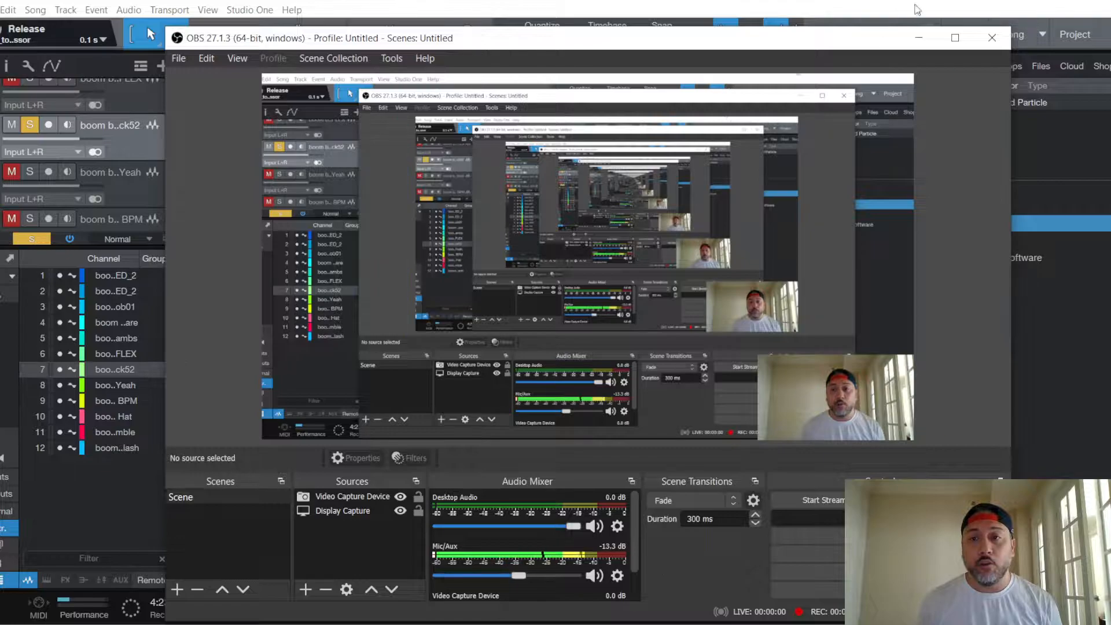
Step: Switch from OBS to the Studio One song and look through its audio tracks
left_click(918, 38)
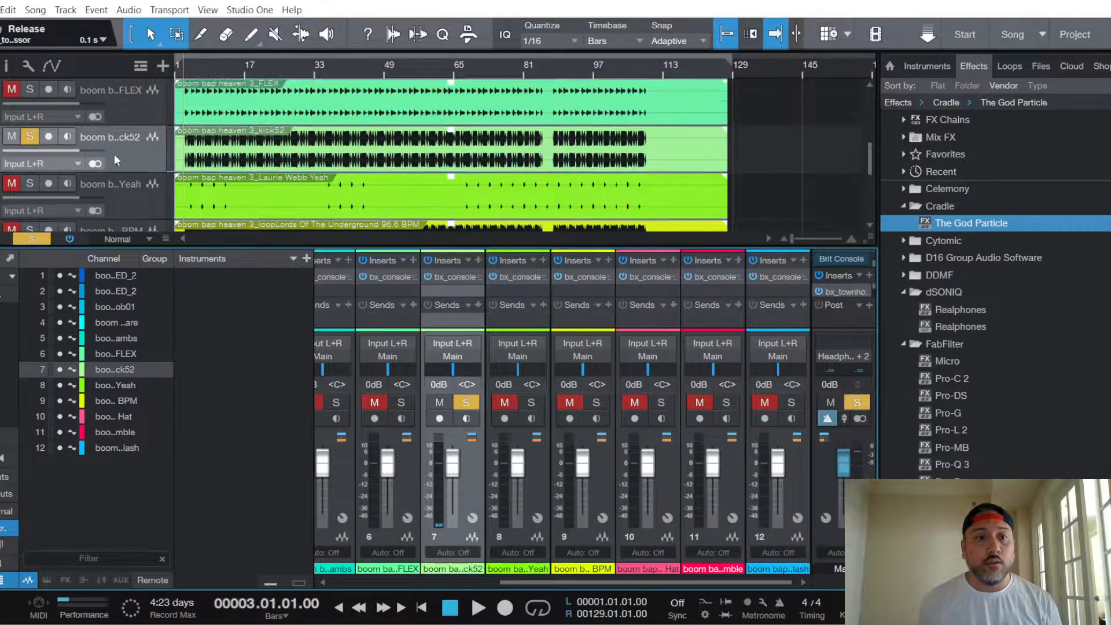
scroll(113, 154, "up", 5)
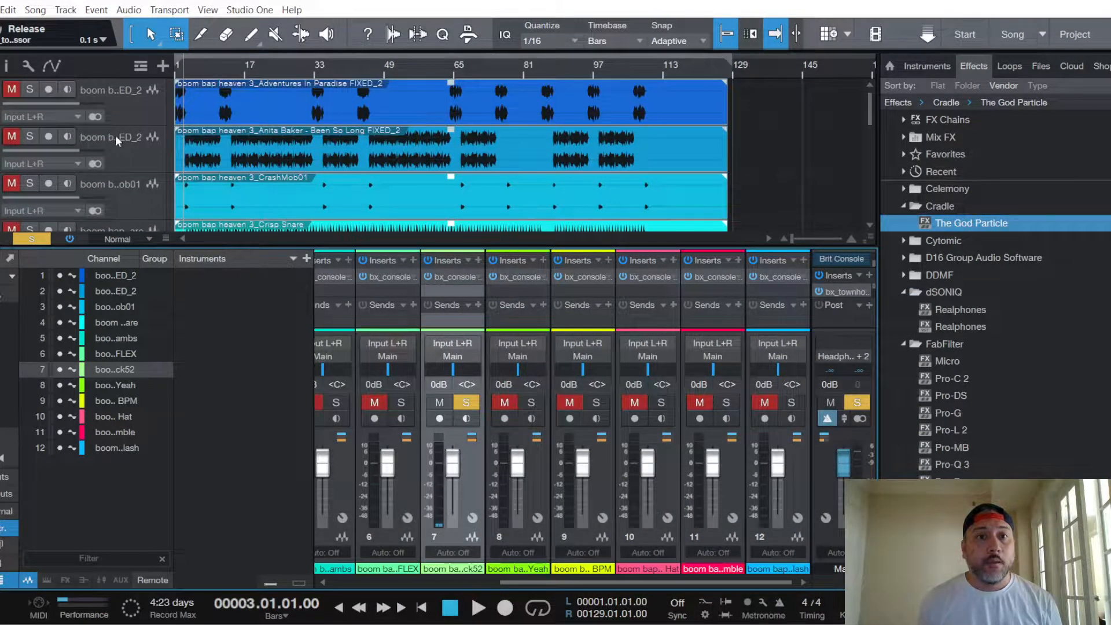
scroll(116, 135, "down", 5)
scroll(115, 136, "down", 5)
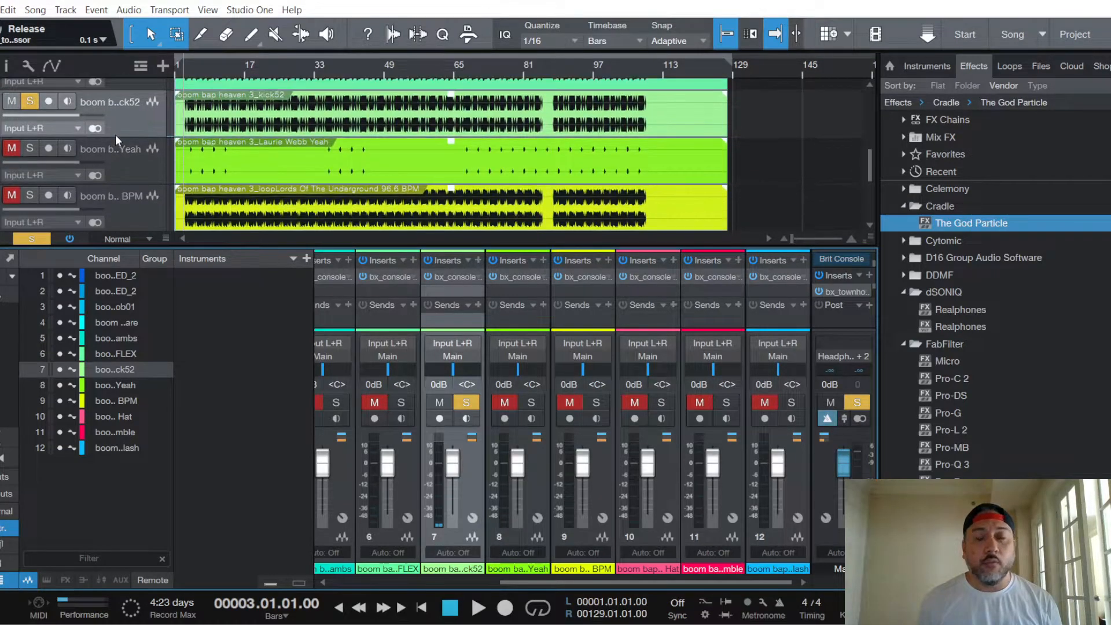
scroll(124, 133, "up", 5)
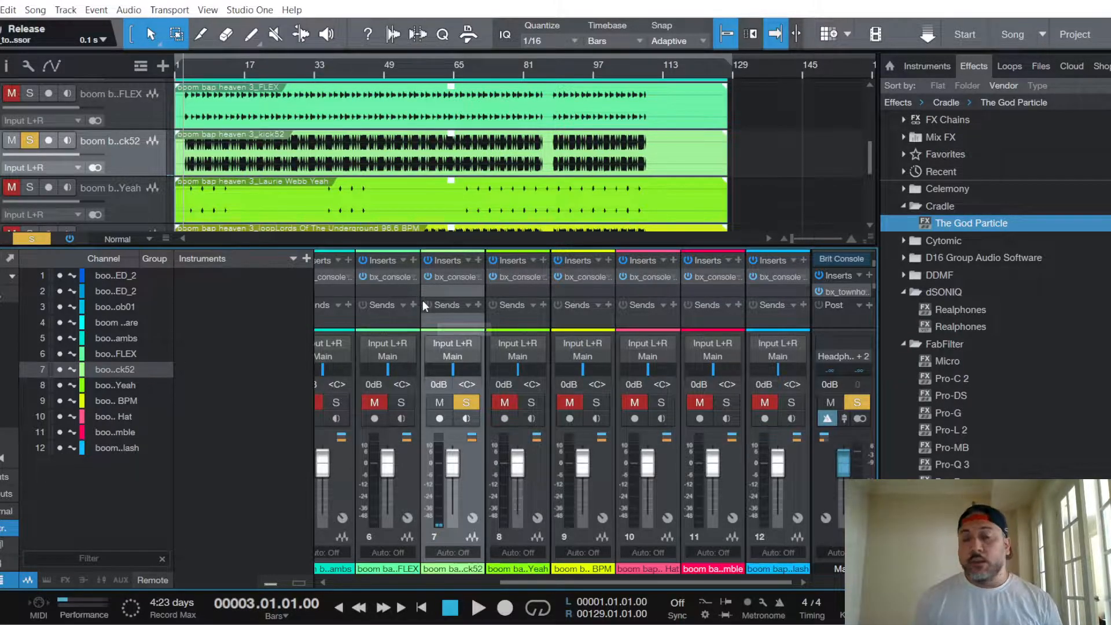
Step: Open the bx_console SSL 4000 E insert on the kick52 channel and compare its Brown and Black EQ types
left_click(456, 279)
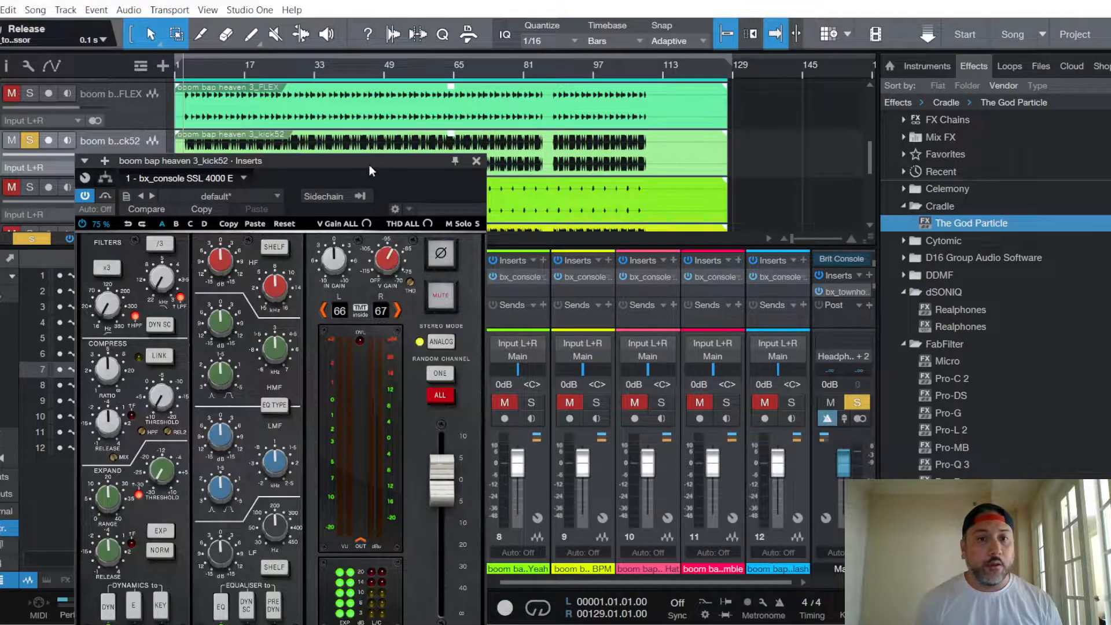
left_click_drag(369, 164, 477, 46)
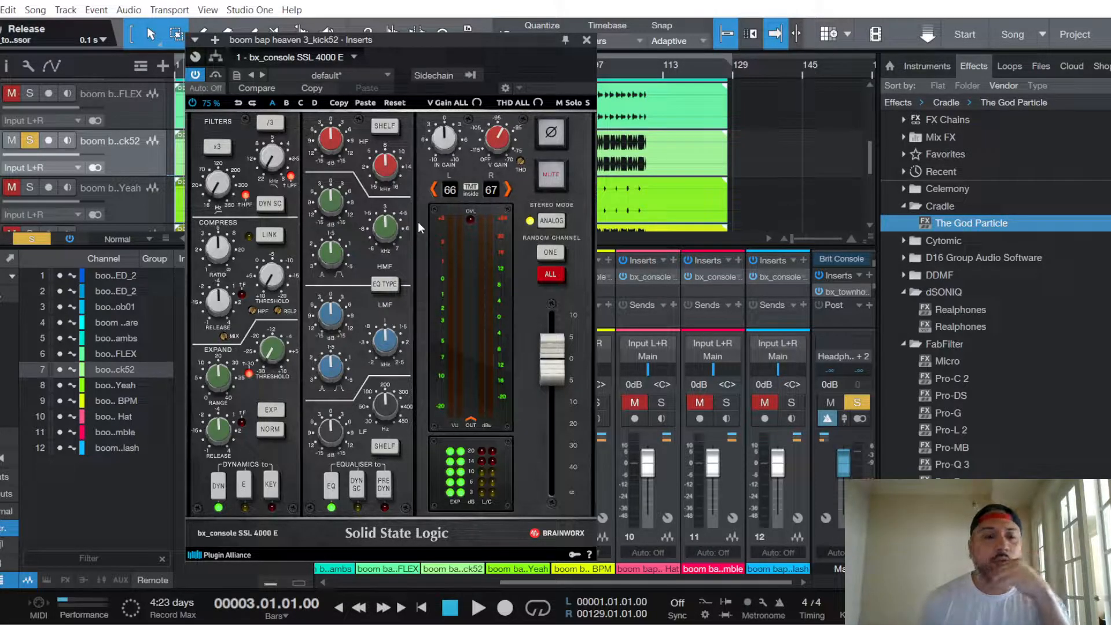
left_click(386, 286)
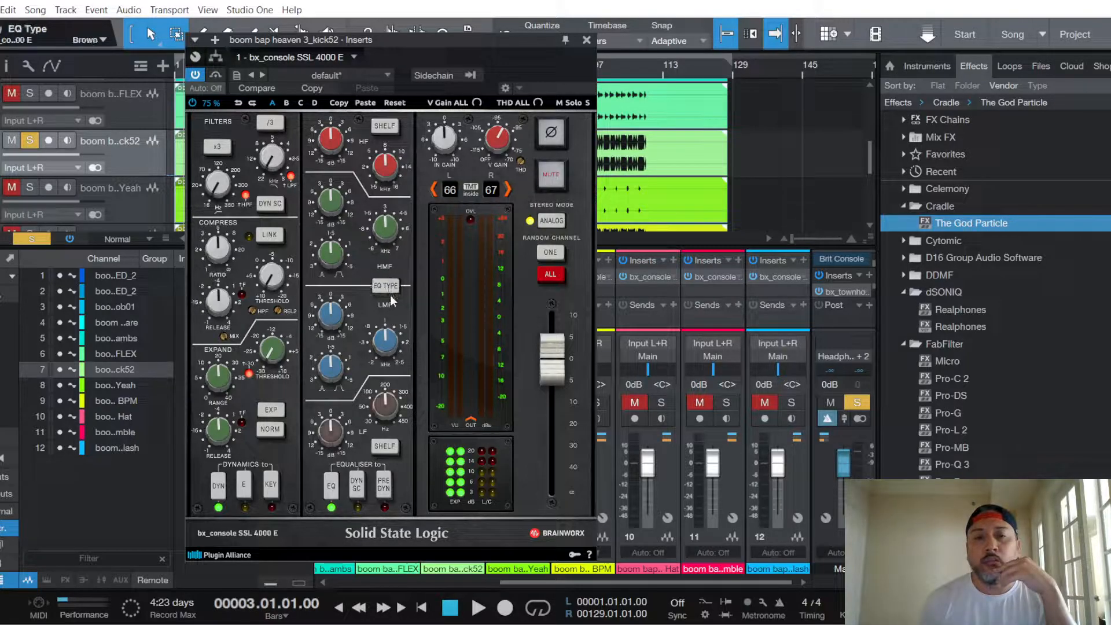
left_click(385, 288)
left_click(384, 288)
left_click(385, 284)
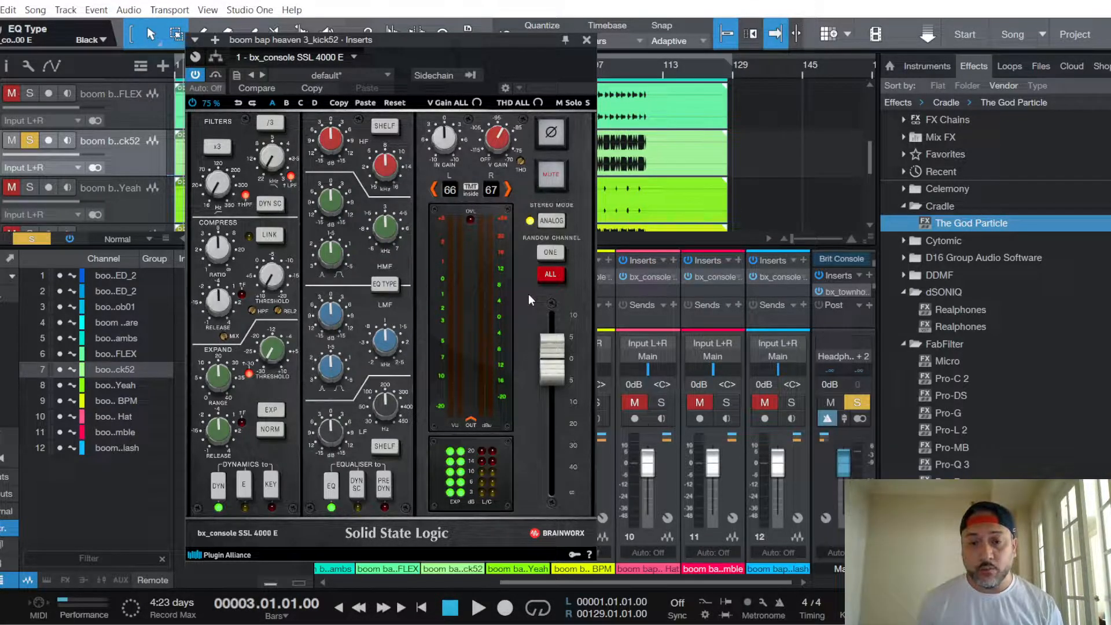
left_click(586, 40)
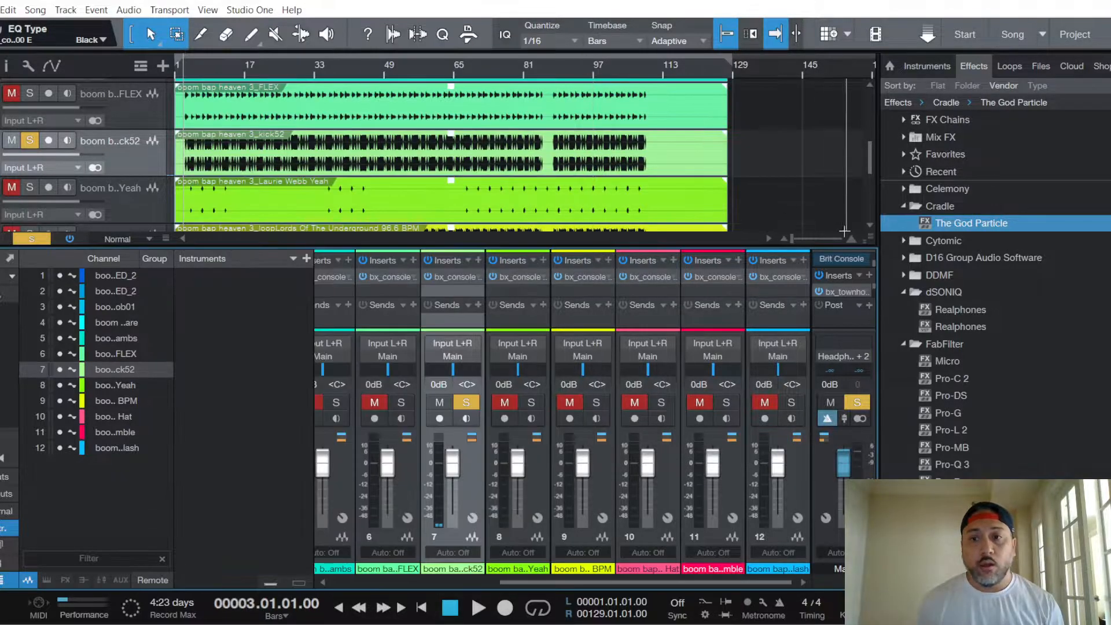
Step: Examine the Brit Console mix effect on the main bus and its list of presets
left_click(844, 258)
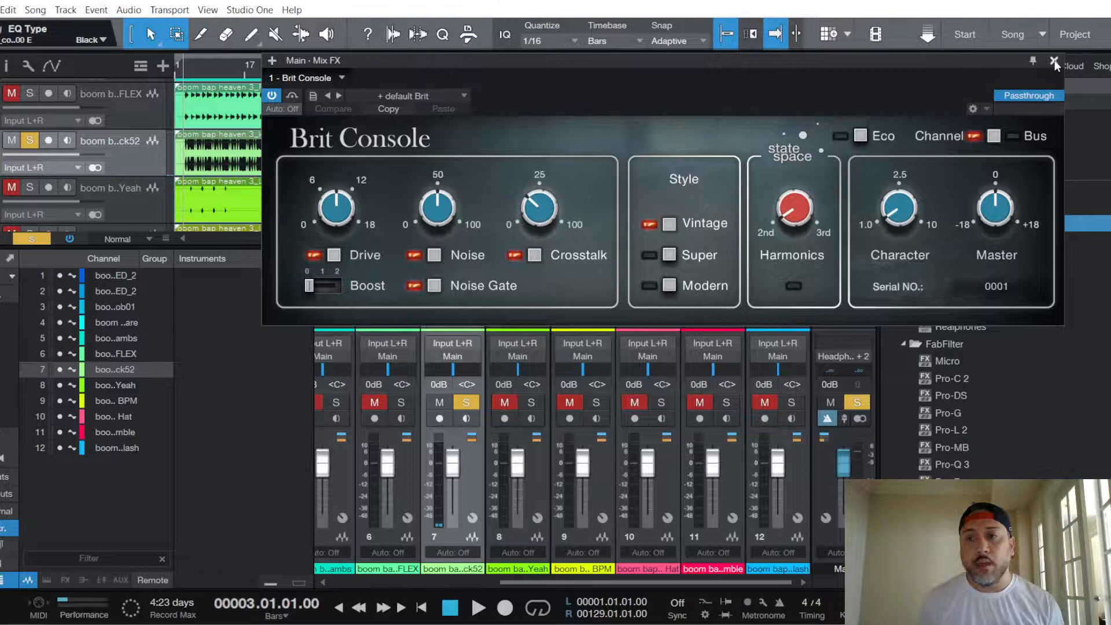
left_click(445, 95)
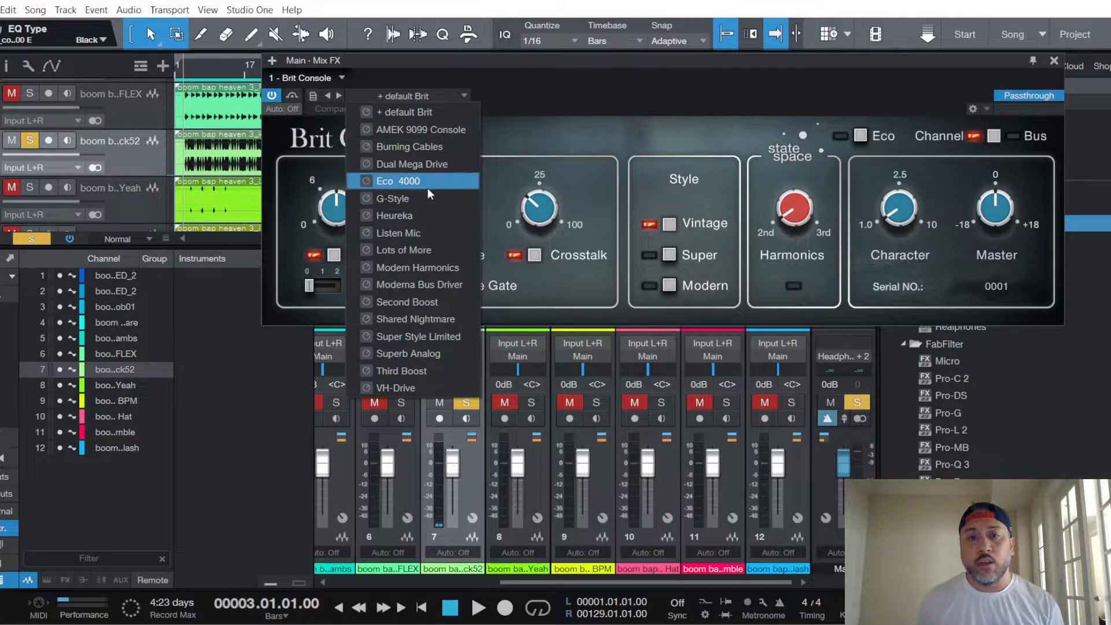
left_click(566, 133)
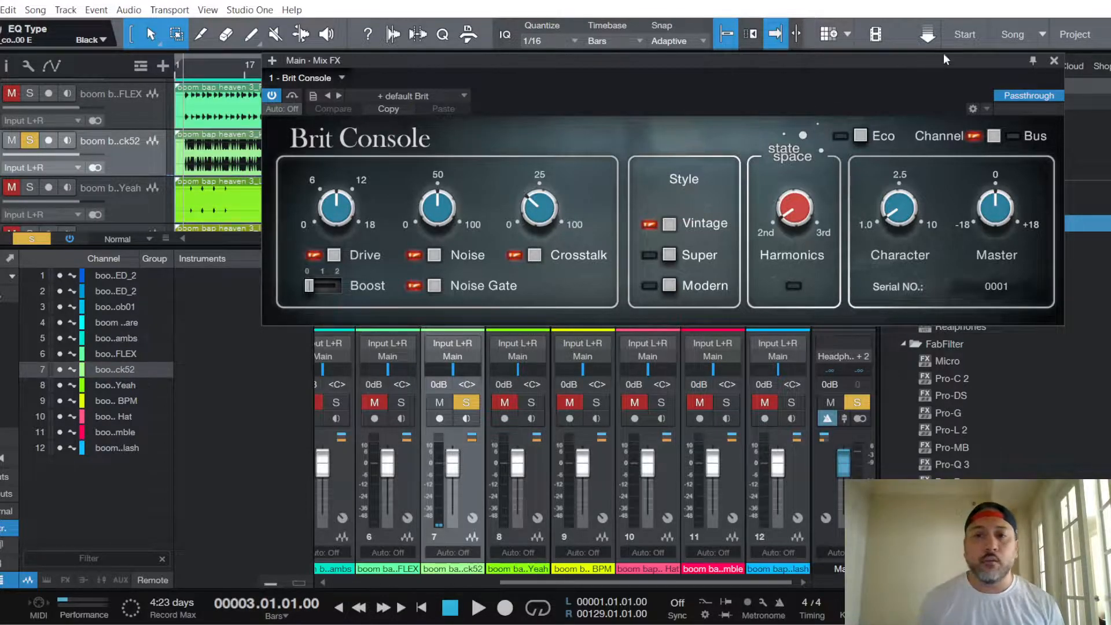
left_click(1054, 60)
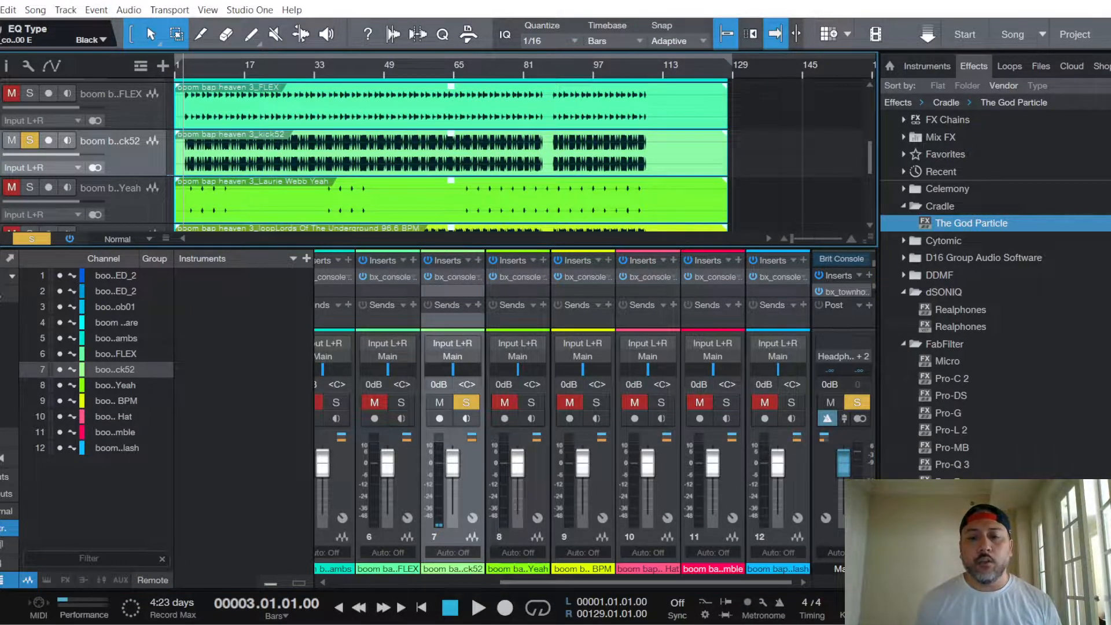
Step: Check the audio levels in OBS, return to the Studio One song and start playback
key("alt+Tab")
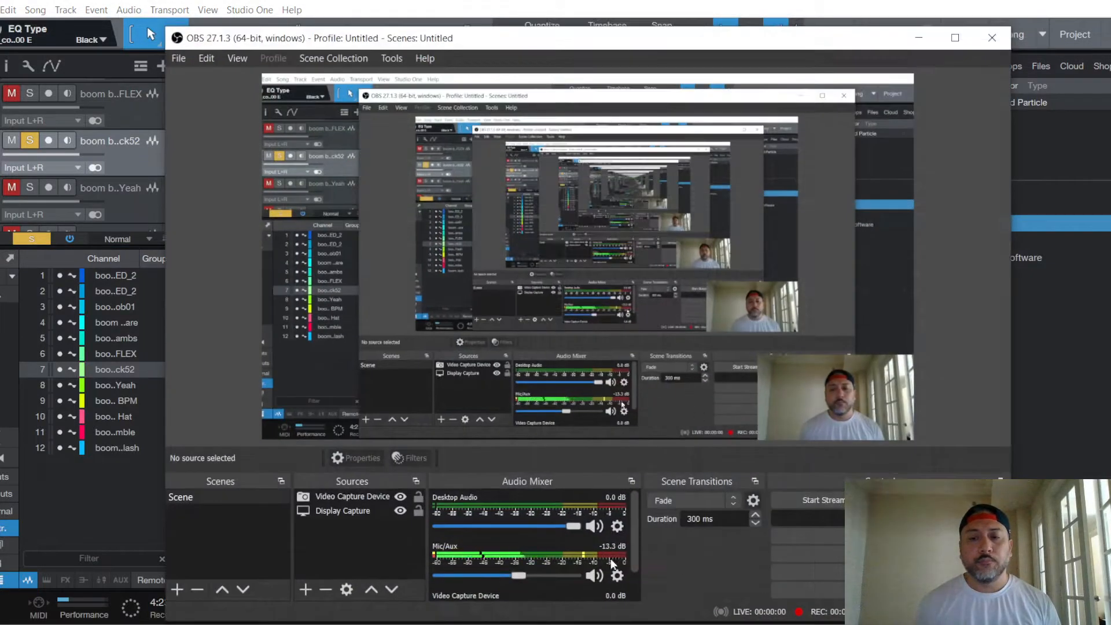
left_click(918, 36)
key("space")
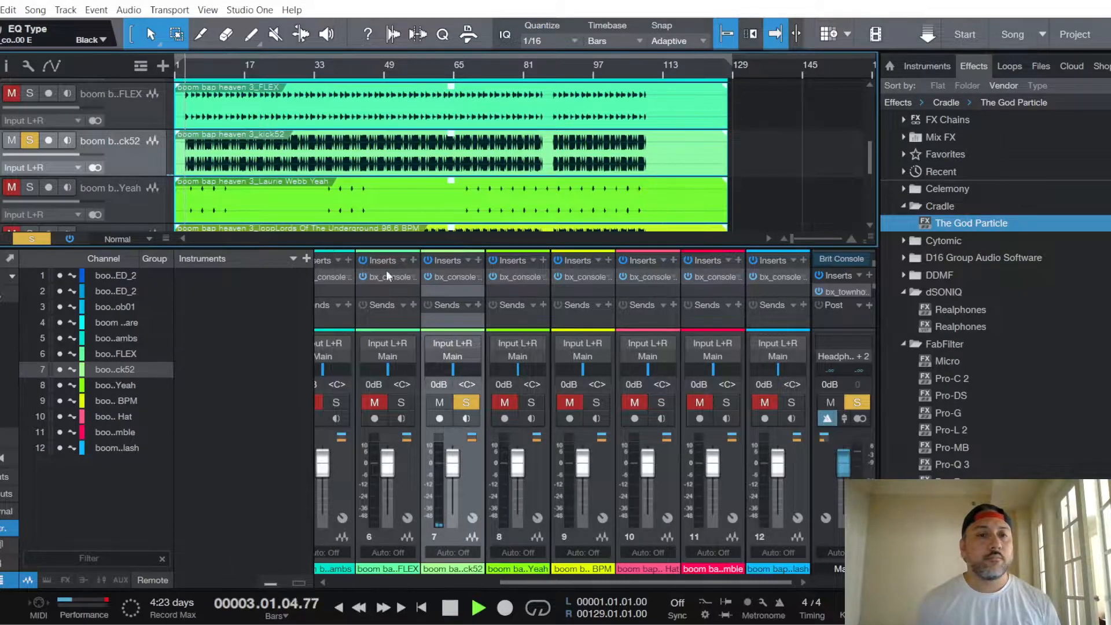
Step: In kick52's bx_console SSL 4000 E, set the compressor ratio to about 3.8:1 and the release to 0.10 s
left_click(453, 276)
scroll(226, 249, "down", 1)
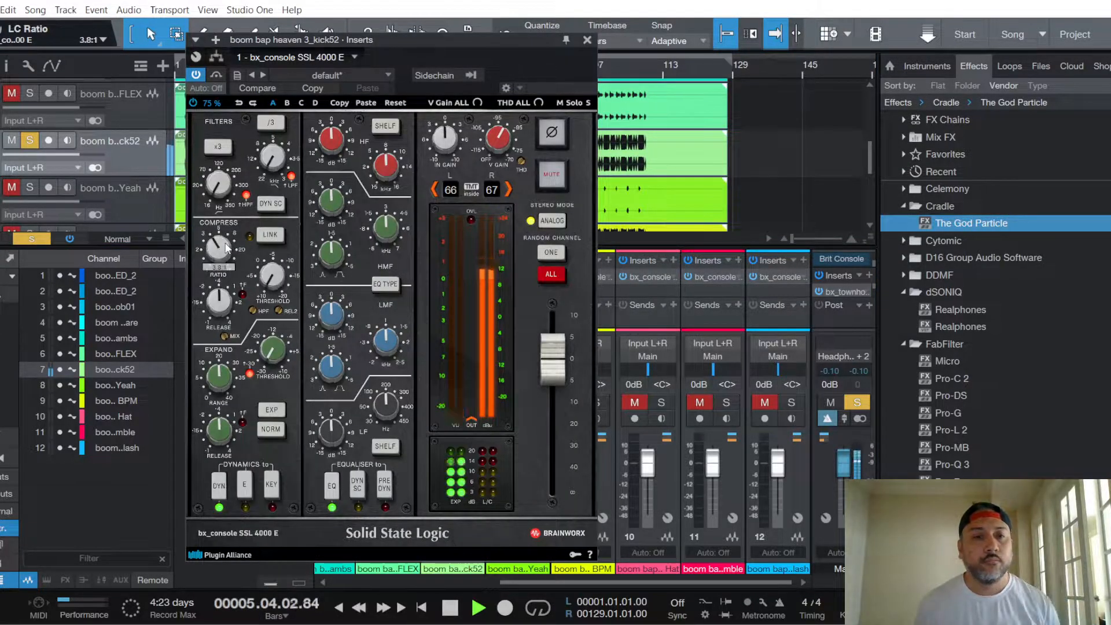
scroll(215, 297, "down", 3)
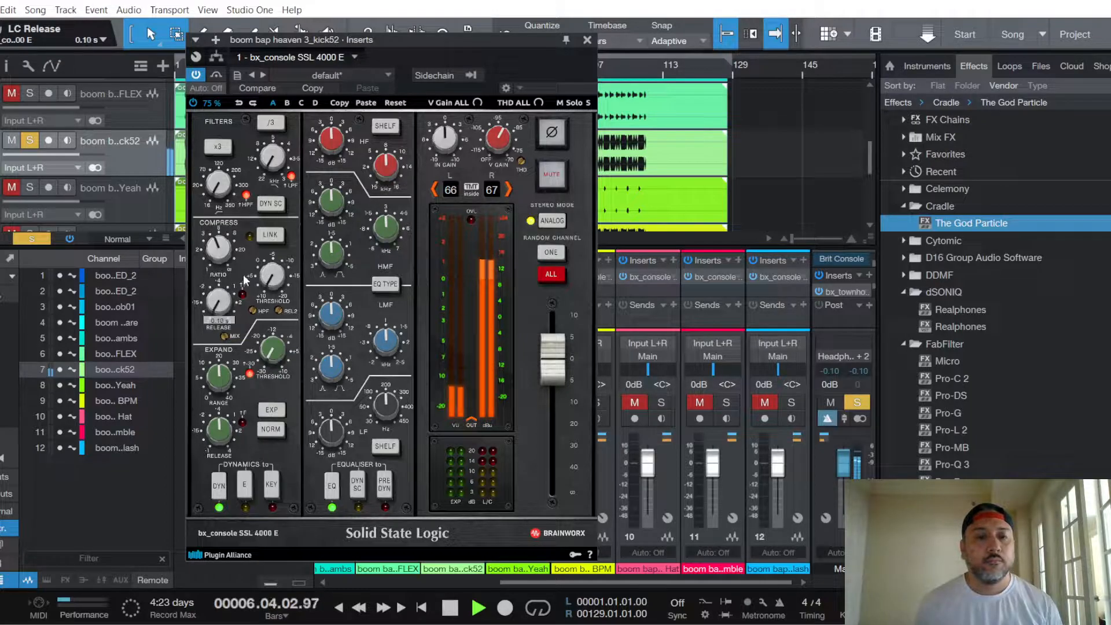
Step: Place the kick's EQ before the dynamics and set its low EQ frequency to 66 Hz
left_click(384, 485)
scroll(389, 403, "down", 4)
scroll(390, 406, "down", 1)
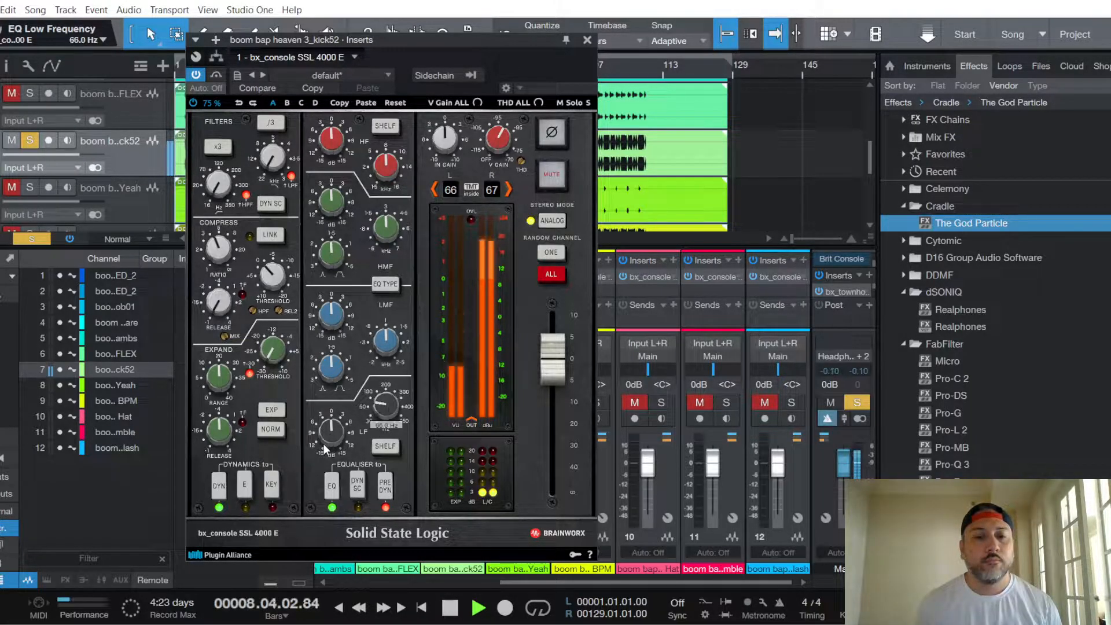
Step: Adjust the kick's EQ gains and lower the console's output gain to -2.7 dB
scroll(332, 432, "up", 2)
scroll(332, 316, "up", 1)
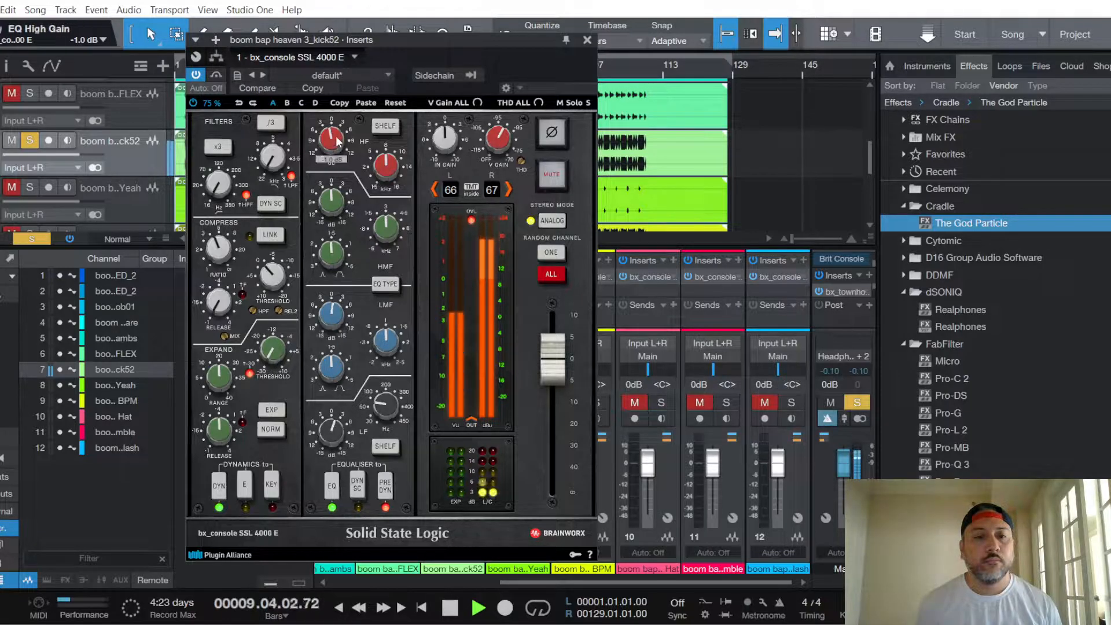
scroll(558, 374, "down", 3)
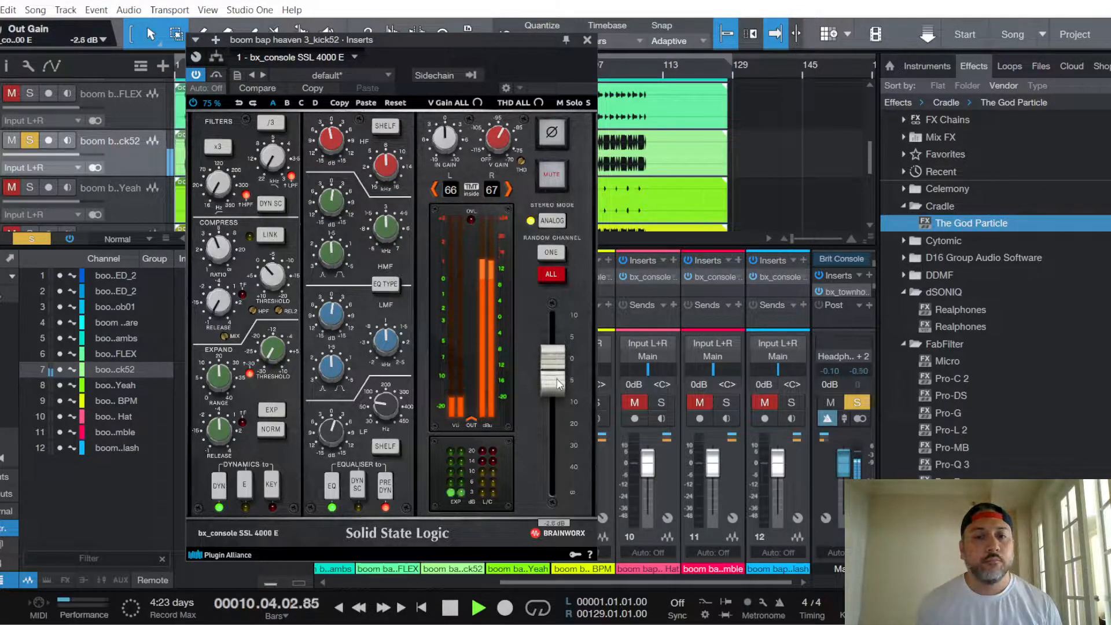
left_click(587, 42)
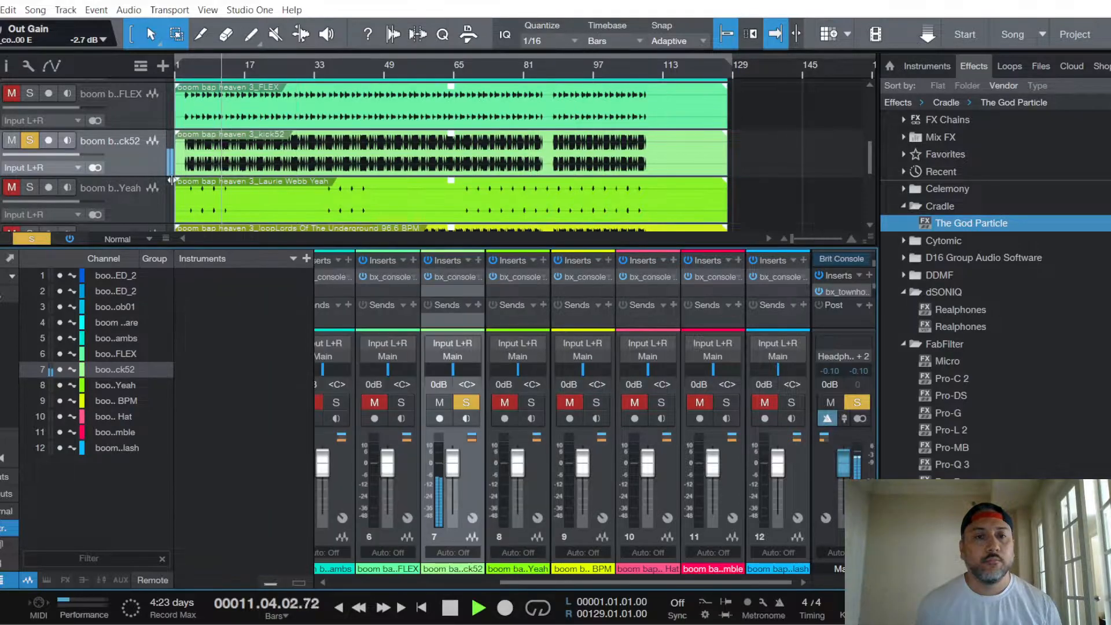
Step: Unmute and solo the Anita Baker - Been So Long track and lower its channel volume to -5.8 dB
scroll(147, 166, "up", 5)
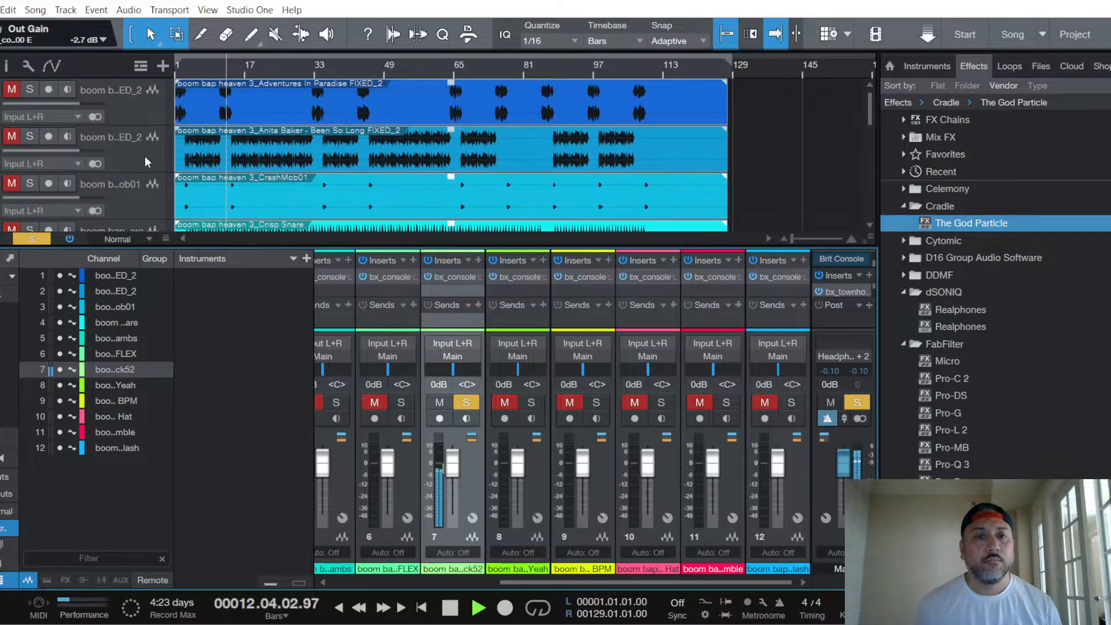
scroll(145, 154, "down", 2)
scroll(144, 151, "down", 4)
scroll(144, 151, "up", 8)
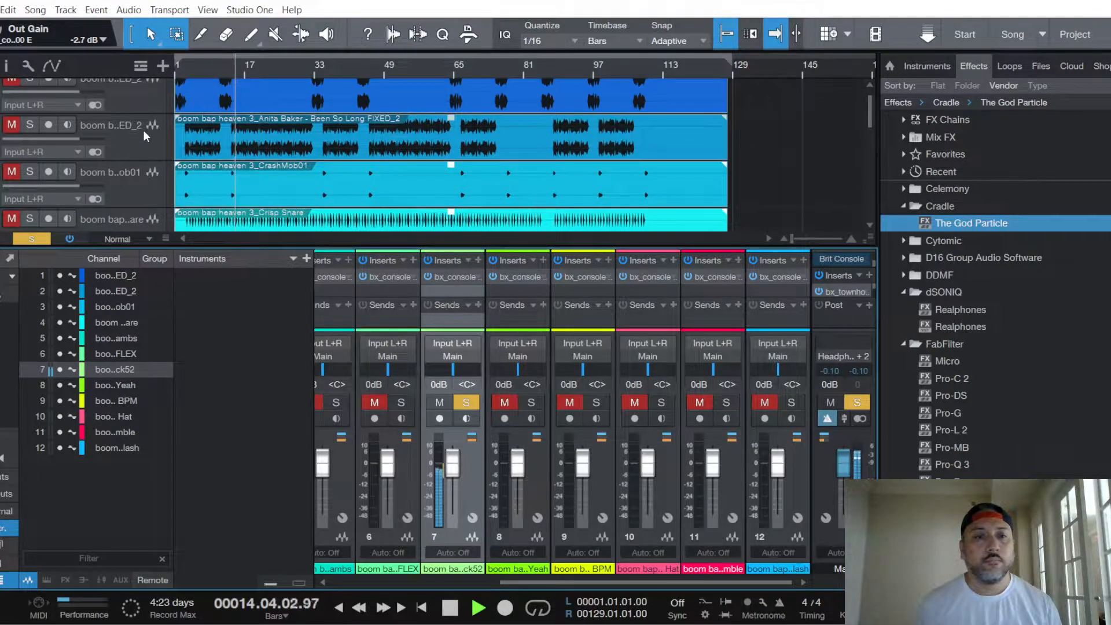
left_click(144, 130)
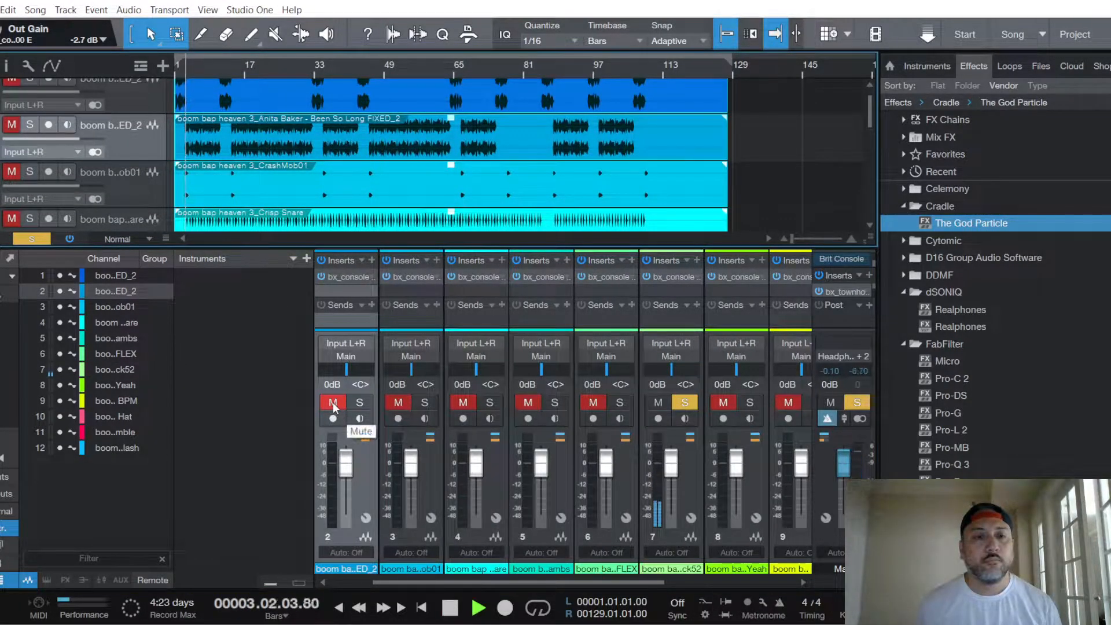
left_click(334, 407)
left_click(360, 402)
left_click_drag(346, 462, 349, 475)
Step: In the Anita Baker channel's bx_console SSL 4000 E, adjust the compressor ratio and threshold and place the EQ before the dynamics
left_click(345, 278)
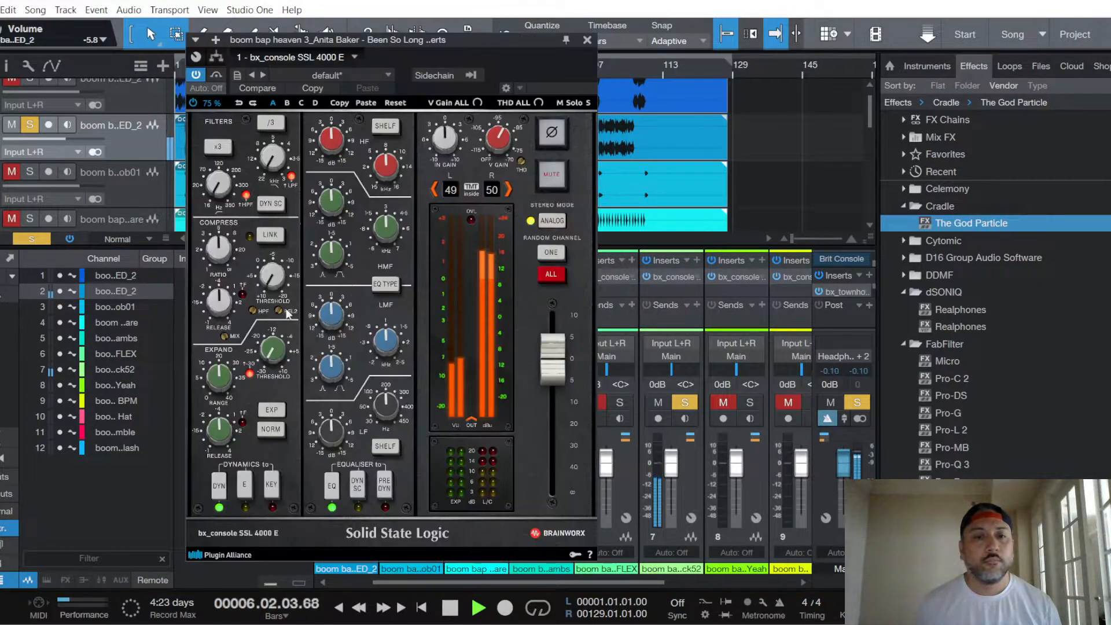
mouse_move(281, 275)
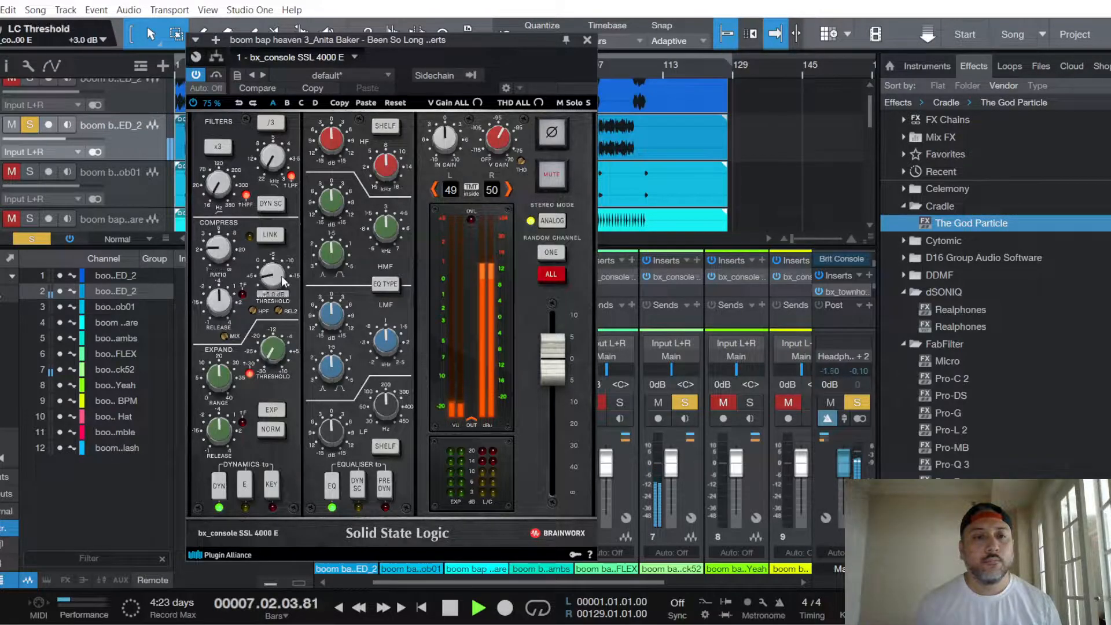
left_click(384, 483)
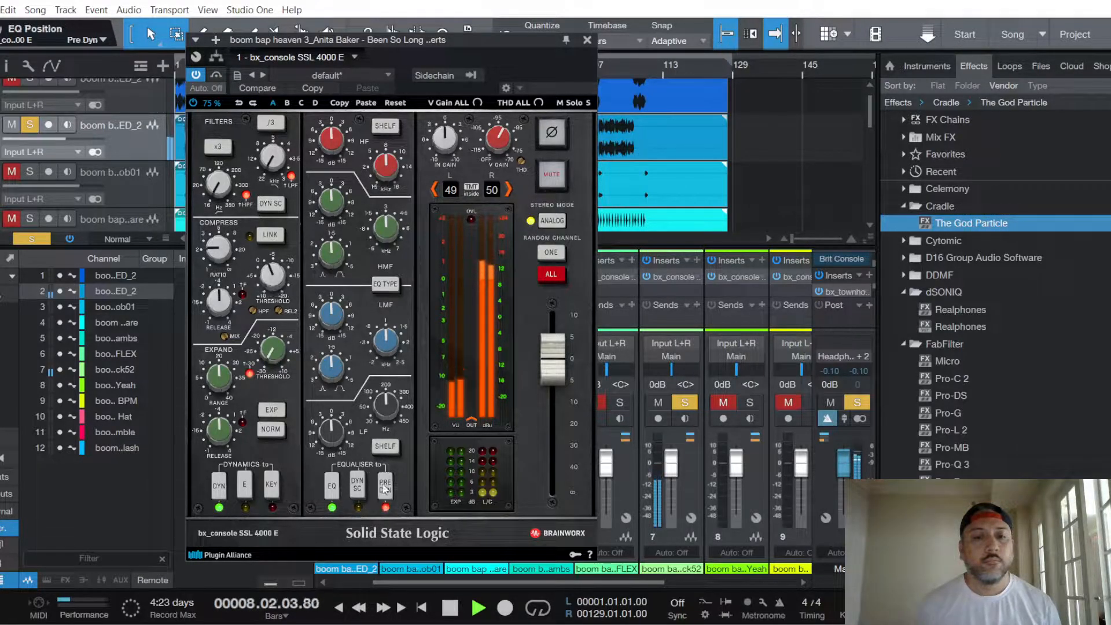
Step: Adjust the sample's low EQ frequency, boosting its low EQ gain to +4.0 dB and high EQ gain to +2.0 dB
mouse_move(387, 404)
mouse_move(331, 438)
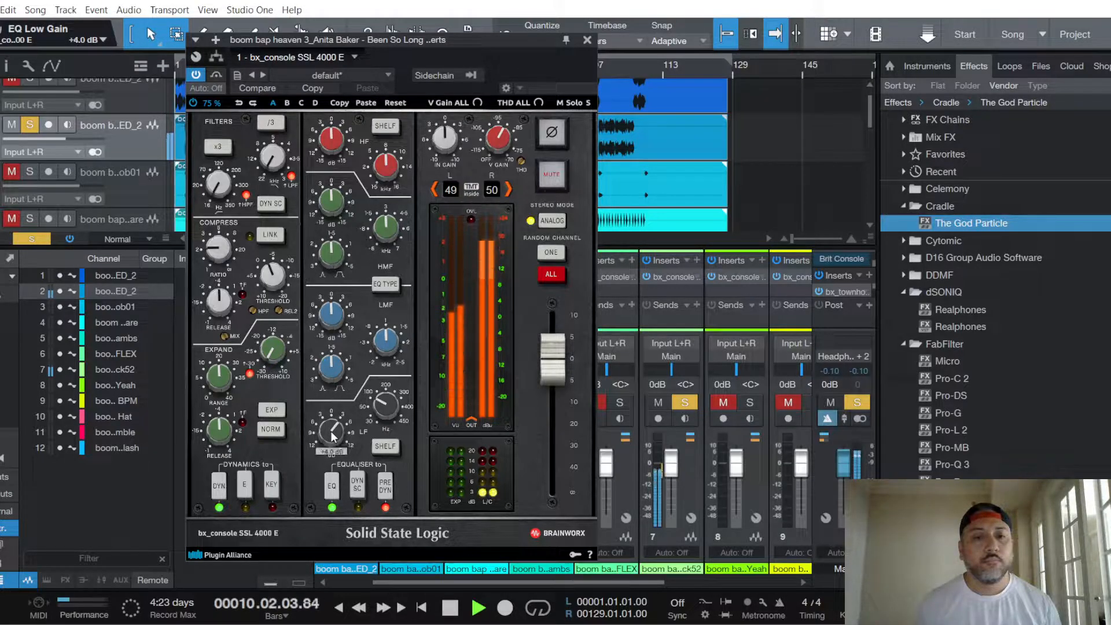
mouse_move(336, 262)
mouse_move(339, 153)
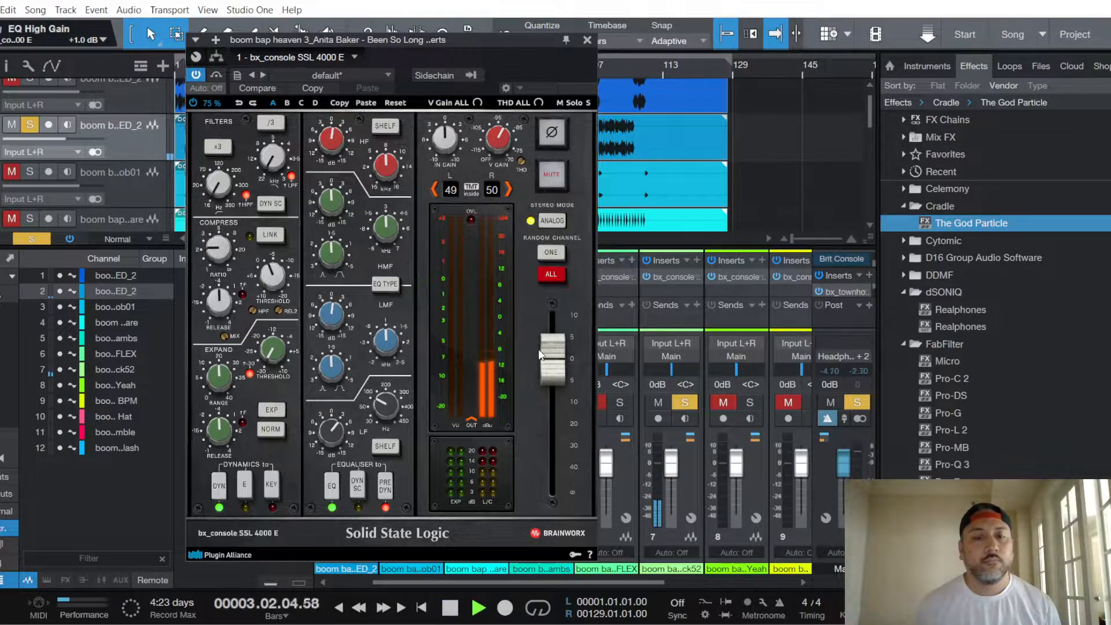
scroll(335, 144, "up", 1)
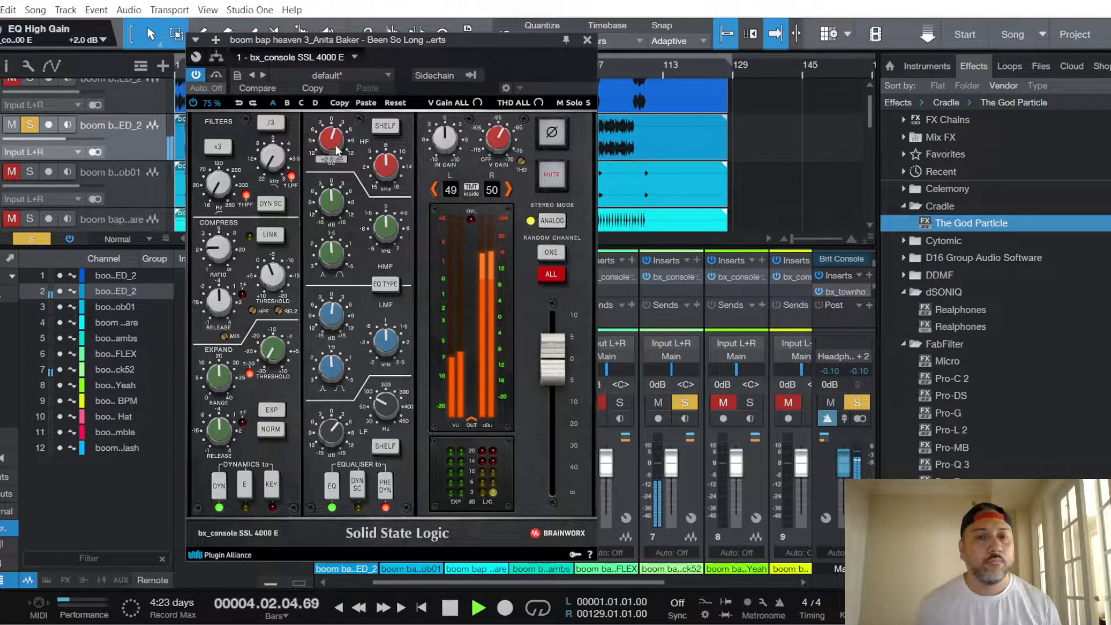
Step: Lower the sample's console output gain to -3.3 dB and set its channel volume to -4.2 dB
left_click_drag(556, 369, 558, 382)
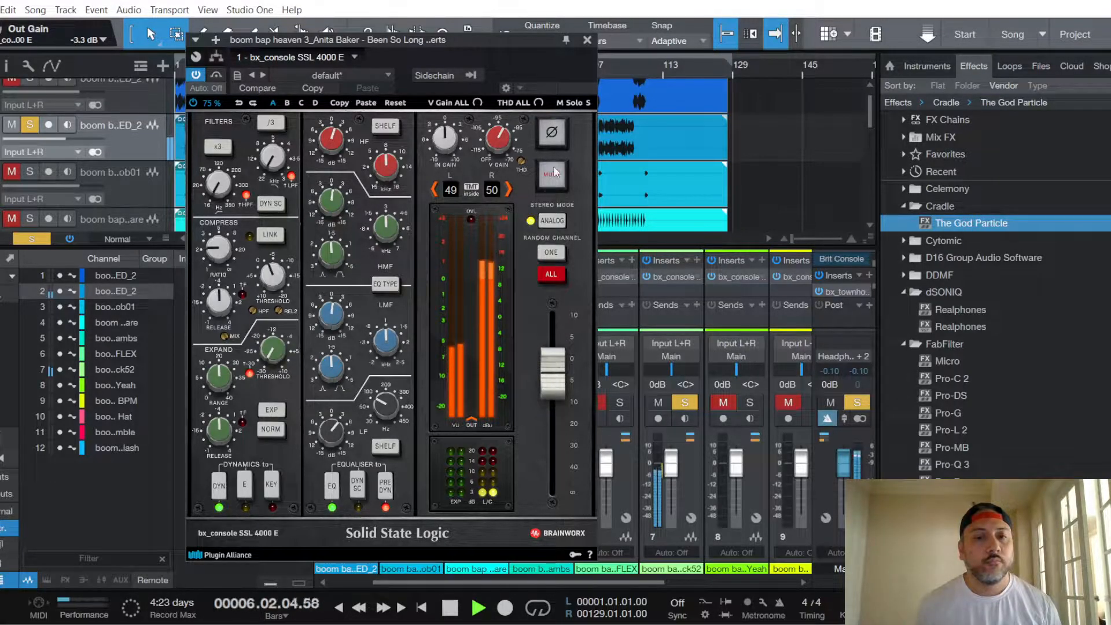
left_click(586, 42)
left_click_drag(347, 480, 348, 476)
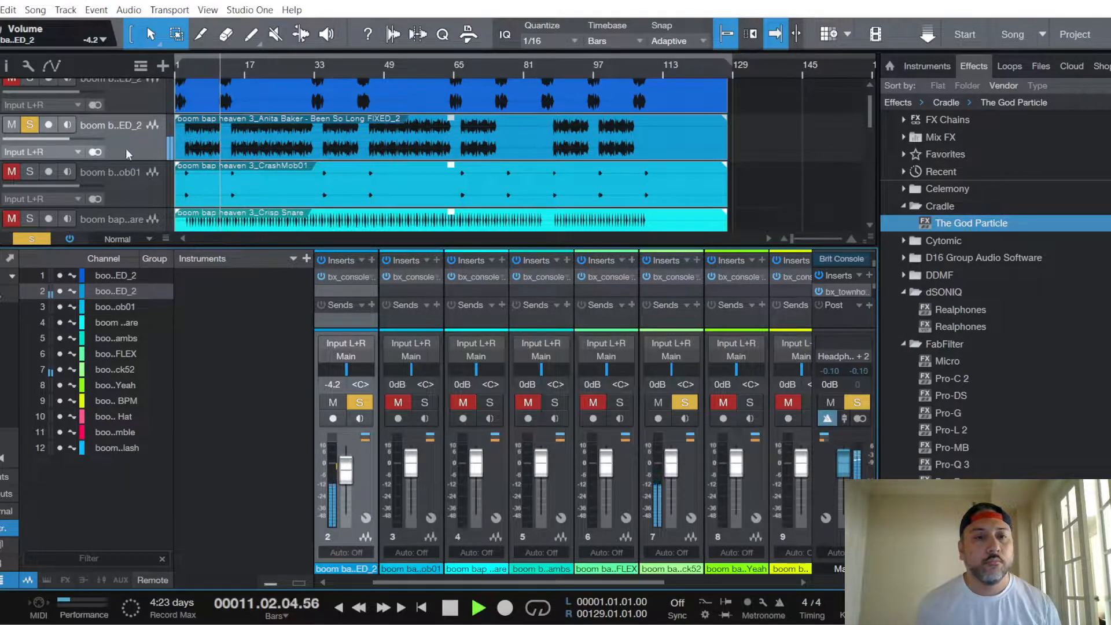
Step: Unmute and solo the FLEX track alongside the others and restart playback
scroll(167, 162, "down", 5)
scroll(168, 162, "up", 1)
left_click(156, 144)
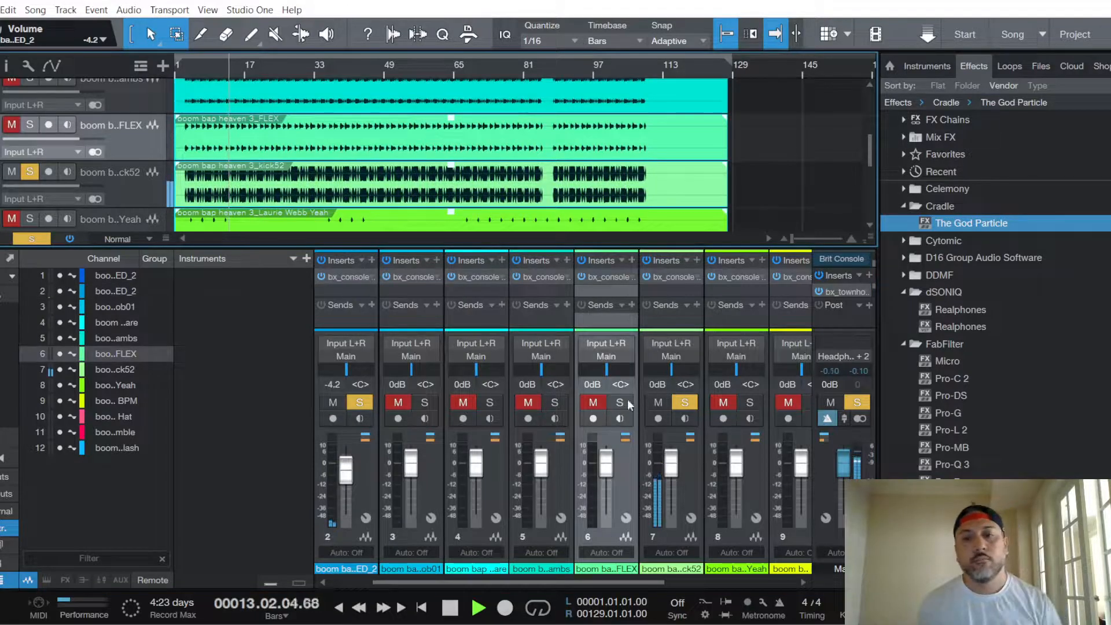
left_click(593, 402)
left_click(620, 402)
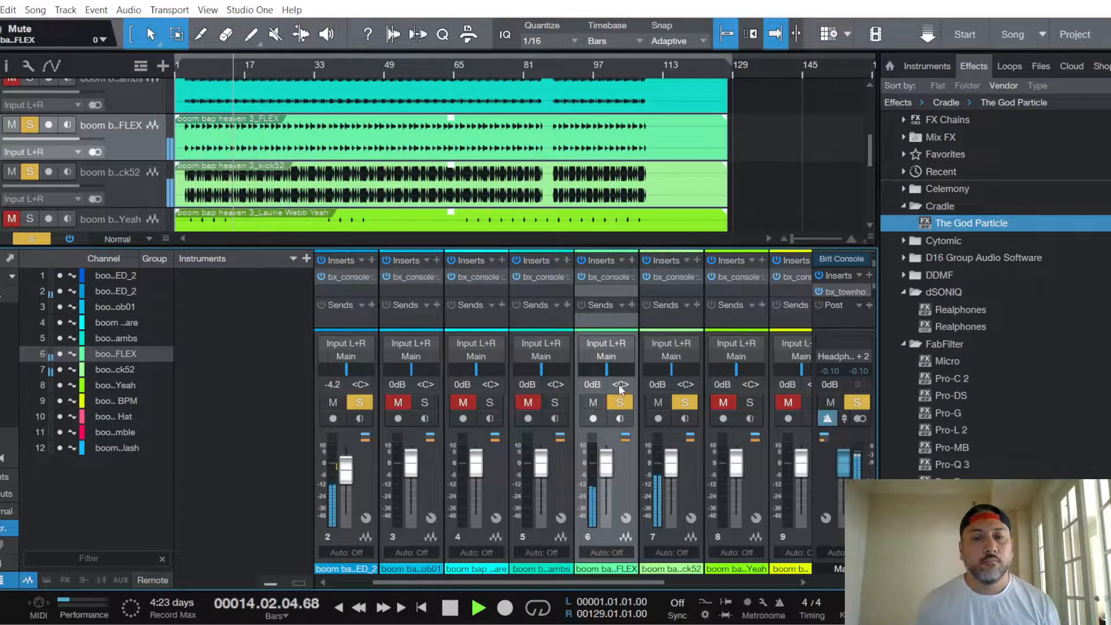
key("space")
key("space")
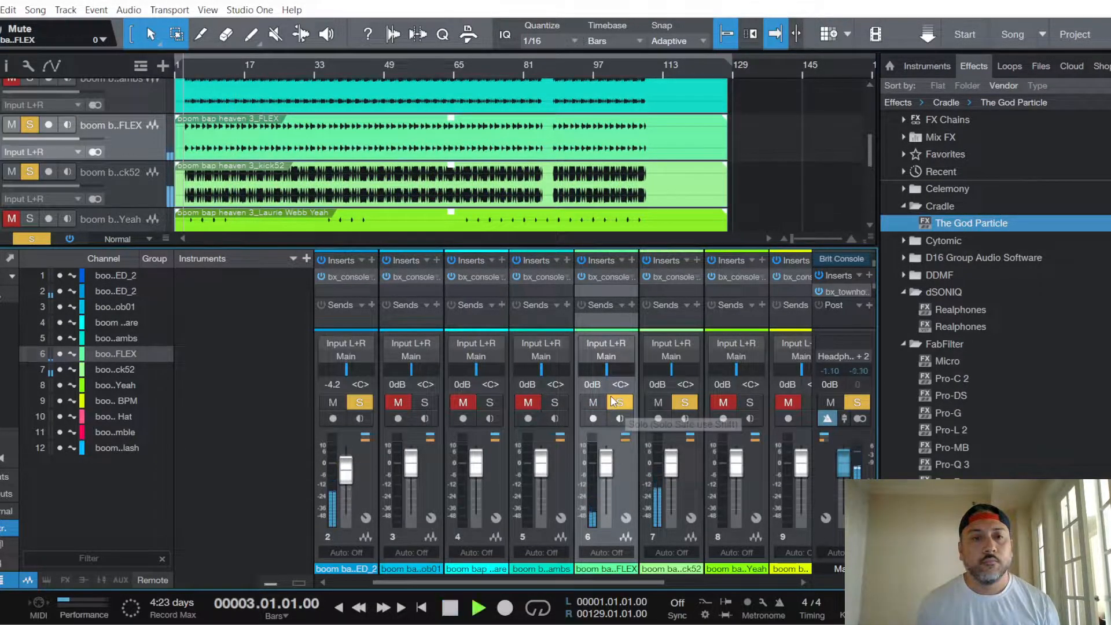
Step: Mute the main sample and, in FLEX's console strip, adjust the compressor threshold and place the EQ before the dynamics
left_click(333, 402)
left_click(359, 402)
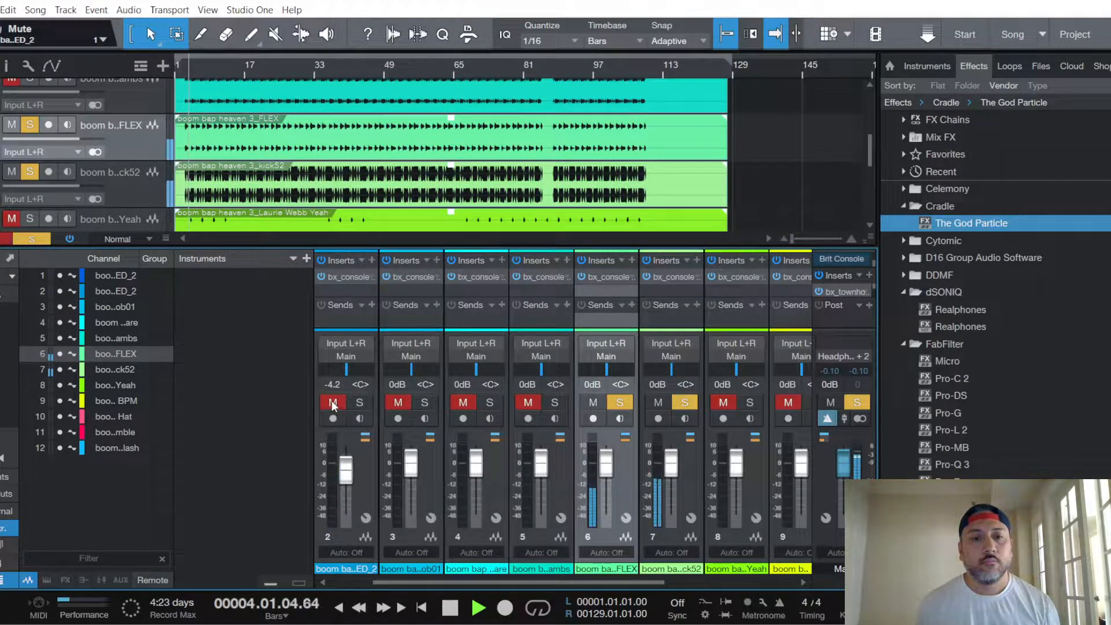
left_click(610, 275)
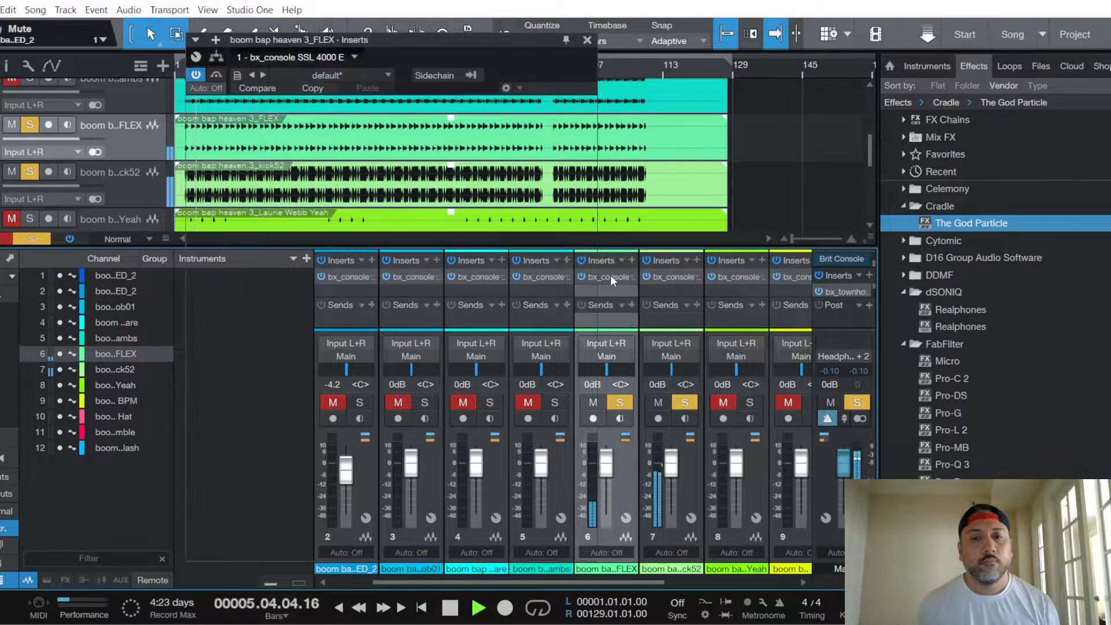
left_click_drag(273, 280, 273, 244)
left_click(383, 485)
Step: Set FLEX's low EQ frequency to 75.8 Hz, boost its low gain, raise its low mid gain to +1.0 dB and lower its channel volume to -2.1 dB
left_click_drag(386, 403, 387, 408)
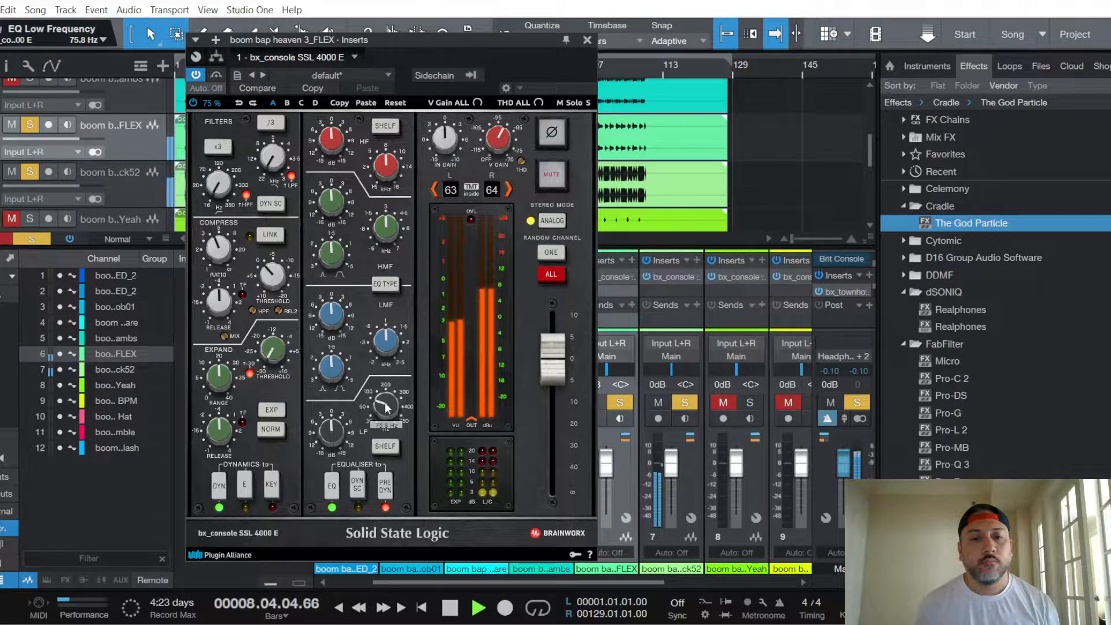
left_click_drag(335, 434, 336, 414)
left_click_drag(335, 316, 335, 311)
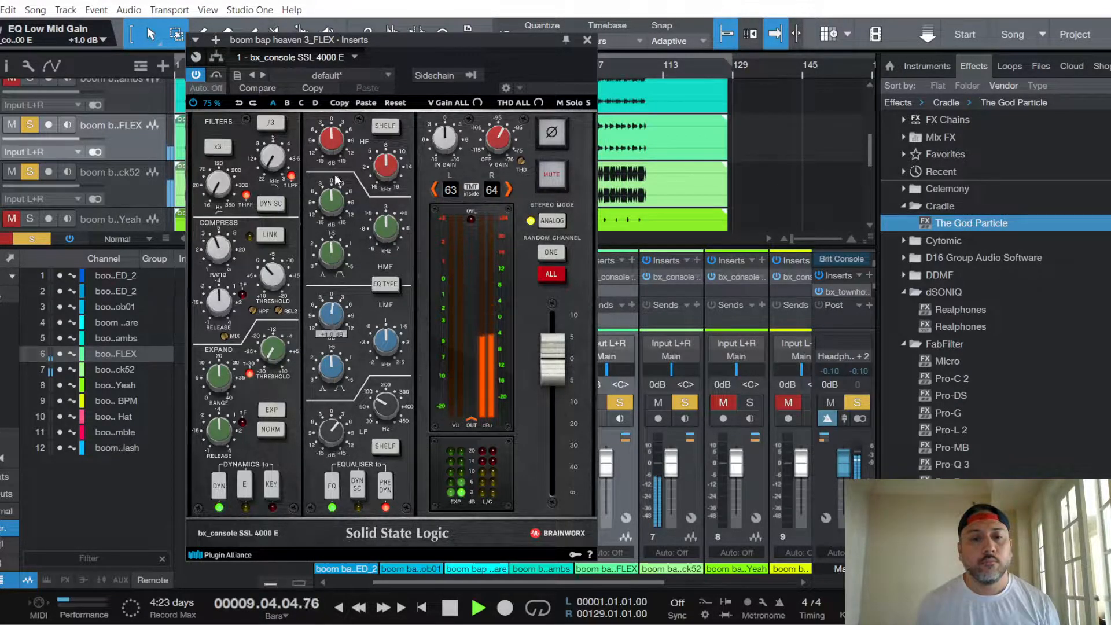
left_click(587, 40)
left_click_drag(607, 467, 608, 468)
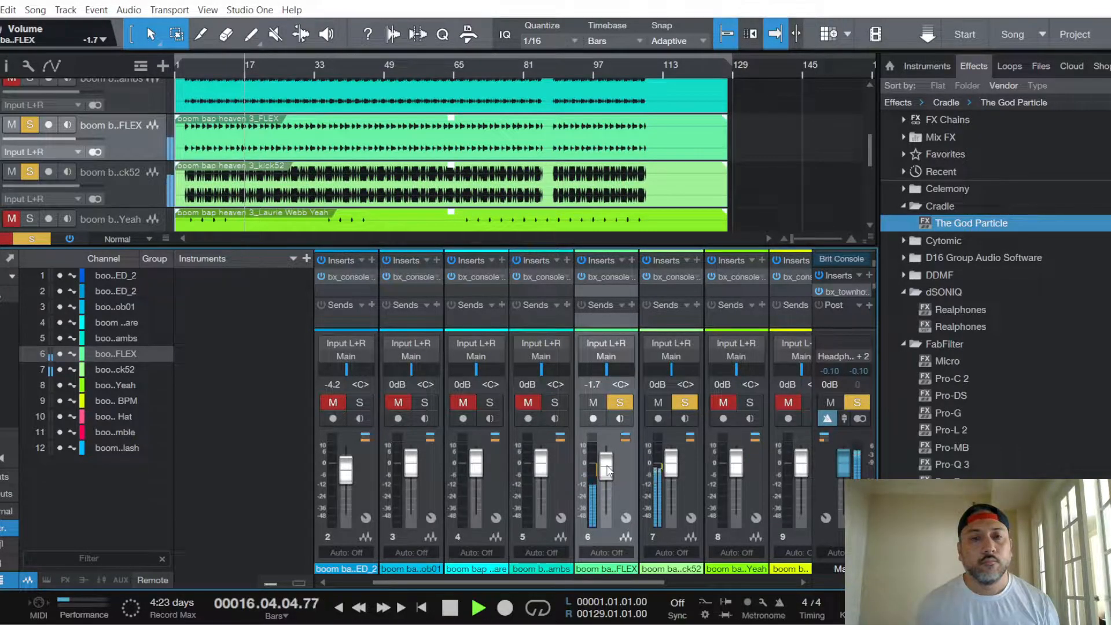
Step: Unmute and solo the Anita Baker main sample again and lower its channel volume to -5.4 dB
left_click(132, 185)
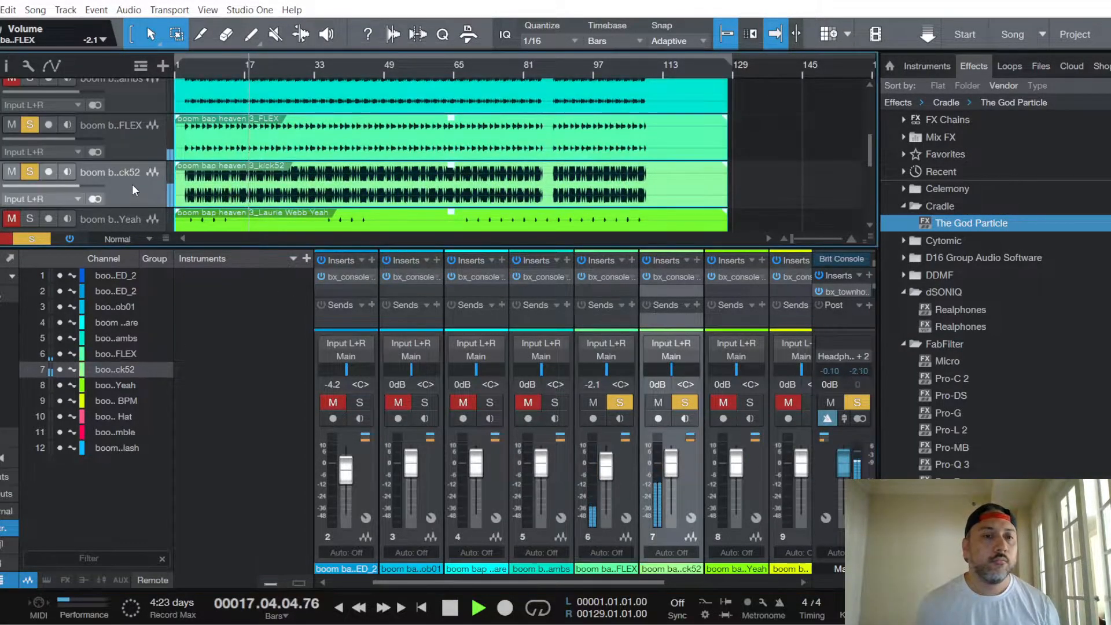
scroll(132, 184, "up", 1)
scroll(132, 183, "up", 1)
scroll(130, 144, "up", 2)
left_click(141, 130)
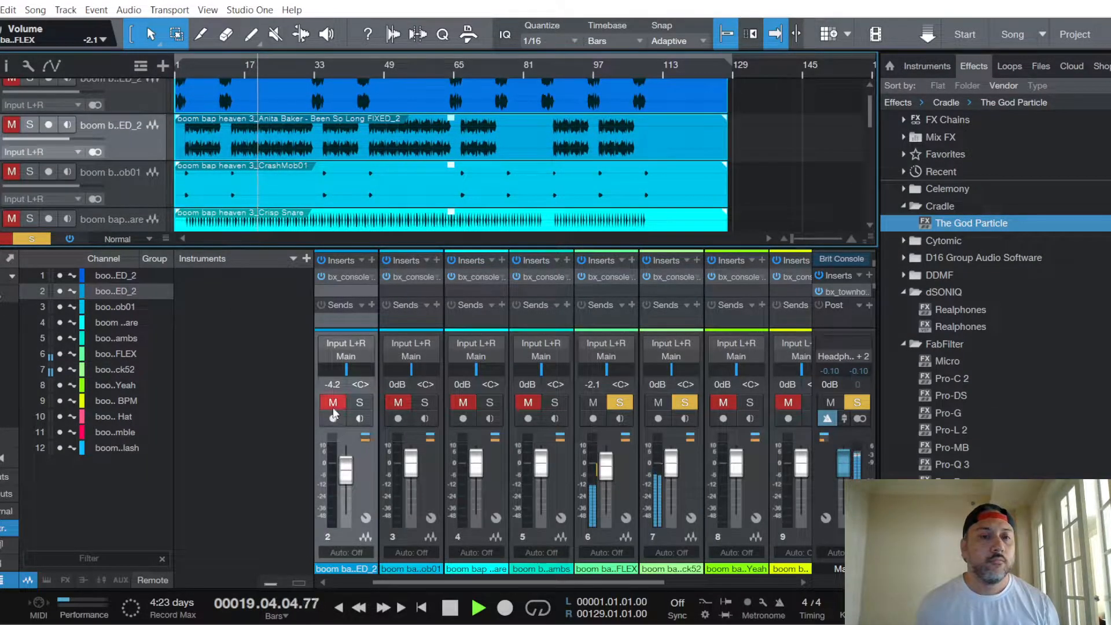
left_click(333, 404)
left_click_drag(341, 474, 342, 475)
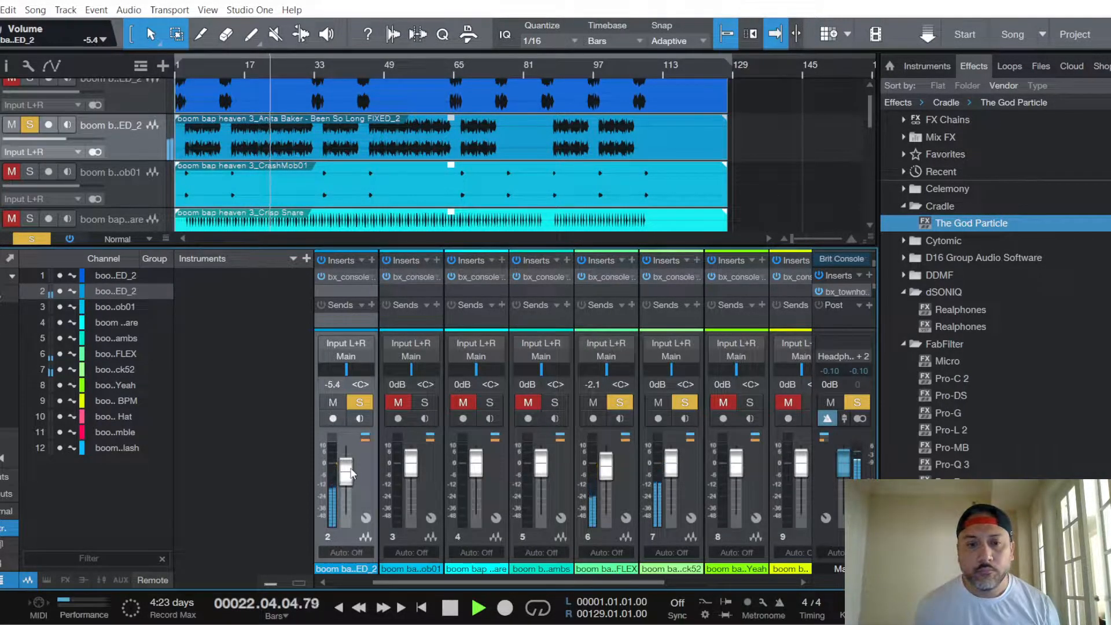
Step: Lower the main sample's low EQ gain to -1.0 dB and set its channel volume to -4.2 dB
left_click(349, 280)
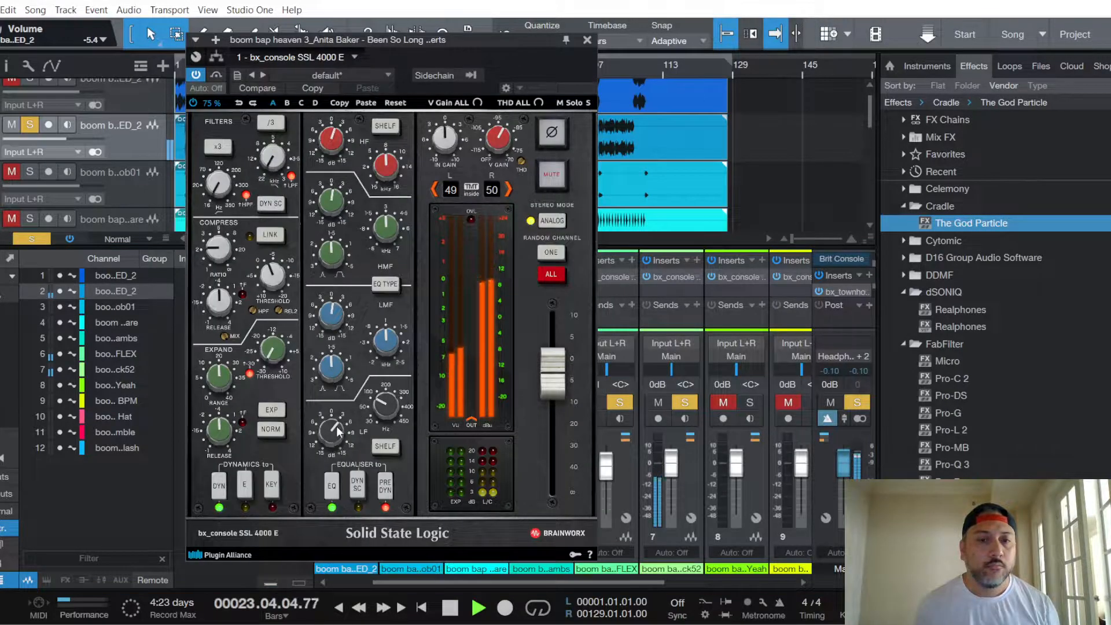
mouse_move(339, 431)
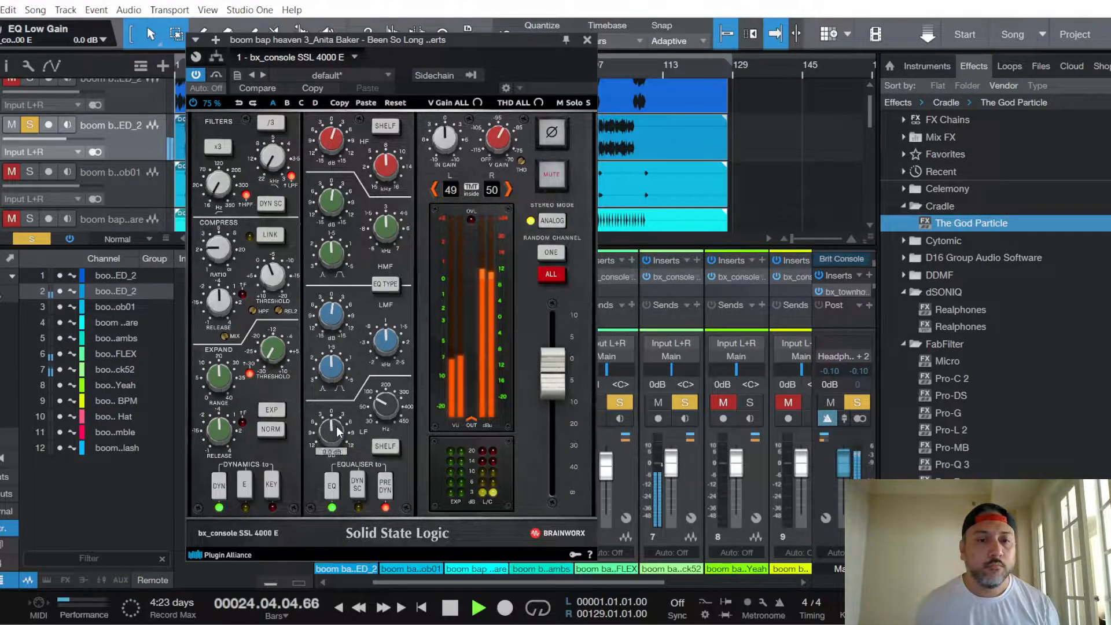
scroll(339, 431, "down", 2)
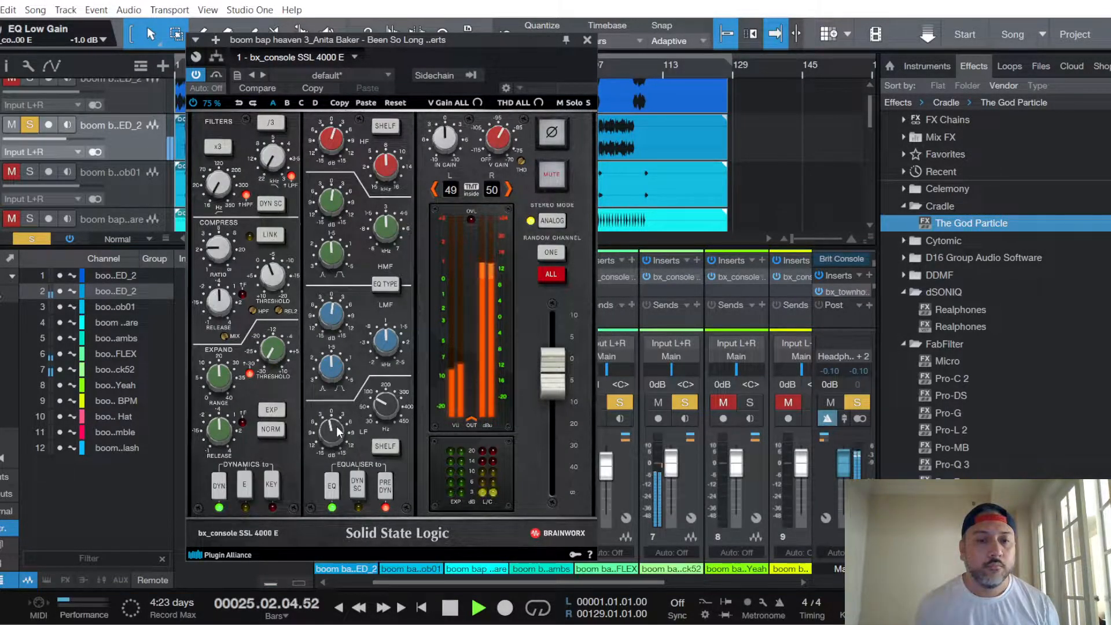
left_click(586, 40)
scroll(348, 473, "down", 2)
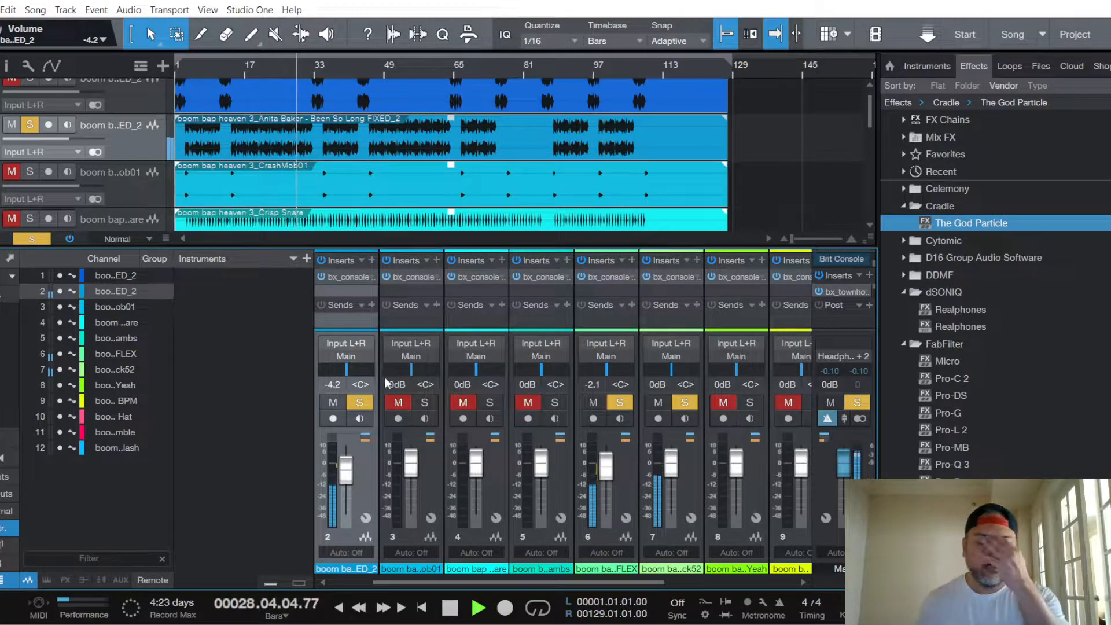
Step: Unmute and solo the Lords Of The Underground loop alongside the others and lower its channel volume to -1.7 dB
scroll(129, 175, "down", 4)
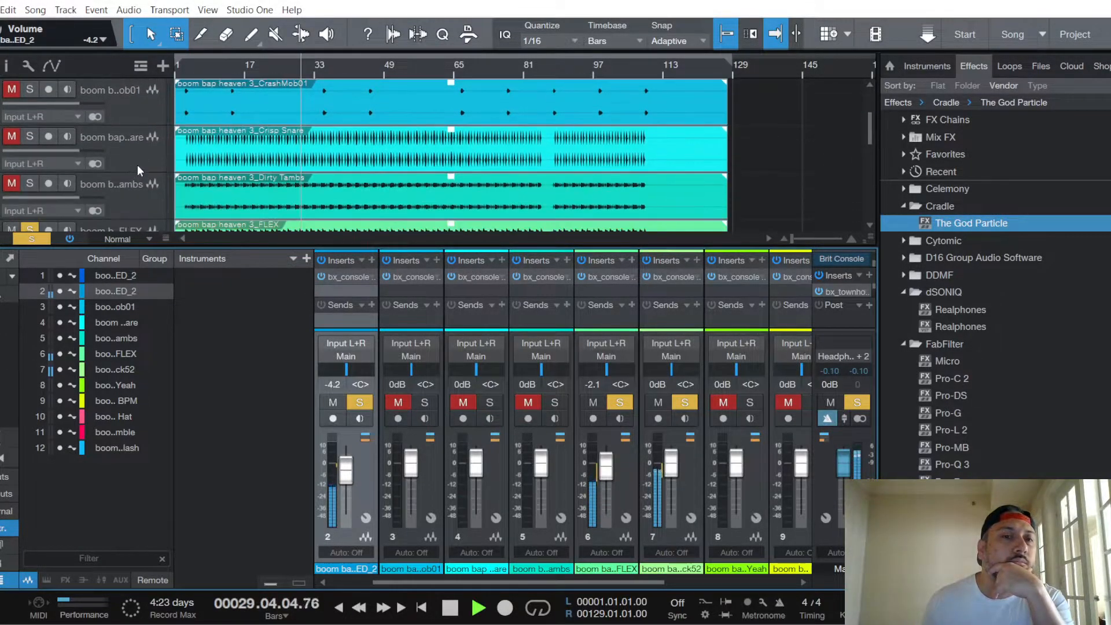
scroll(137, 164, "down", 2)
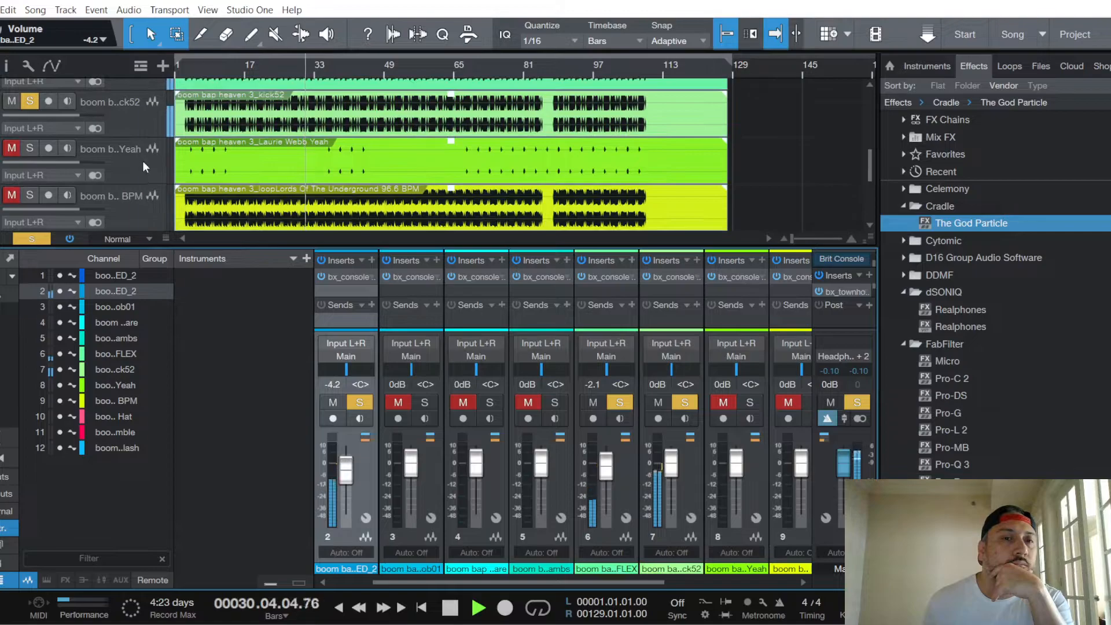
scroll(143, 161, "down", 2)
scroll(143, 160, "down", 1)
left_click(160, 176)
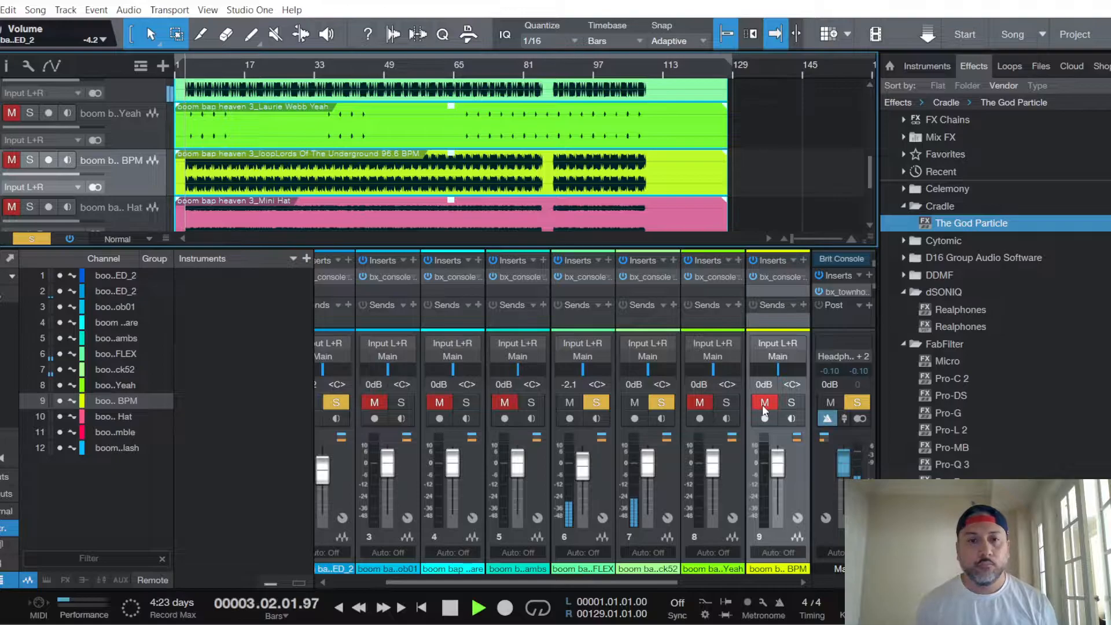
left_click(764, 402)
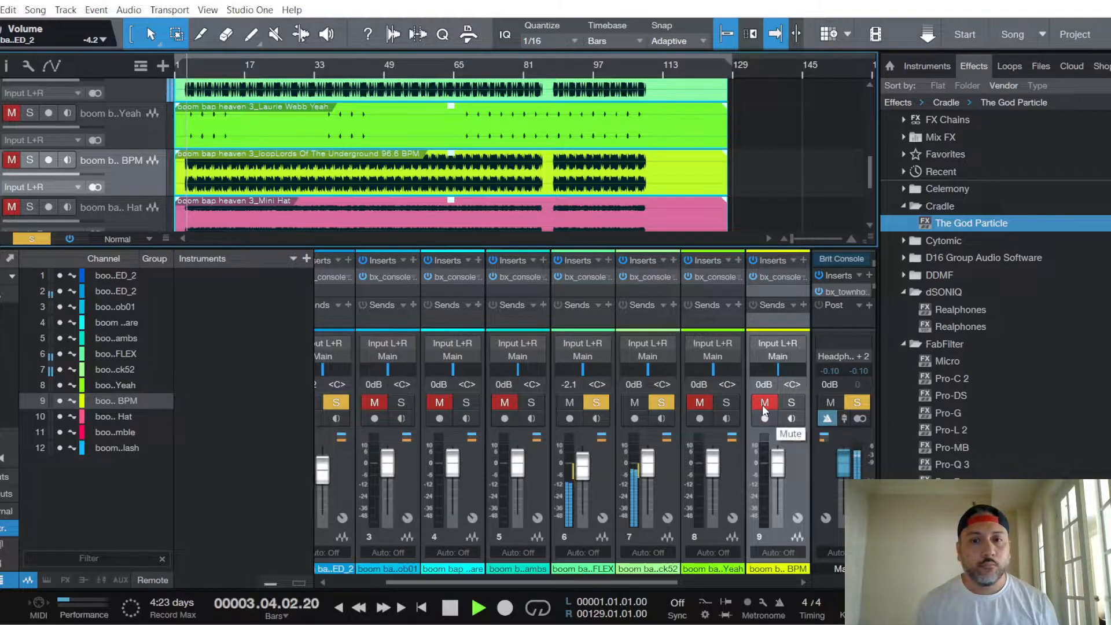
left_click(790, 402)
left_click_drag(778, 468, 781, 474)
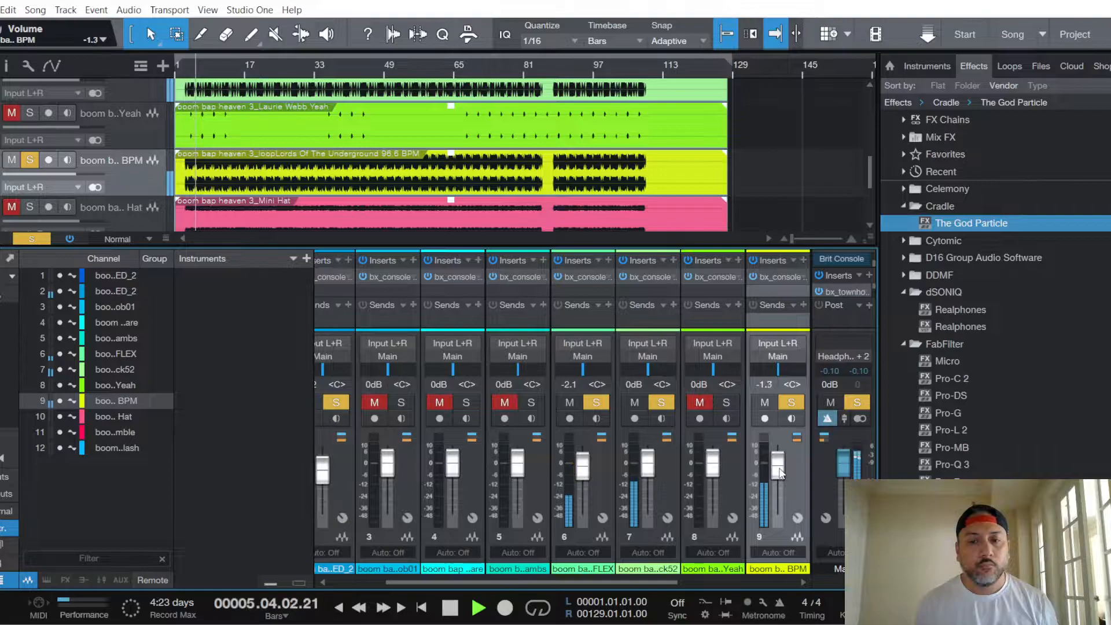
Step: In the loop's console strip, set the compressor release to 0.10 s and threshold to -3.0 dB, and place the EQ before the dynamics
left_click(781, 276)
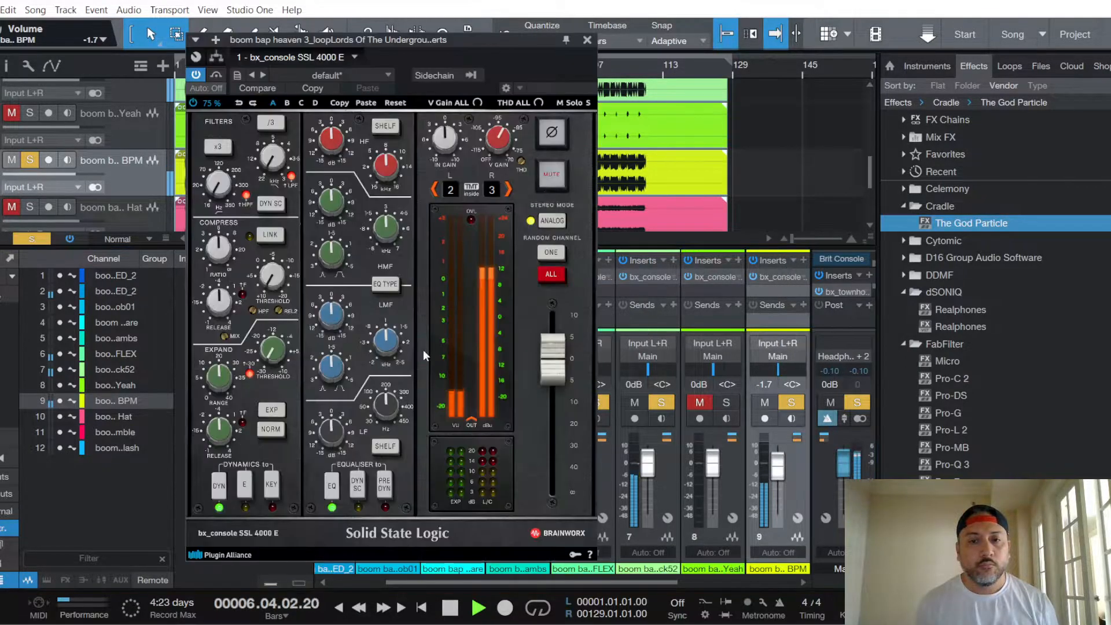
scroll(224, 304, "down", 5)
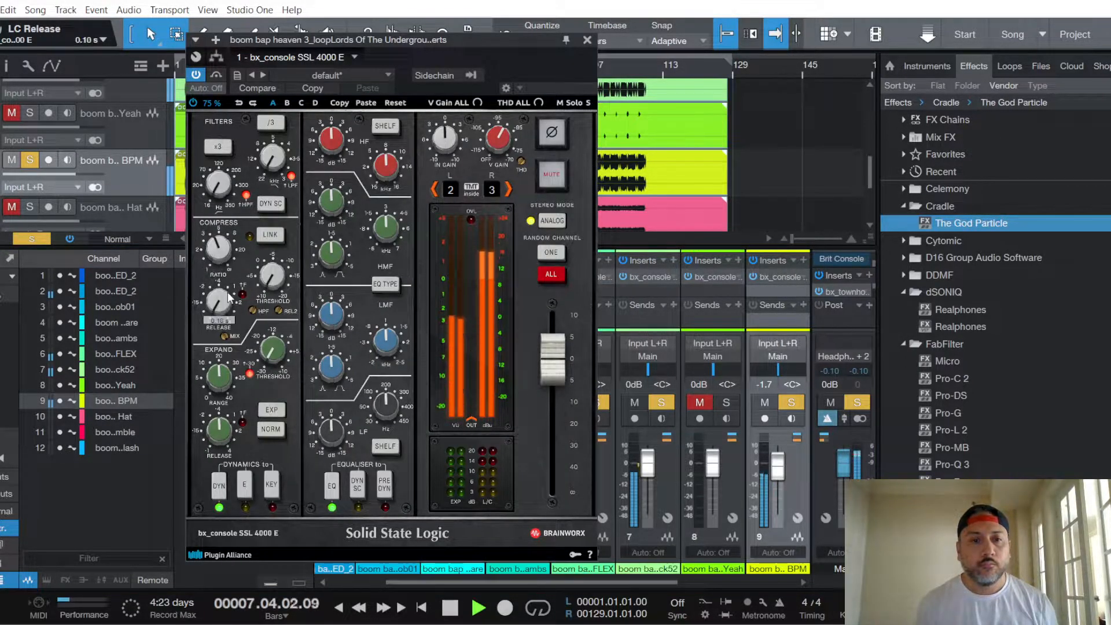
scroll(275, 279, "up", 5)
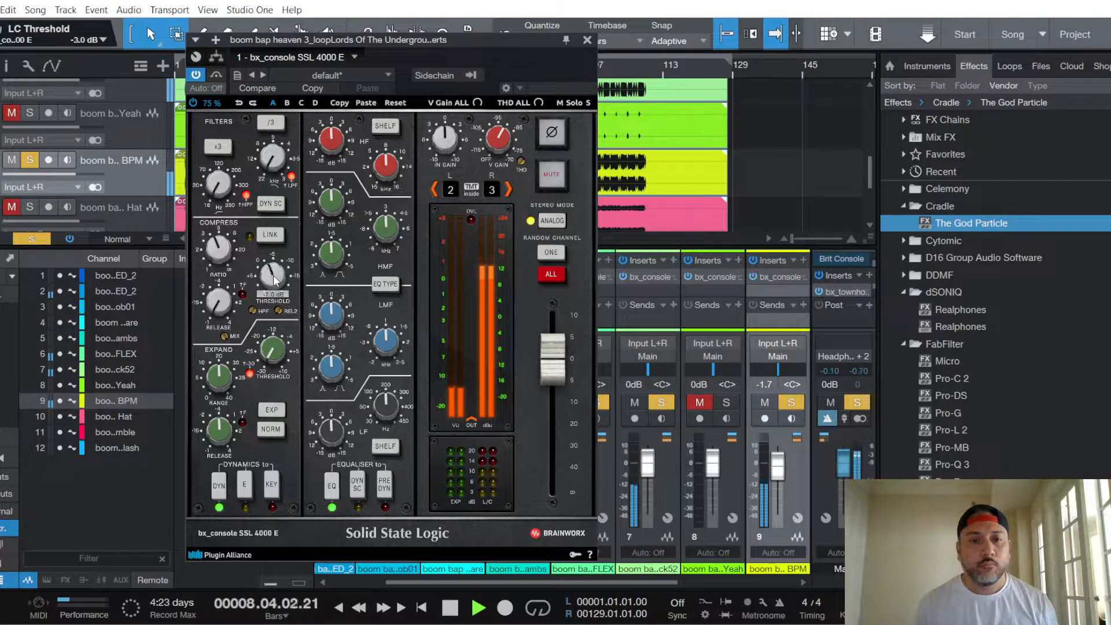
left_click(384, 485)
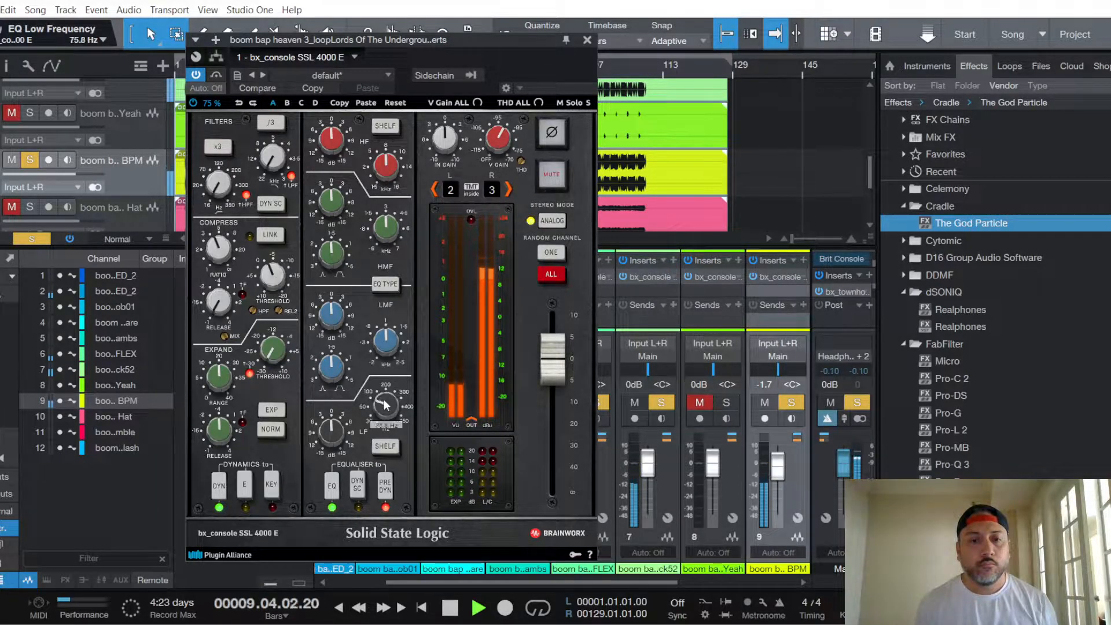
Step: Shape the loop's EQ by boosting the low gain, setting low mid gain to -1.0 dB, high mid gain to 0.0 dB and high gain to +4.0 dB
scroll(342, 433, "up", 2)
scroll(340, 433, "up", 1)
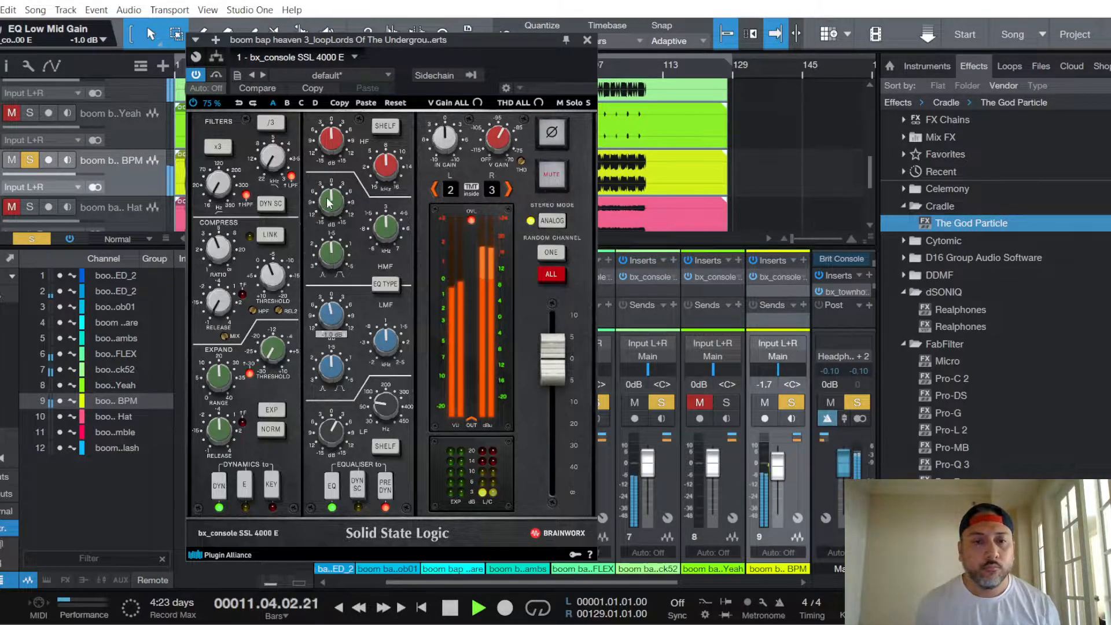
scroll(332, 140, "up", 3)
scroll(334, 208, "up", 1)
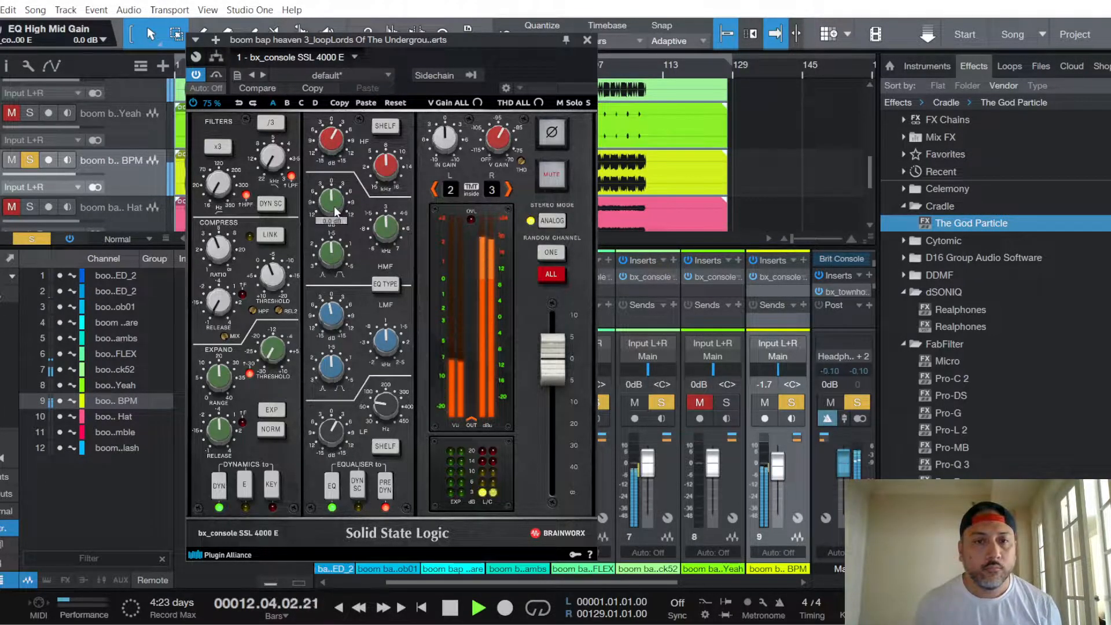
scroll(333, 197, "down", 2)
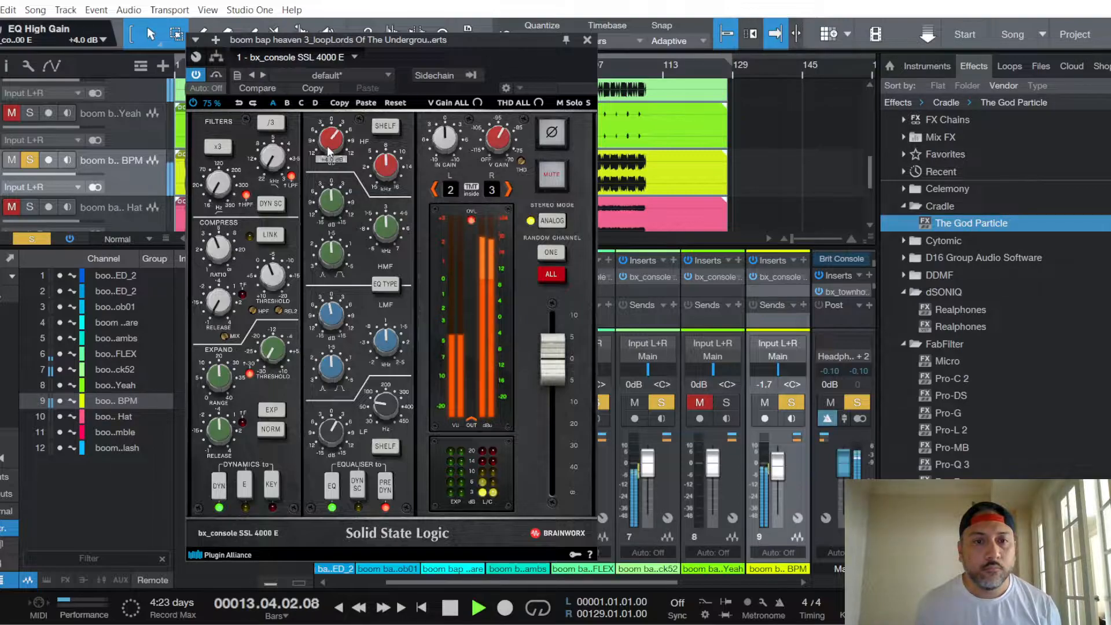
Step: Lower the loop's console output gain to -3.9 dB and set its channel volume to -1.3 dB
scroll(546, 382, "down", 3)
scroll(546, 382, "down", 4)
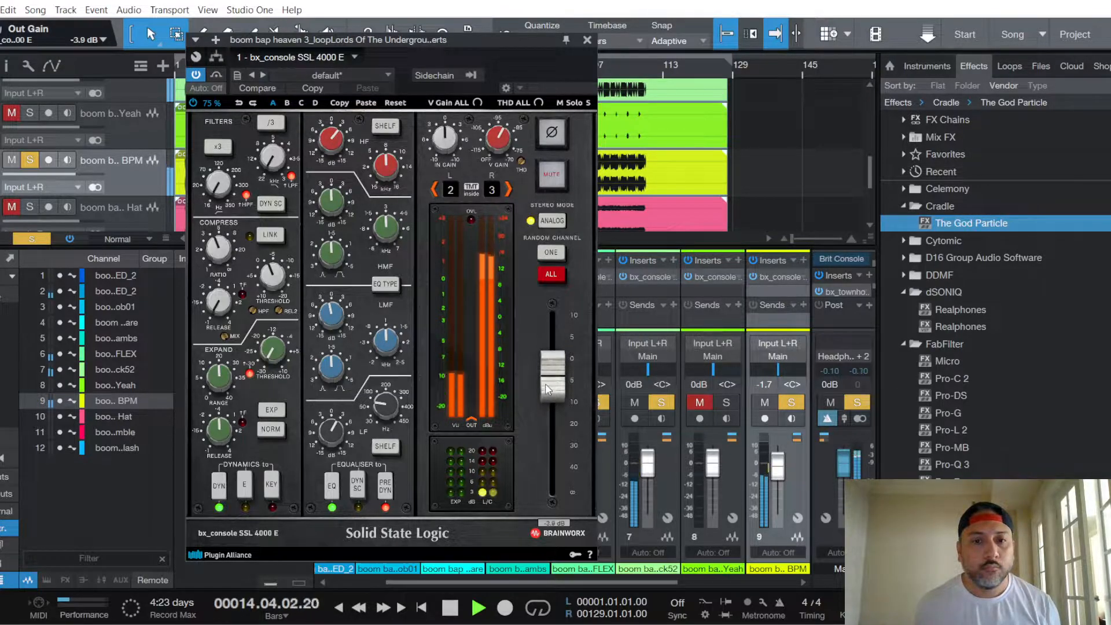
left_click(586, 40)
scroll(780, 478, "down", 2)
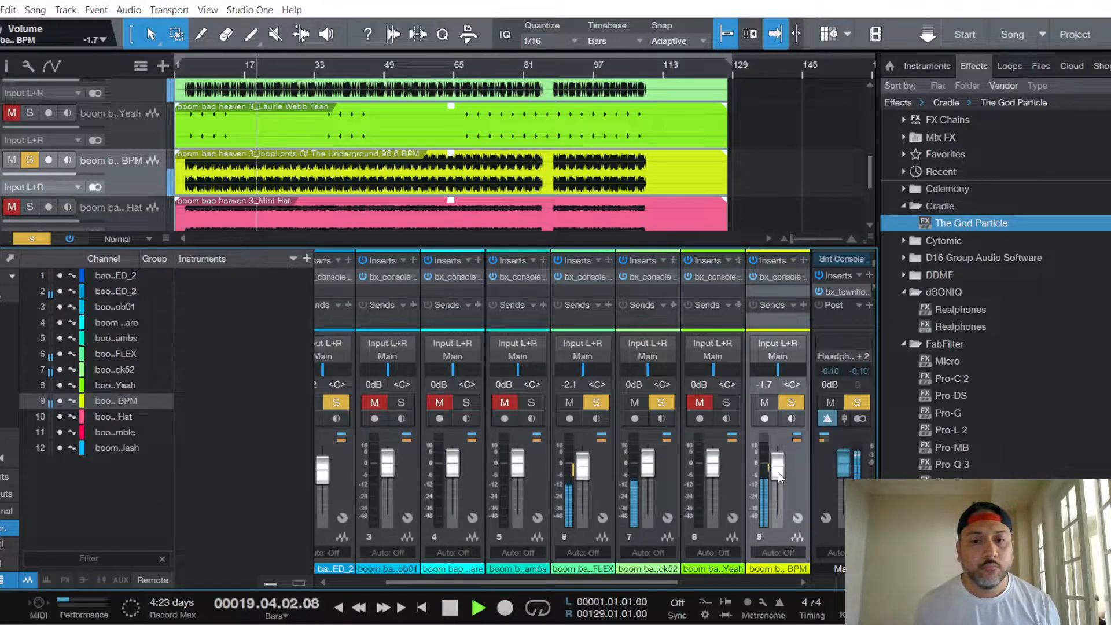
left_click_drag(778, 473, 778, 471)
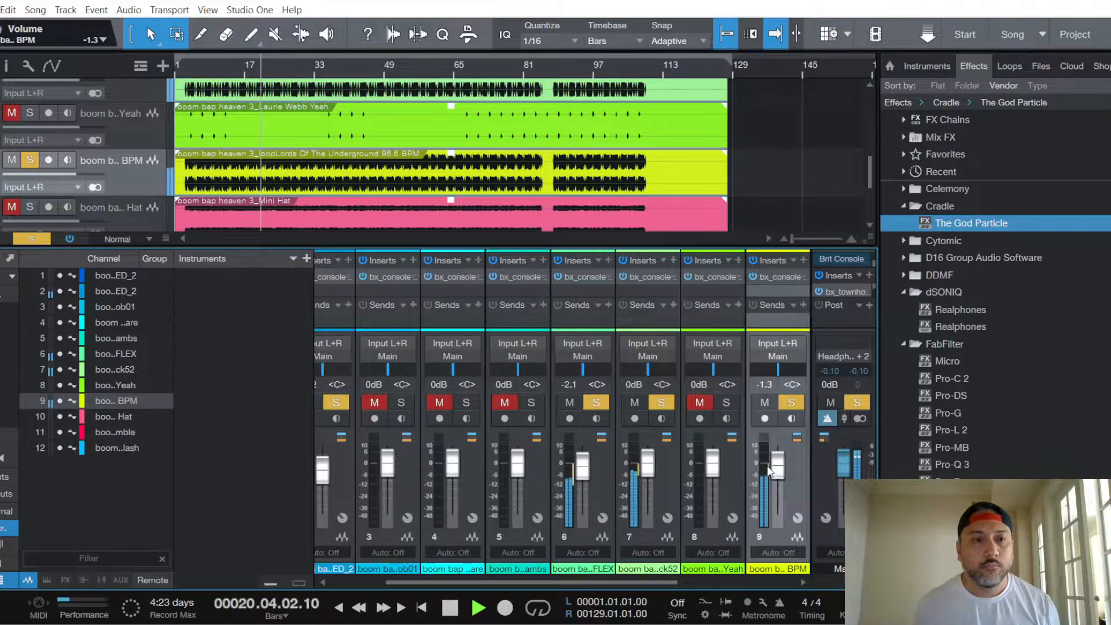
Step: Unmute and solo the Crisp Snare track alongside the tracks already playing
scroll(116, 119, "down", 5)
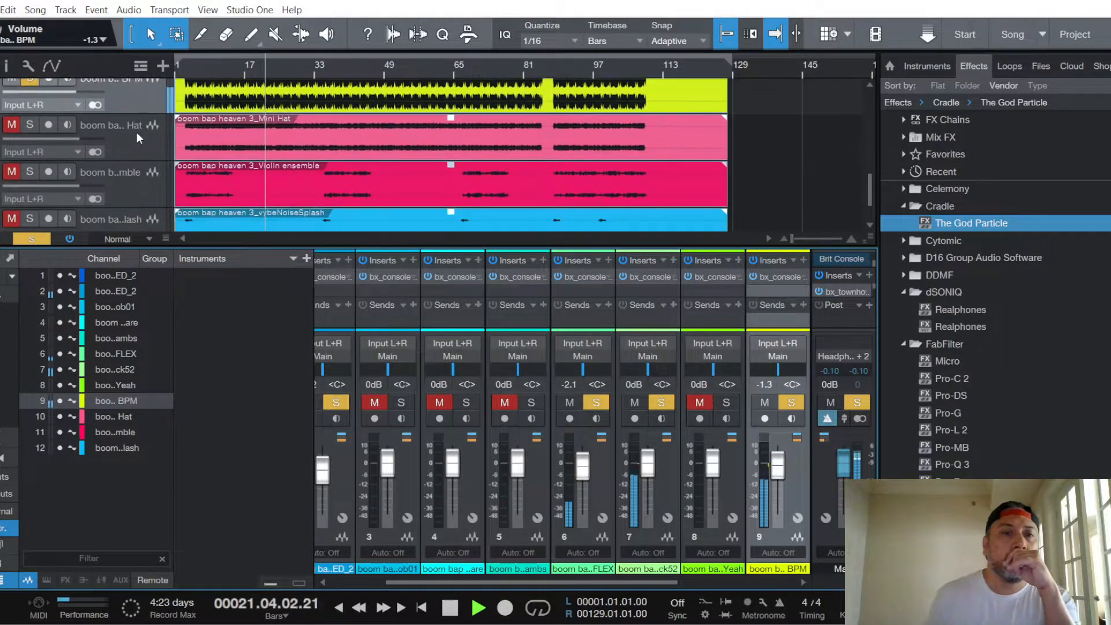
scroll(135, 131, "up", 2)
scroll(134, 126, "up", 4)
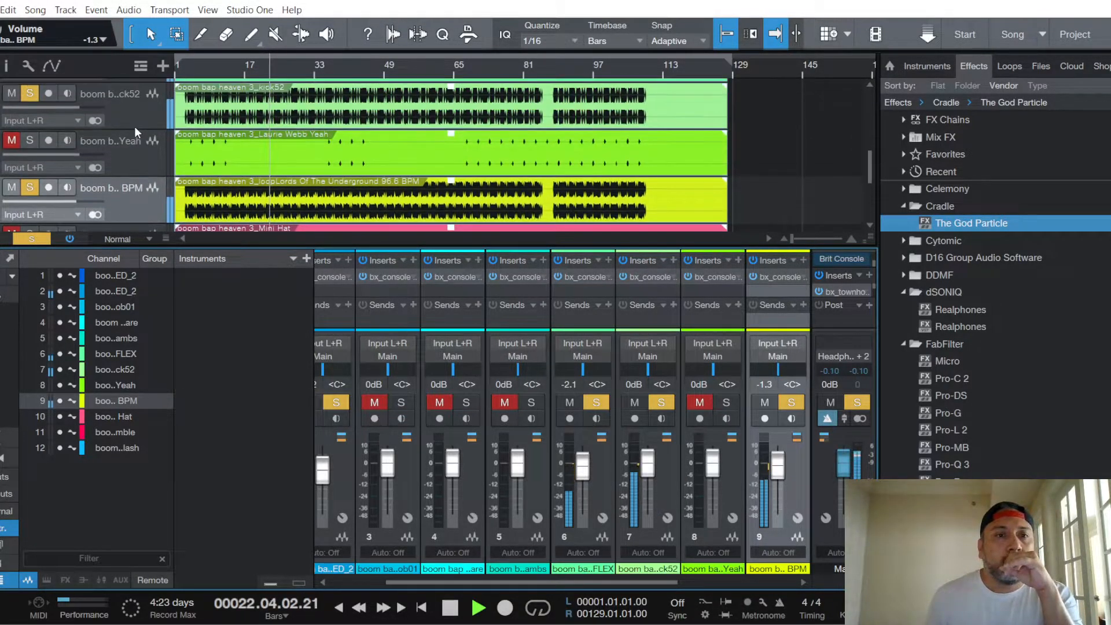
scroll(134, 126, "up", 3)
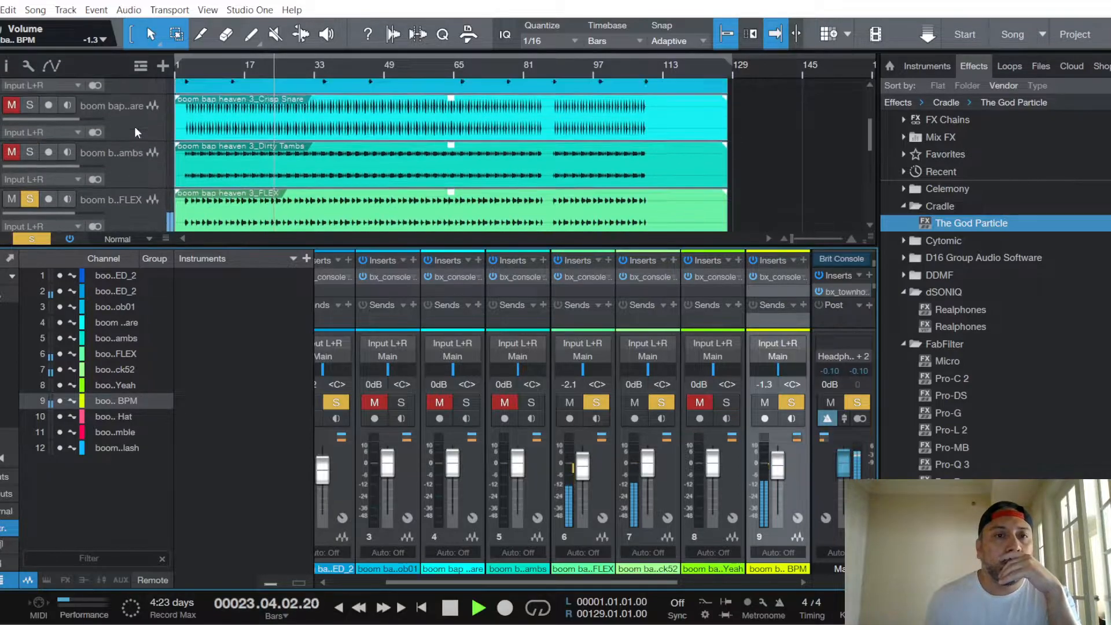
scroll(135, 126, "up", 1)
left_click(150, 193)
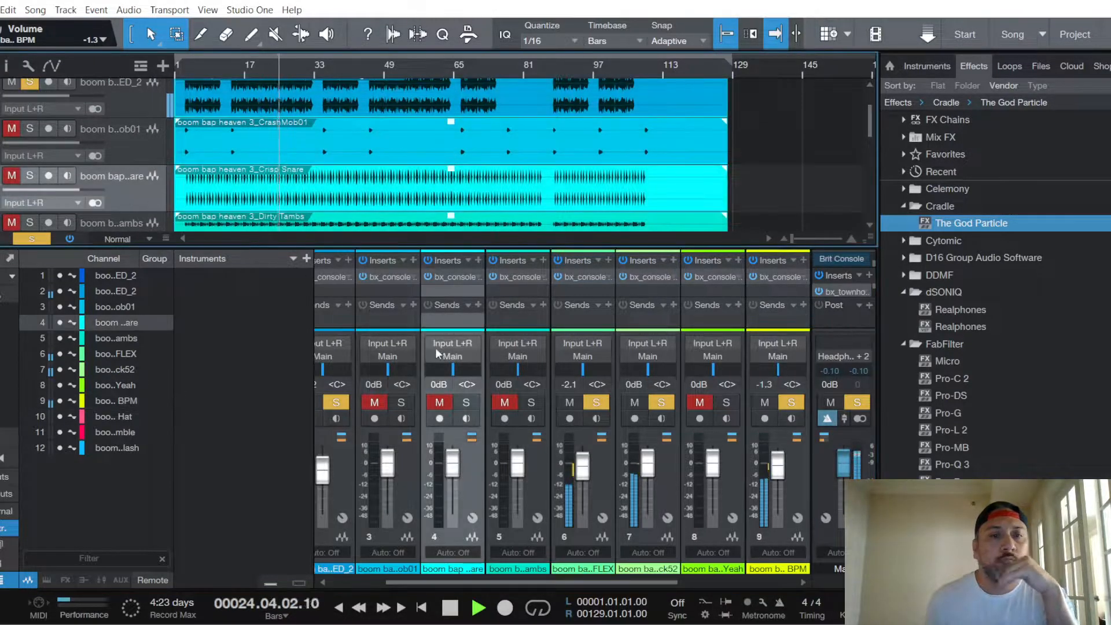
left_click(440, 402)
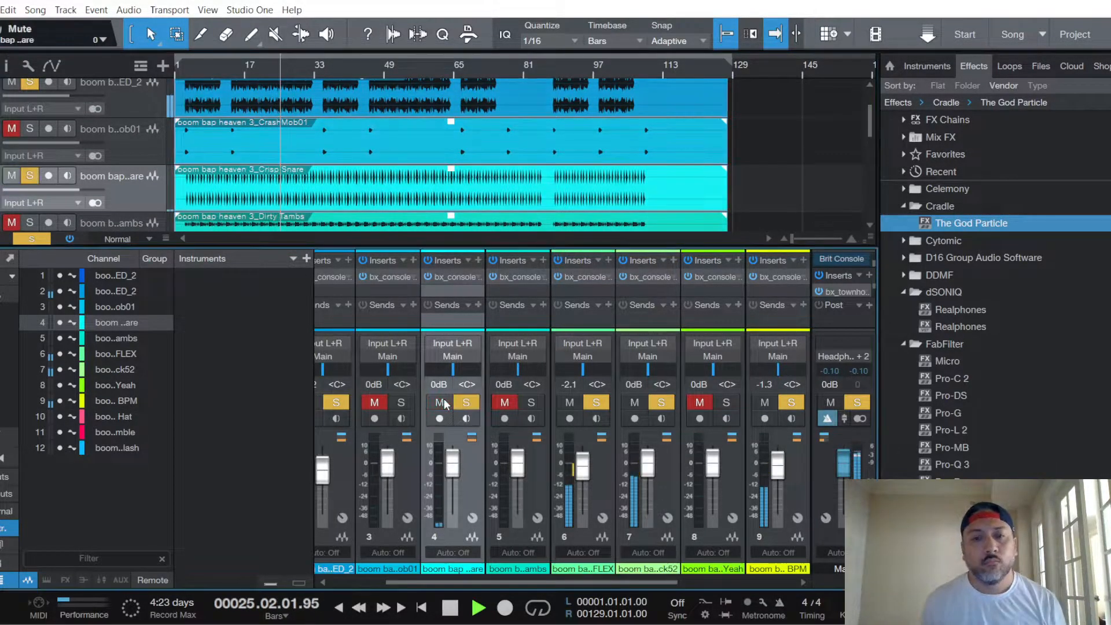
Step: In the Crisp Snare's console strip, set the compressor ratio to 3.8:1, release to 0.10 s and threshold to -6.0 dB
left_click(454, 279)
scroll(224, 249, "down", 2)
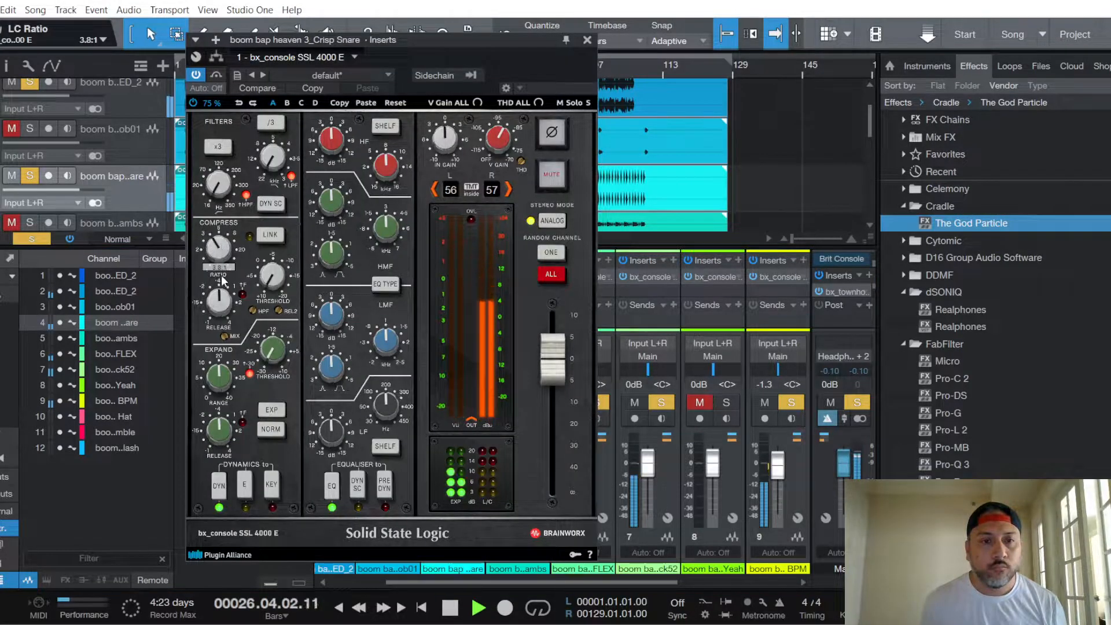
scroll(226, 307, "down", 5)
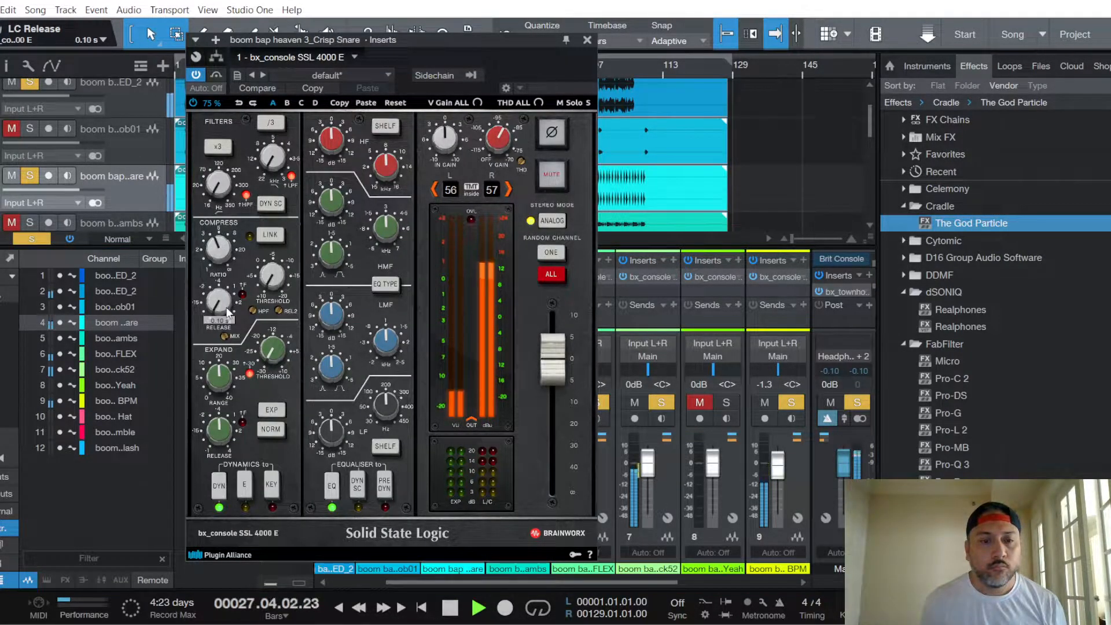
scroll(277, 276, "down", 3)
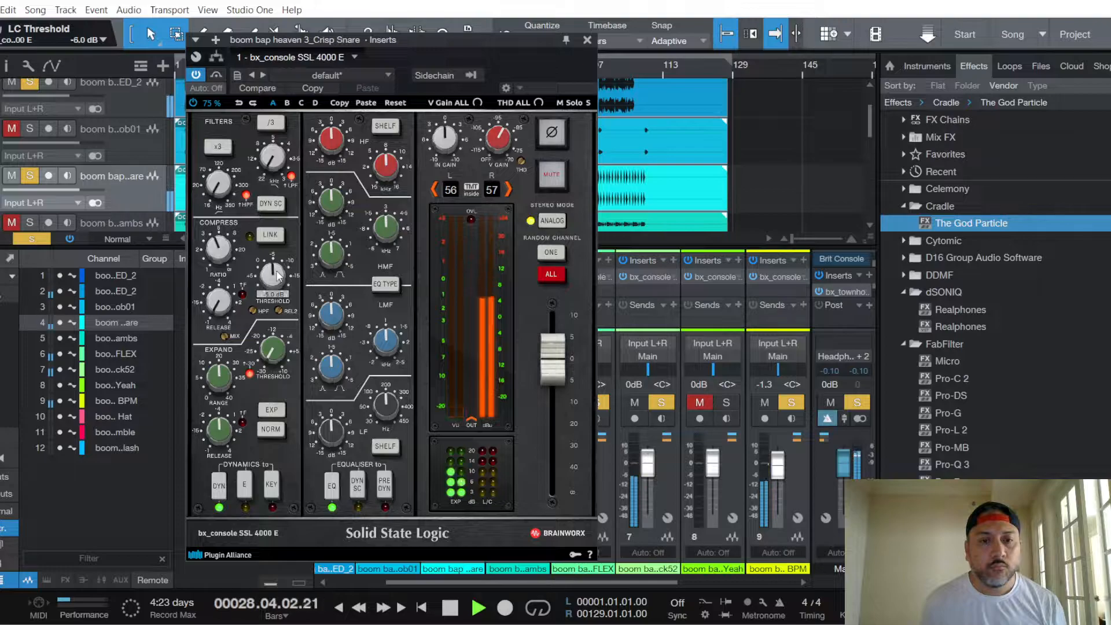
Step: Place the Crisp Snare's EQ before the dynamics and set its high gain and high mid gain to -1.0 dB
left_click(385, 485)
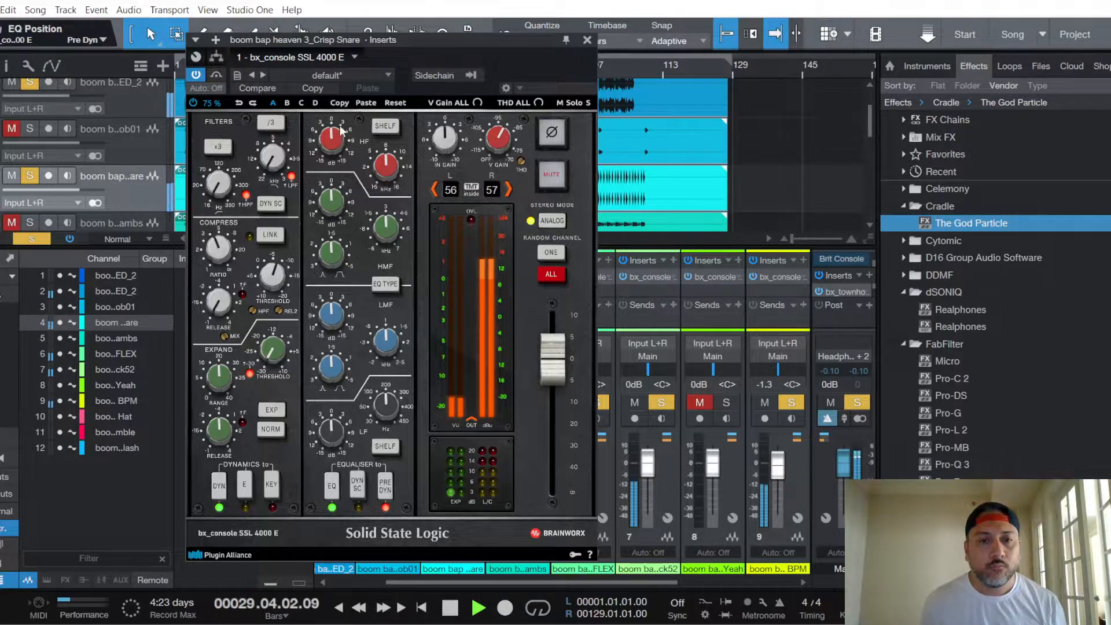
scroll(332, 200, "down", 1)
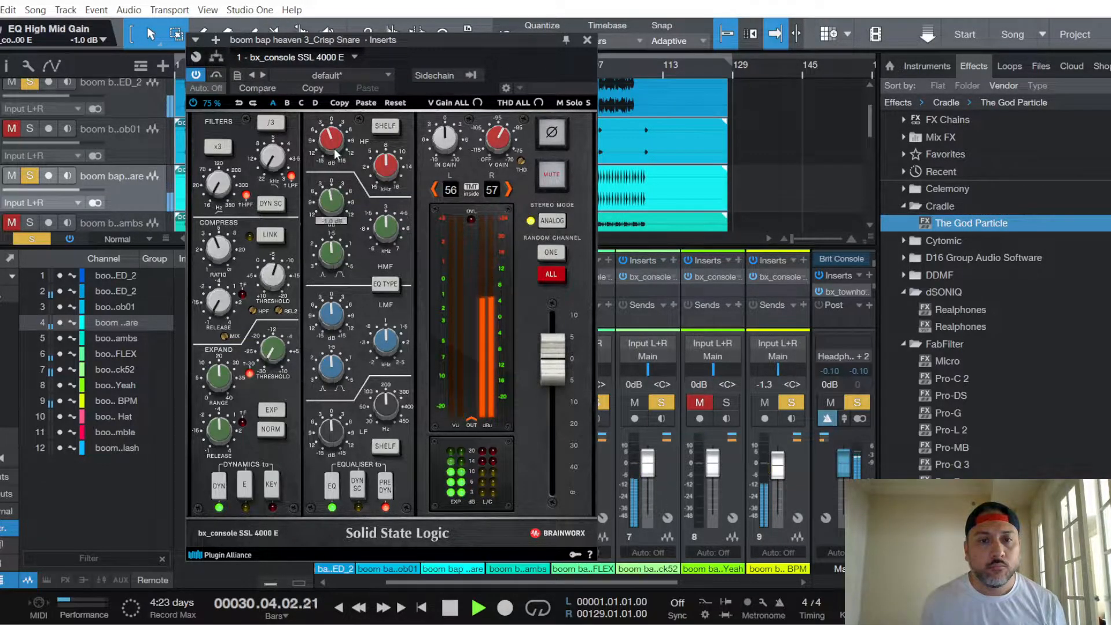
left_click(588, 40)
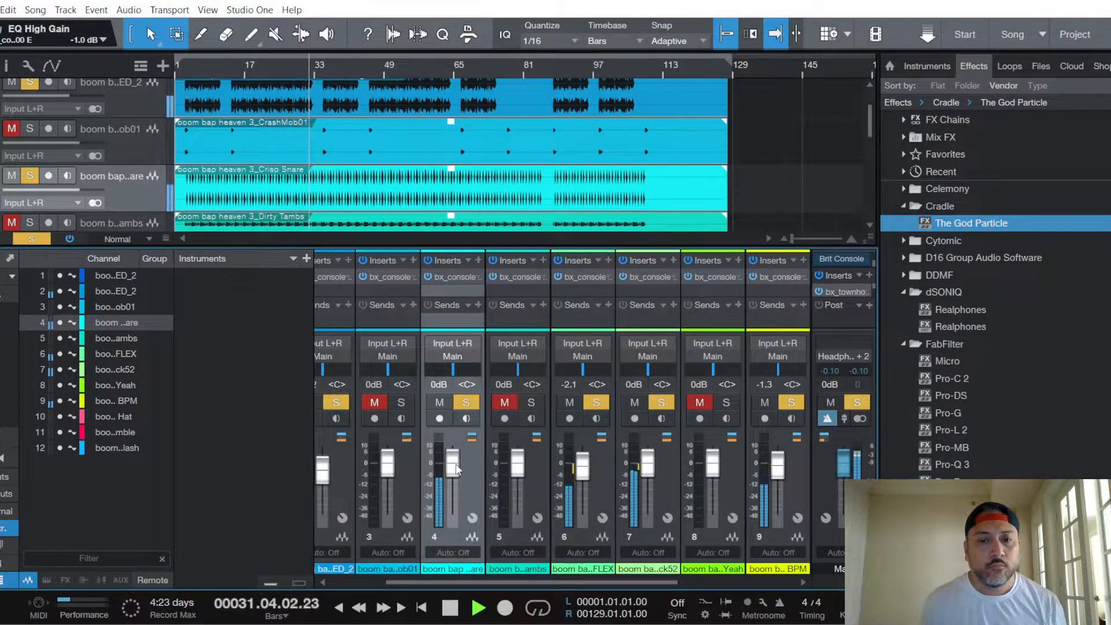
scroll(455, 467, "up", 1)
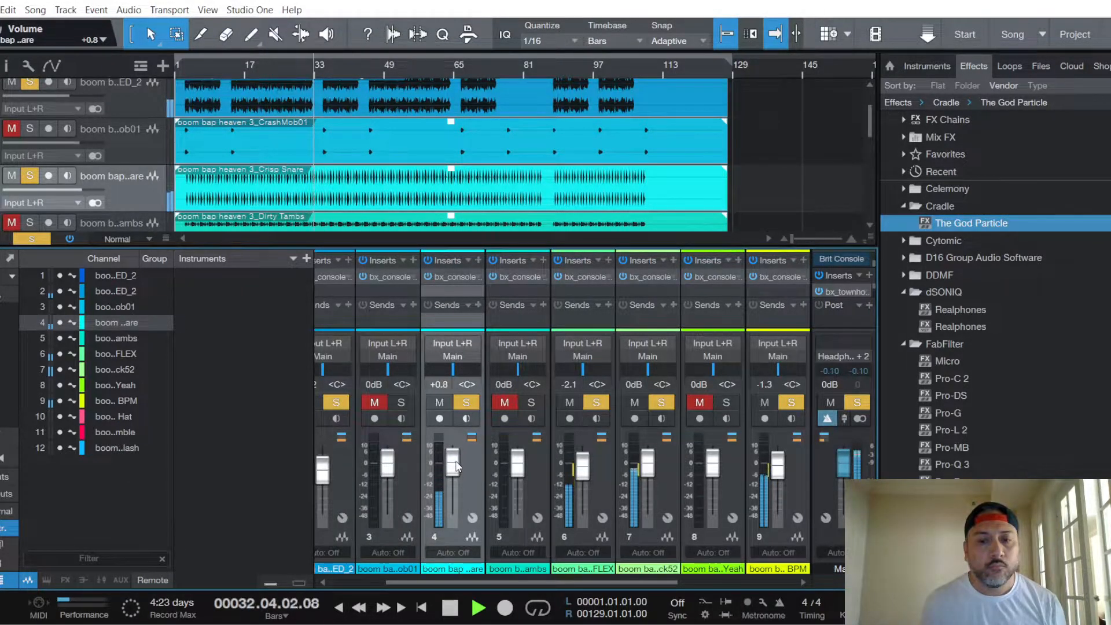
scroll(456, 467, "down", 1)
scroll(456, 467, "up", 1)
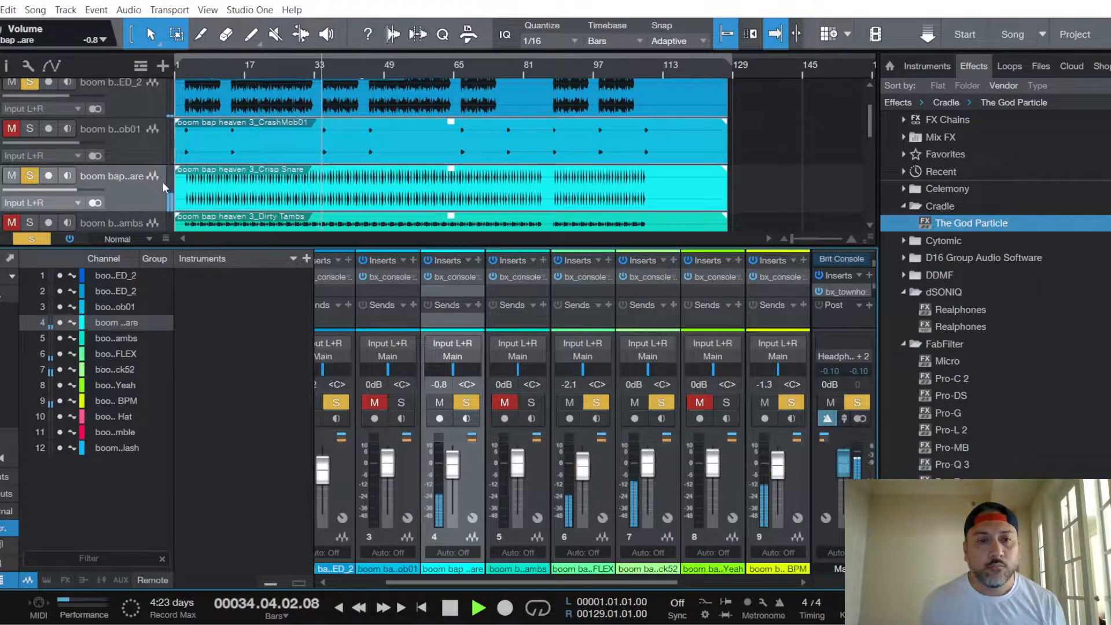
Step: Unmute and solo the Mini Hat track along with the tracks already soloed
scroll(162, 182, "down", 2)
scroll(147, 167, "down", 3)
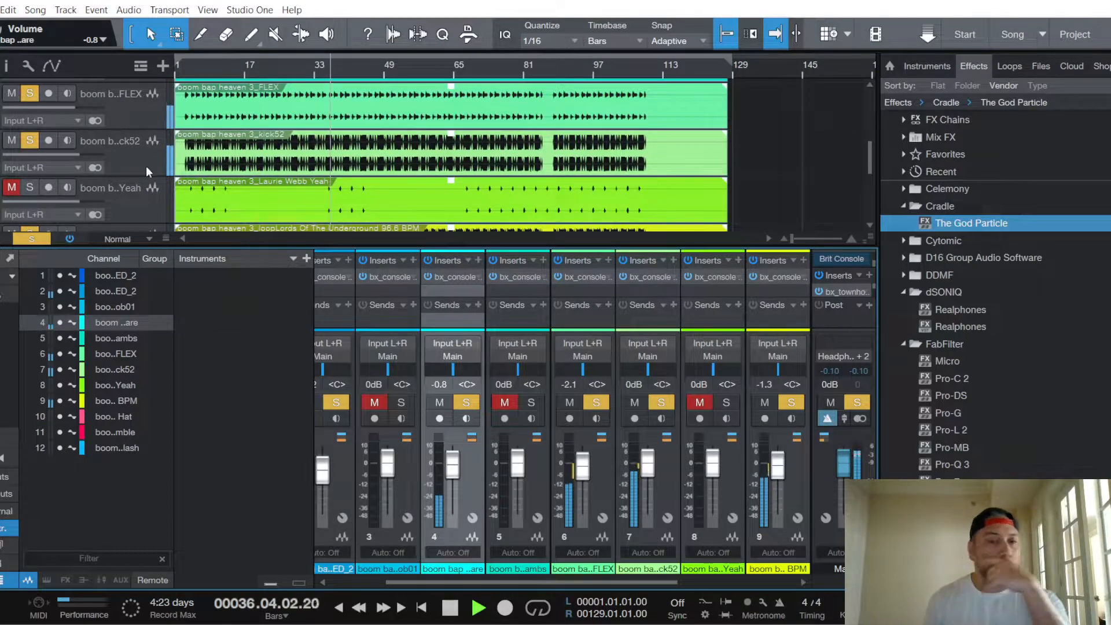
scroll(145, 166, "down", 1)
scroll(144, 162, "down", 2)
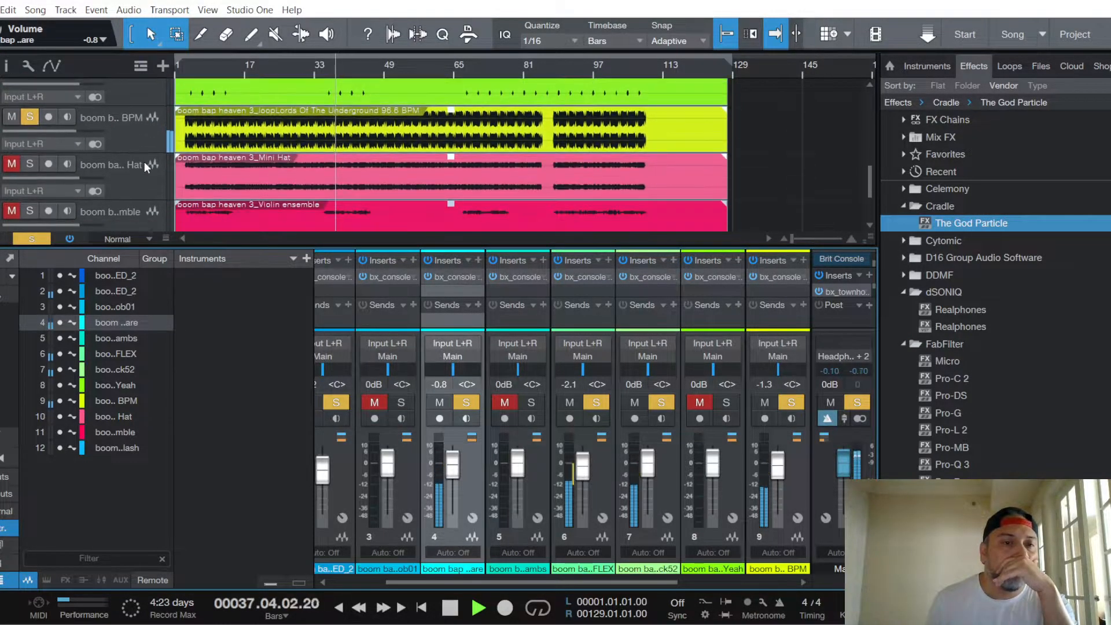
left_click(139, 179)
left_click(791, 402)
left_click(764, 402)
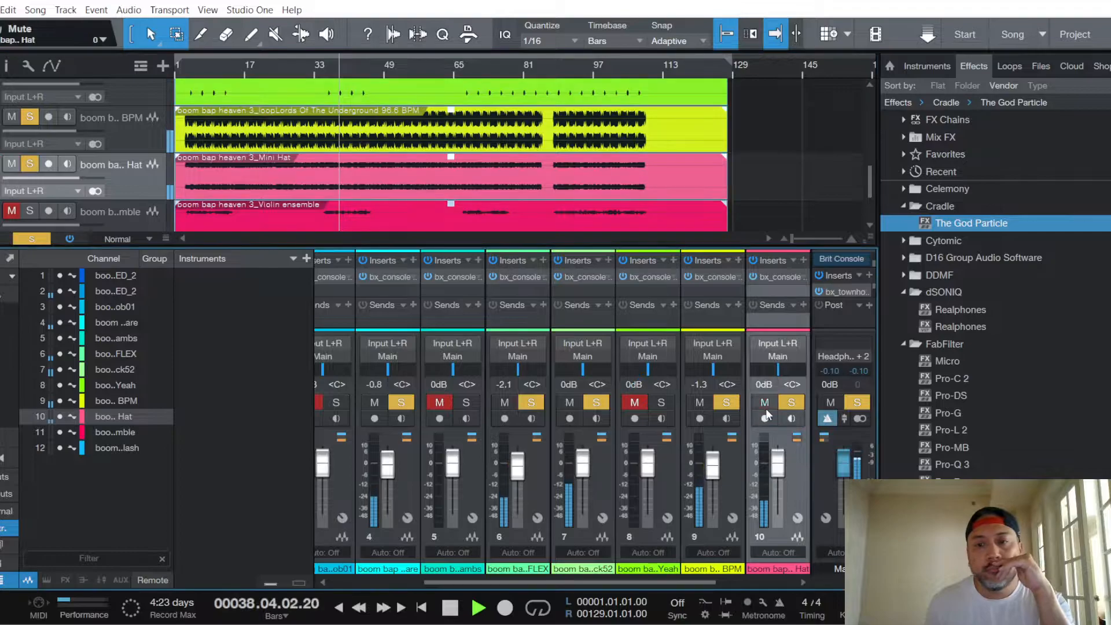
Step: In the Mini Hat's console strip, set 4.2:1 compression with faster release and lower threshold, plus pre-dynamics EQ with high gain at -2.0 dB
left_click(785, 277)
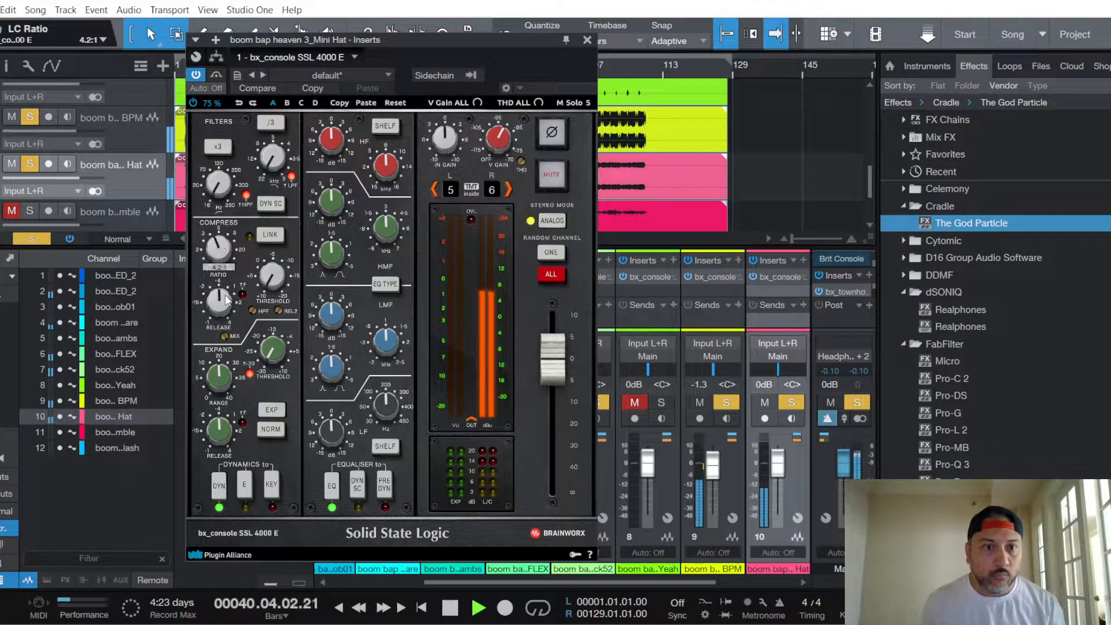
scroll(226, 298, "down", 7)
scroll(276, 273, "up", 4)
scroll(276, 278, "up", 5)
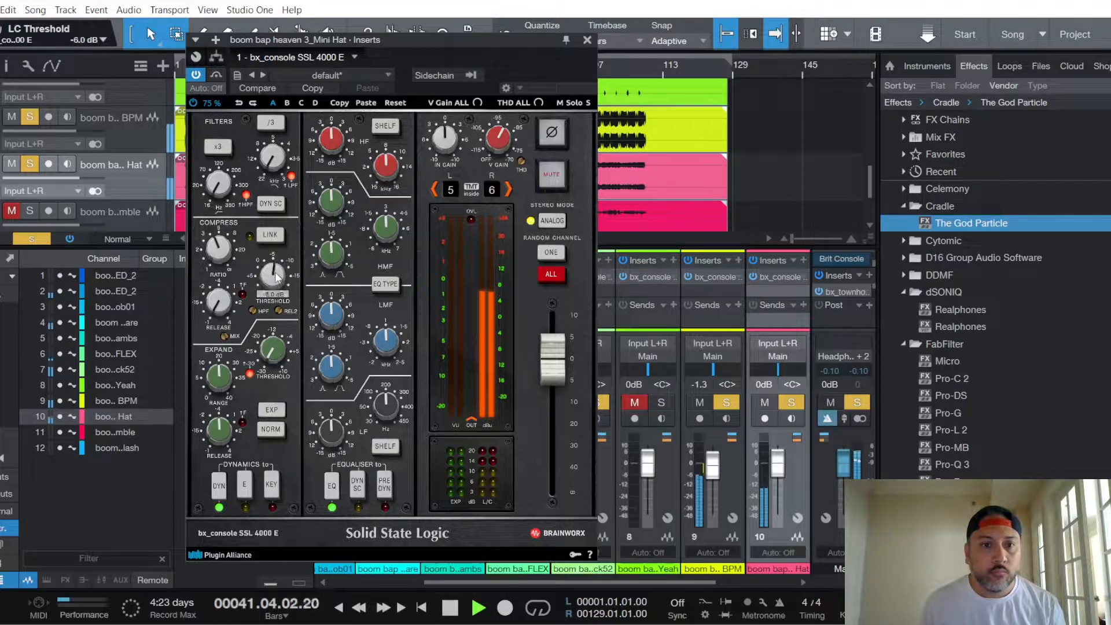
left_click(384, 485)
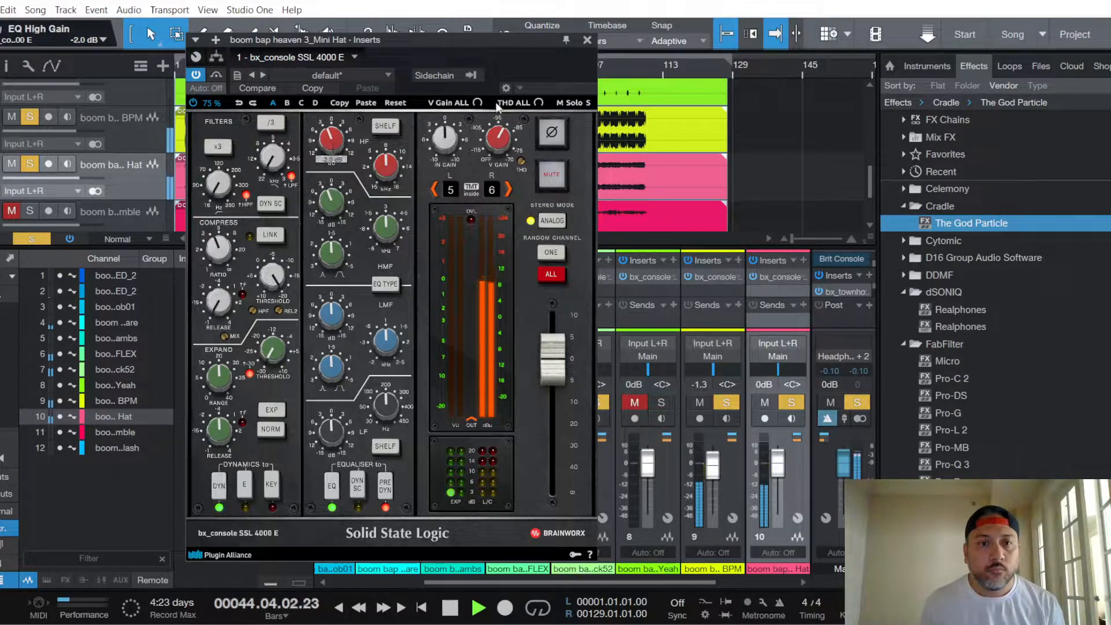
left_click(587, 40)
left_click_drag(778, 463, 783, 477)
scroll(782, 476, "down", 2)
scroll(782, 476, "down", 2)
scroll(780, 482, "up", 3)
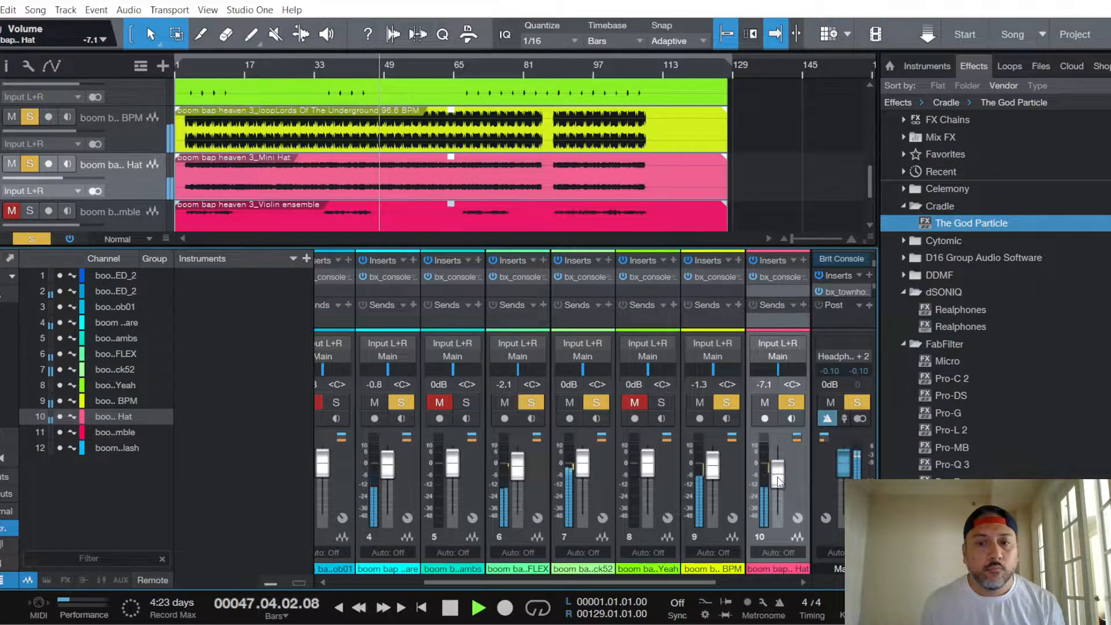
scroll(779, 482, "down", 1)
scroll(779, 482, "down", 1)
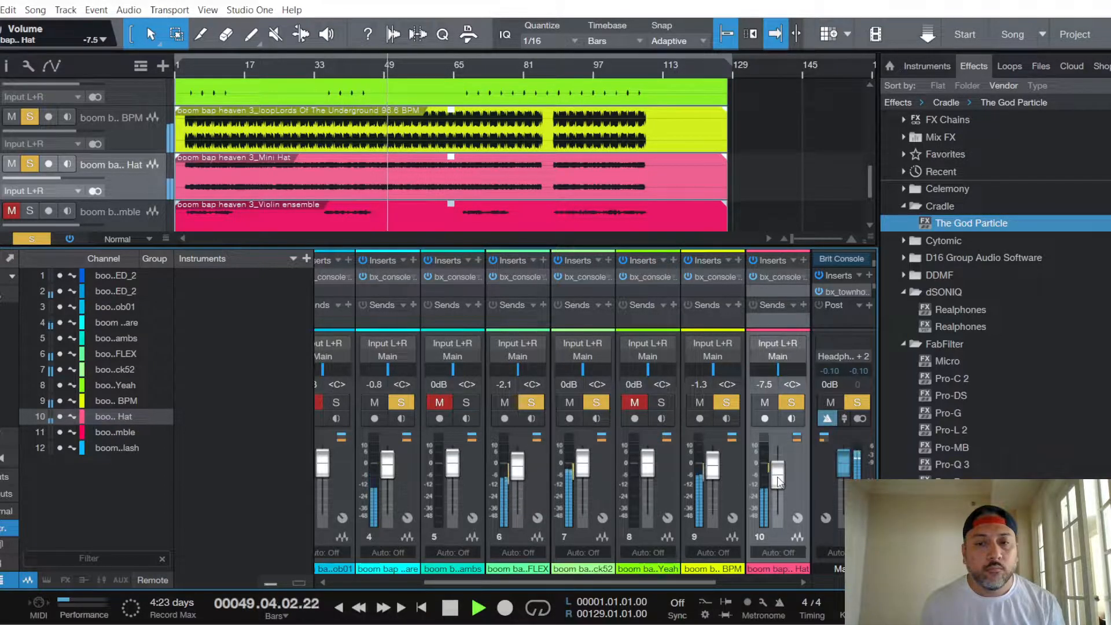
Step: Unmute and solo the Dirty Tambs track along with the tracks already soloed
scroll(137, 144, "down", 2)
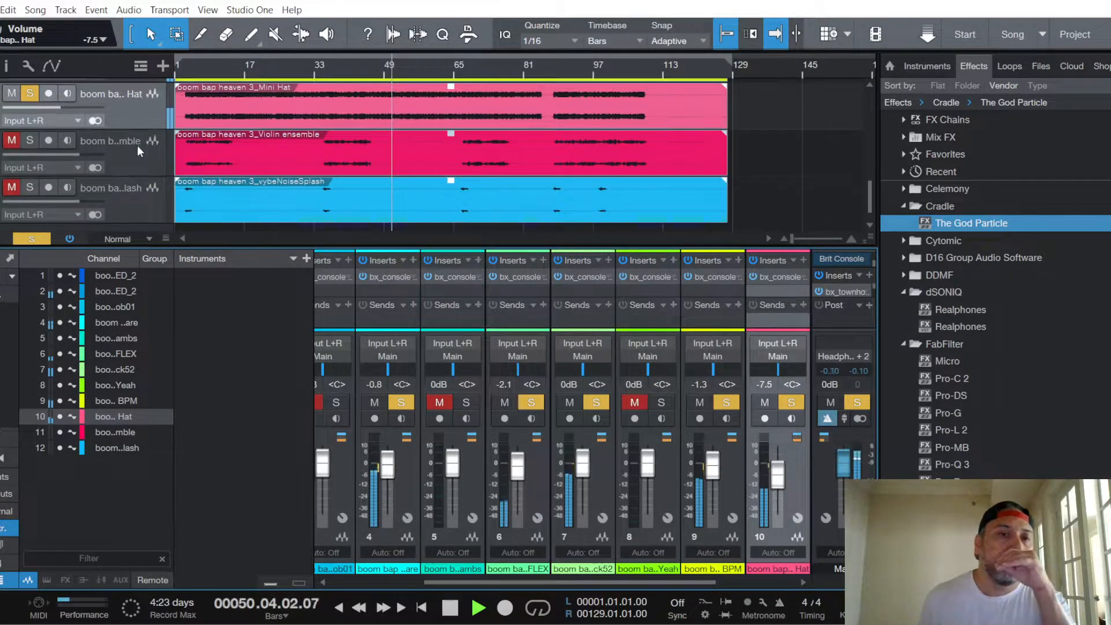
scroll(136, 155, "up", 3)
scroll(136, 157, "up", 1)
scroll(137, 158, "down", 1)
scroll(137, 159, "up", 2)
scroll(136, 160, "up", 3)
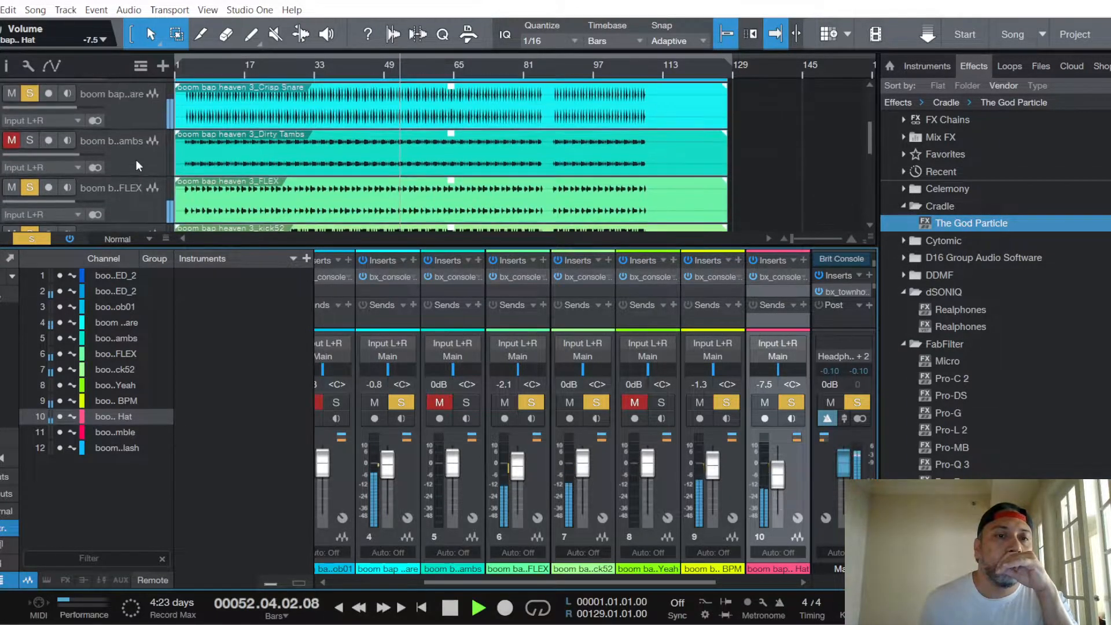
left_click(136, 160)
left_click(440, 403)
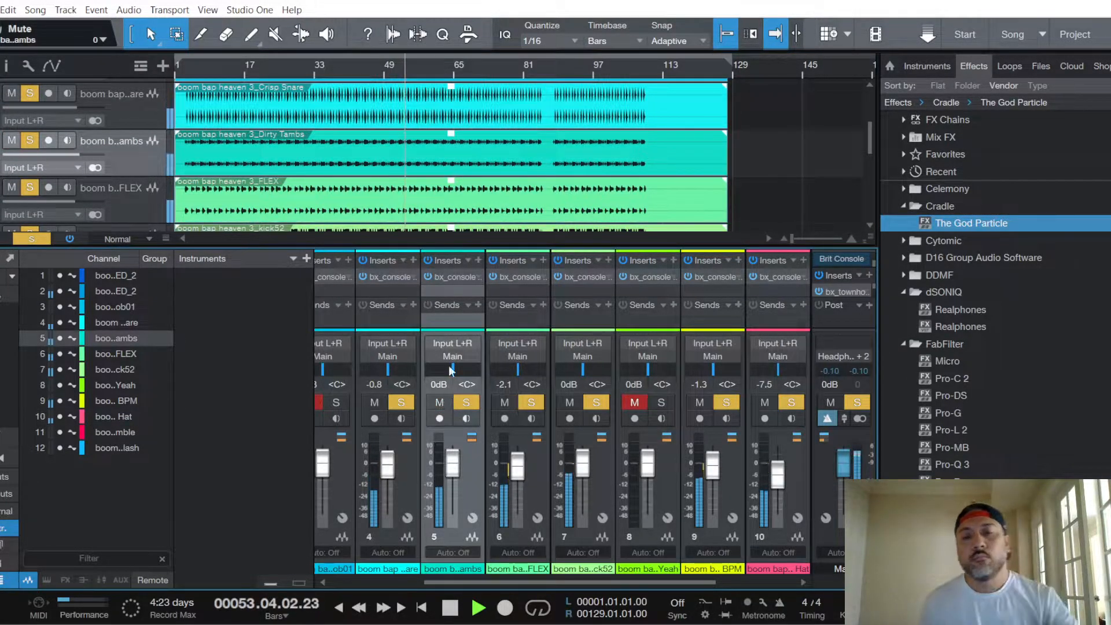
Step: In the Dirty Tambs' console strip, set the compressor ratio to 4.2:1, shorten the release and lower the threshold
left_click(460, 279)
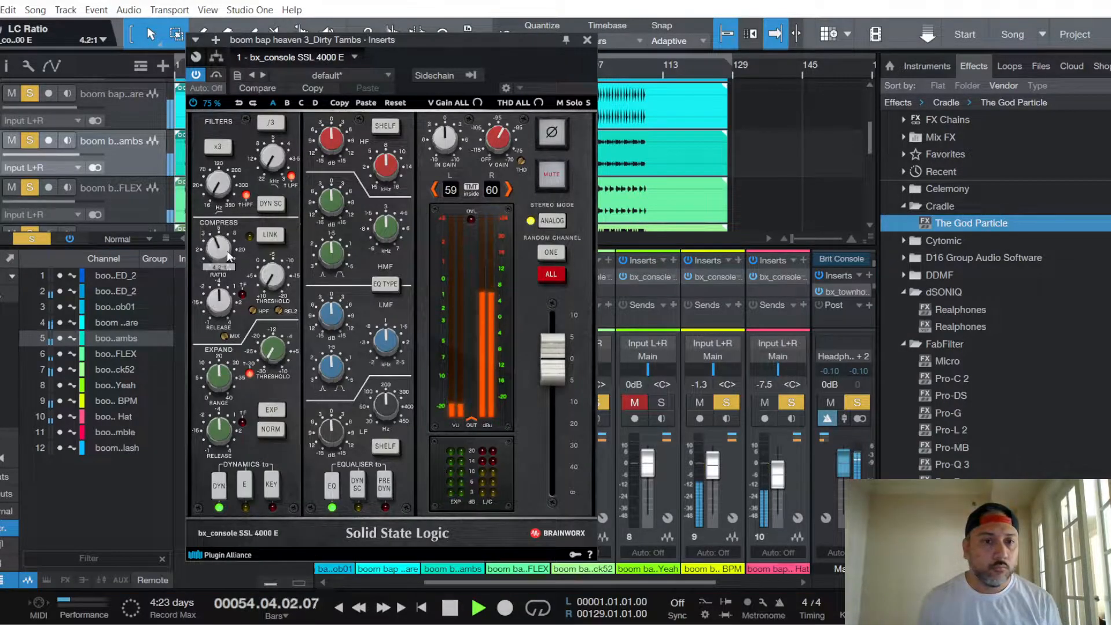
left_click_drag(221, 298, 216, 310)
left_click_drag(269, 282, 275, 272)
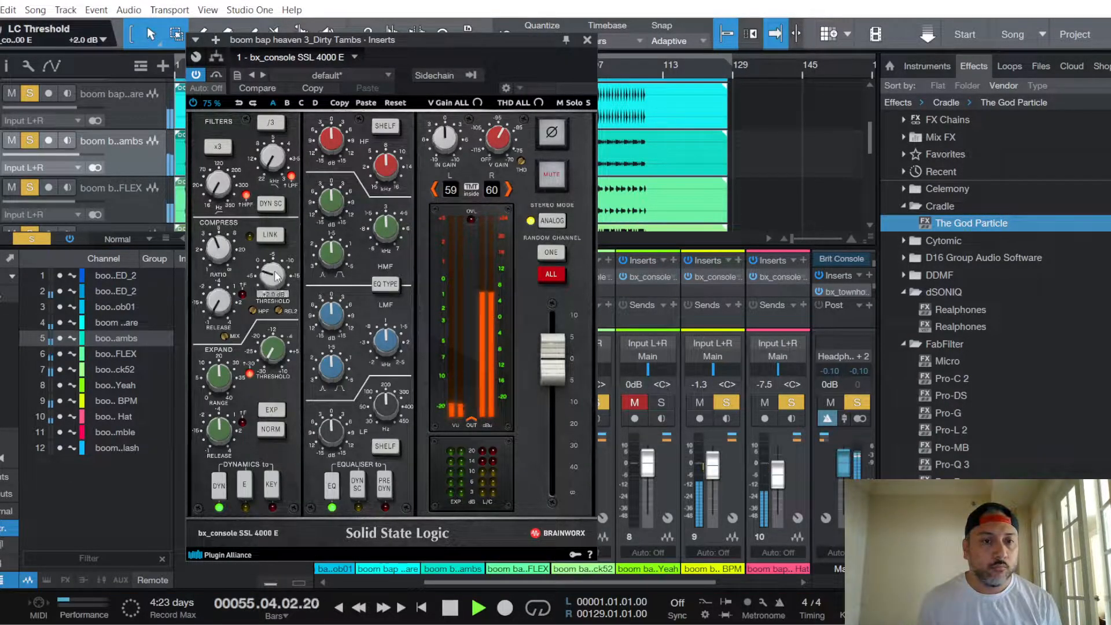
scroll(275, 276, "up", 11)
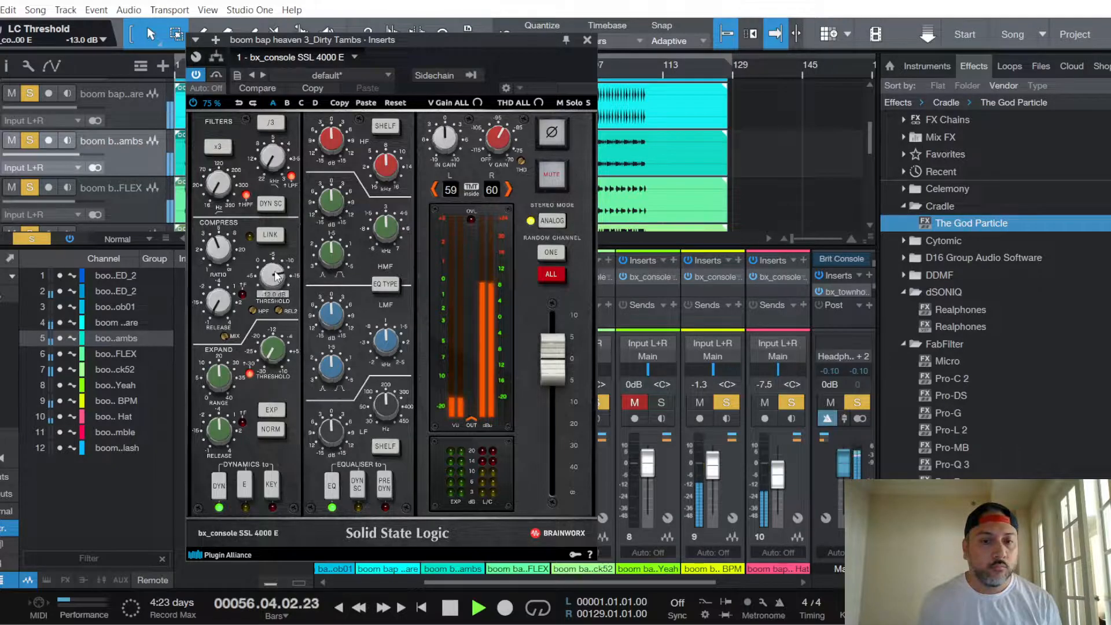
Step: Place the Dirty Tambs' EQ before the dynamics, setting high gain to -2.0 dB and high mid gain to -1.0 dB
left_click(384, 485)
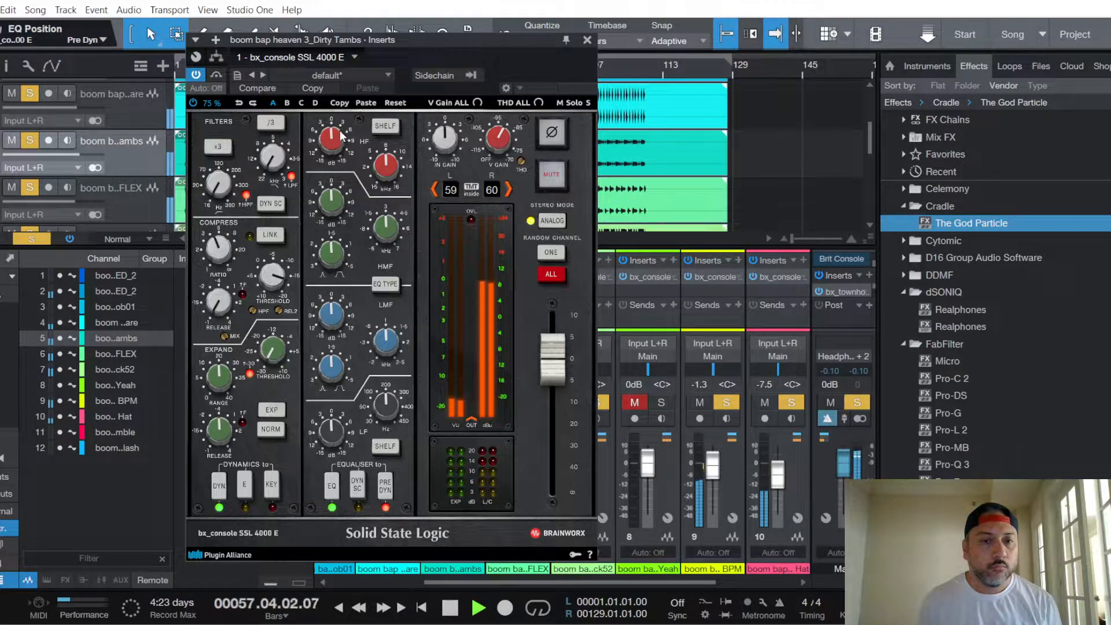
scroll(334, 143, "down", 2)
scroll(335, 207, "down", 1)
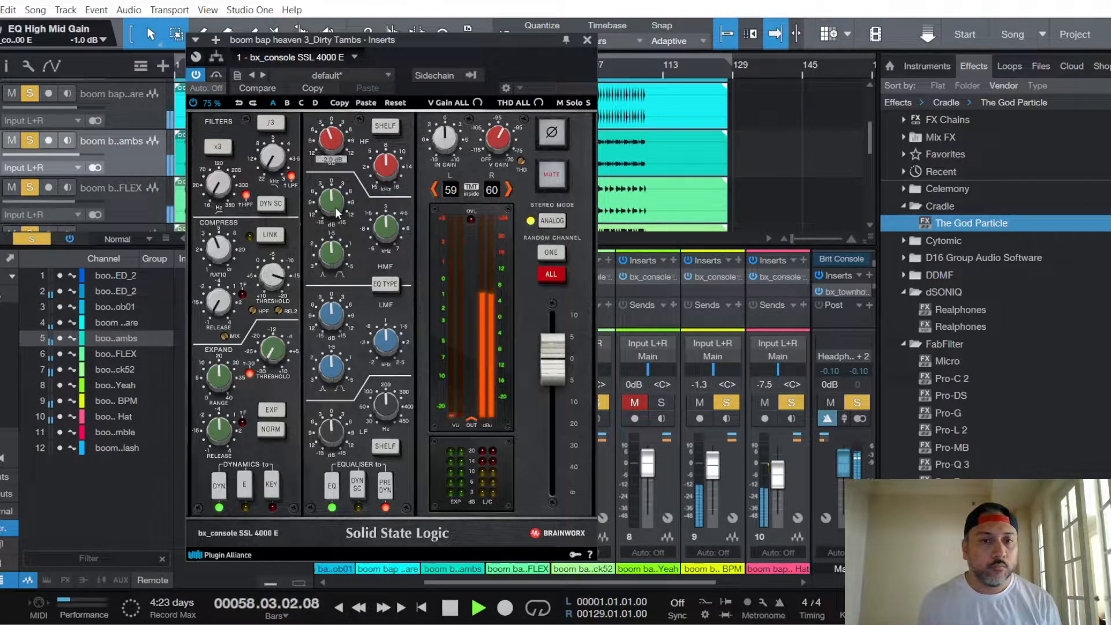
left_click(583, 38)
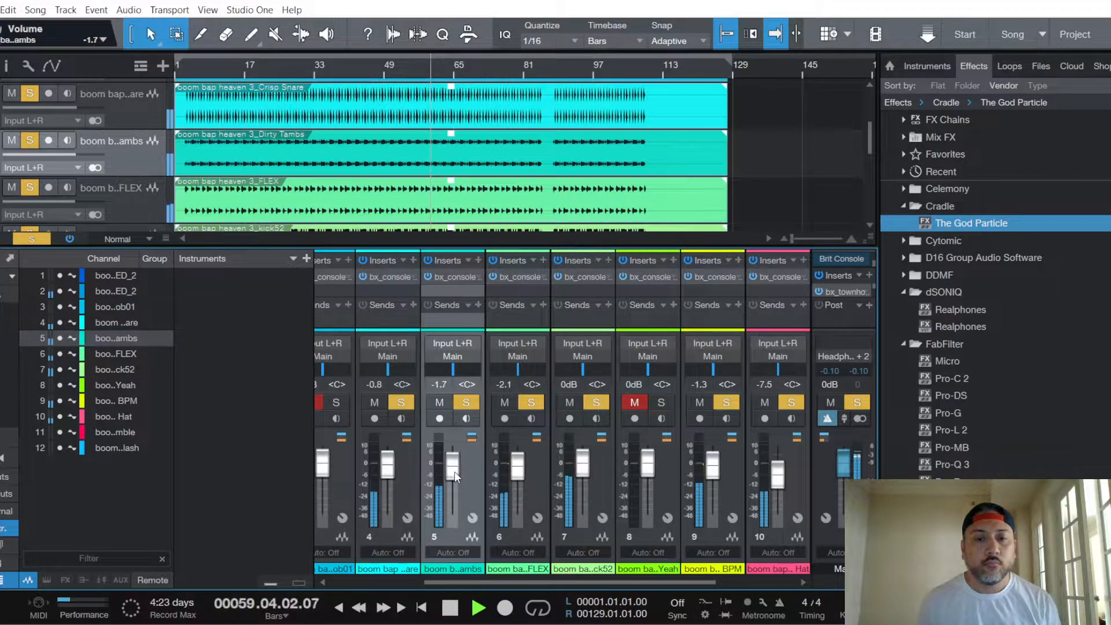
Step: Lower the Dirty Tambs' channel volume to -6.3 dB
left_click_drag(454, 471, 456, 479)
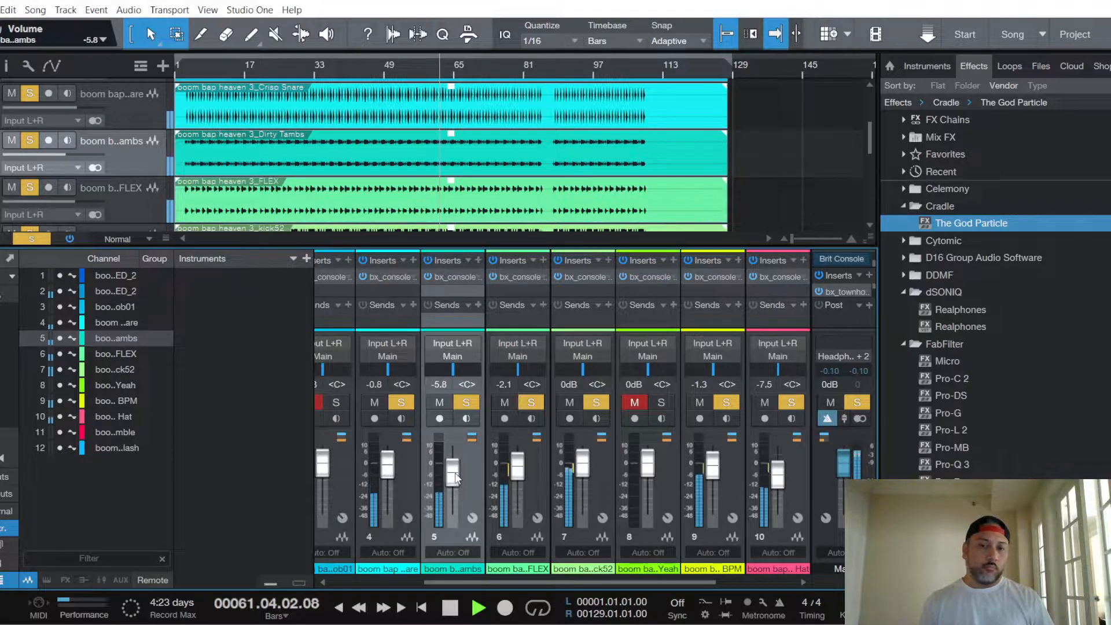
scroll(455, 478, "up", 2)
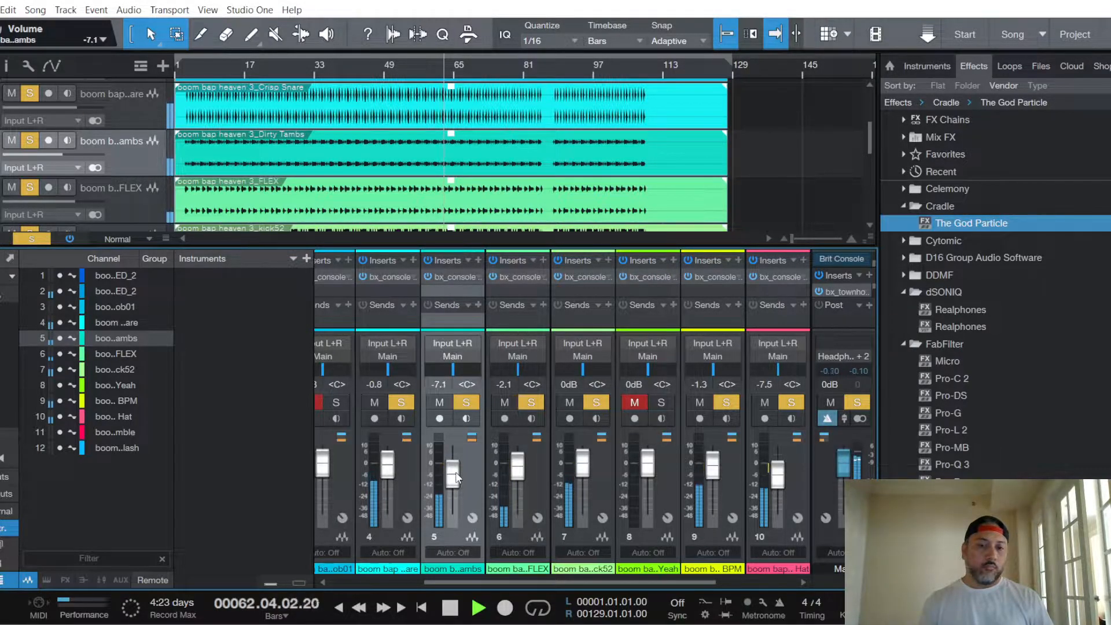
scroll(456, 477, "down", 1)
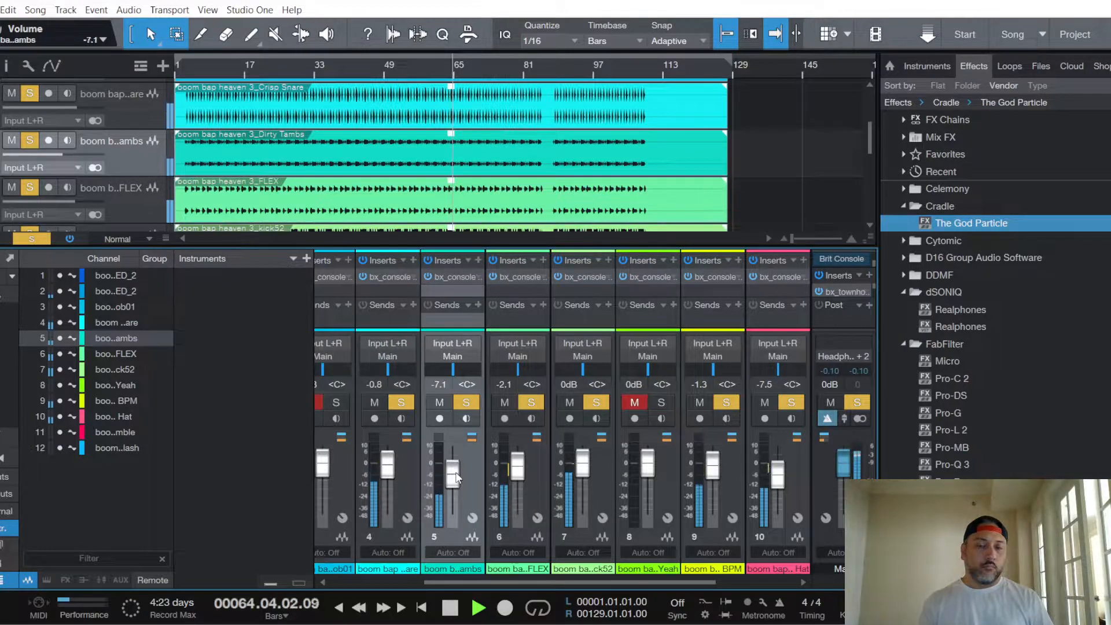
scroll(456, 478, "up", 1)
scroll(455, 478, "down", 1)
scroll(456, 478, "up", 1)
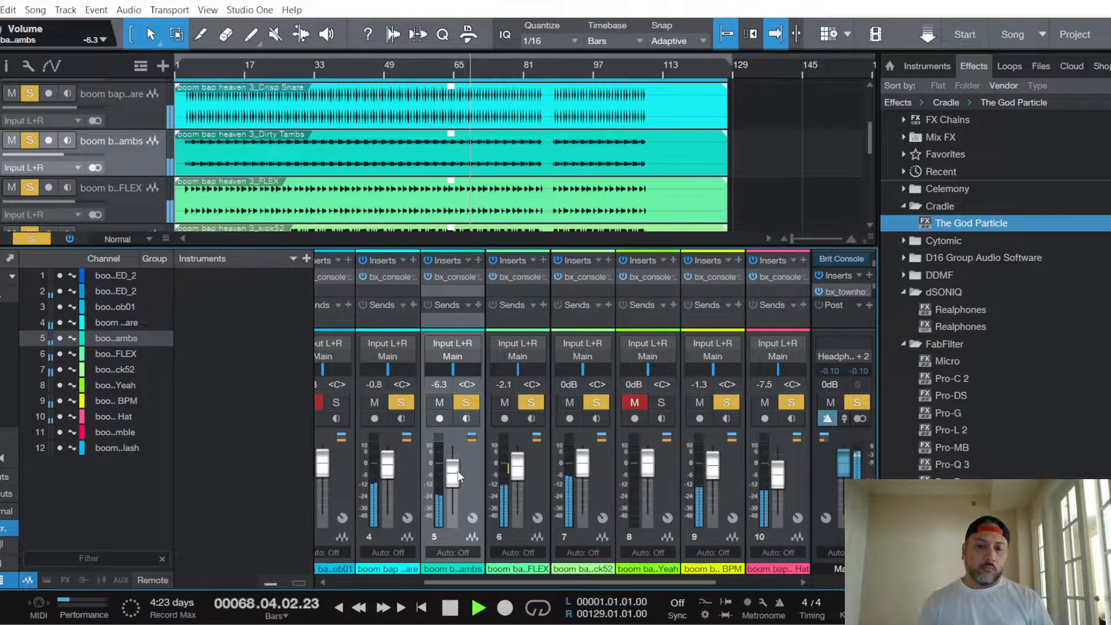
Step: Restart playback at the second Adventures In Paradise section, around bar 11, and unmute and solo that track
scroll(130, 168, "up", 3)
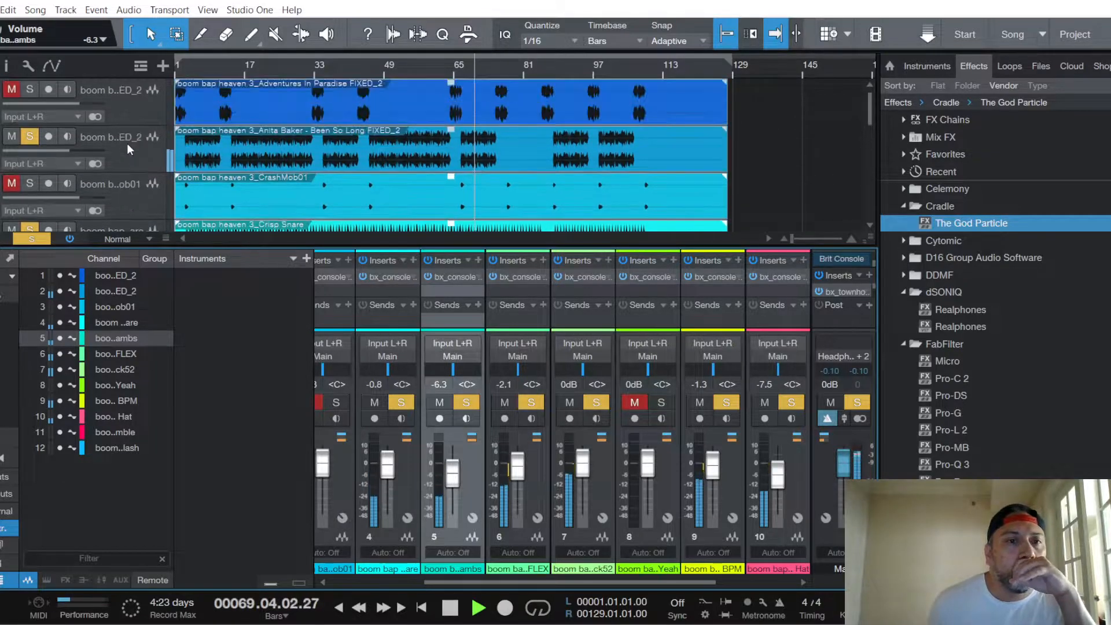
left_click(133, 113)
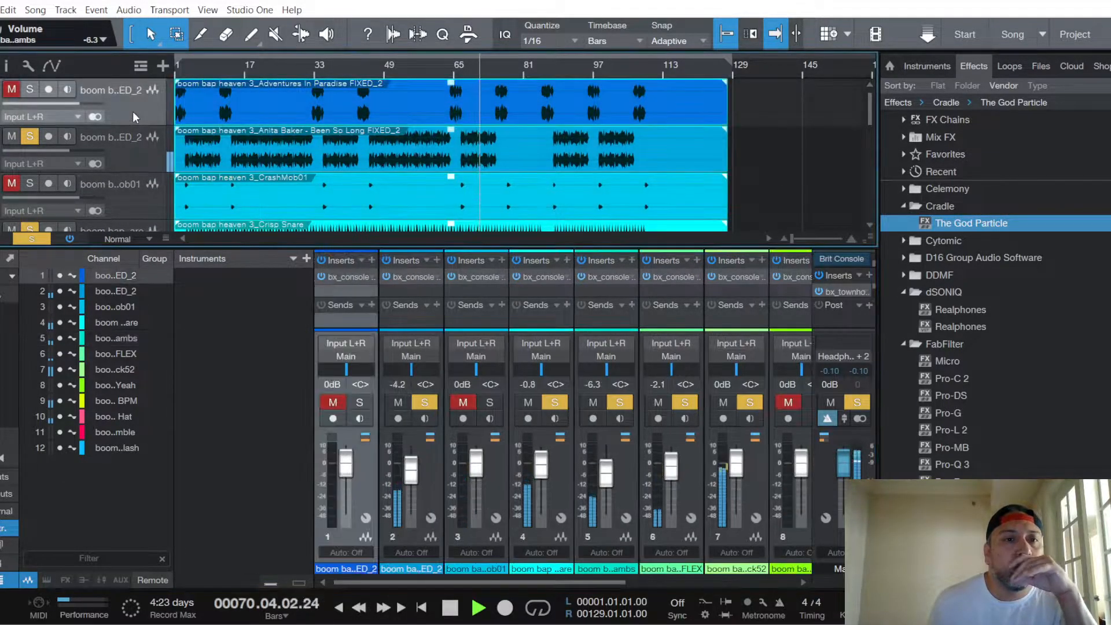
left_click(183, 65)
key("space")
left_click(221, 69)
left_click(215, 68)
key("space")
left_click(357, 403)
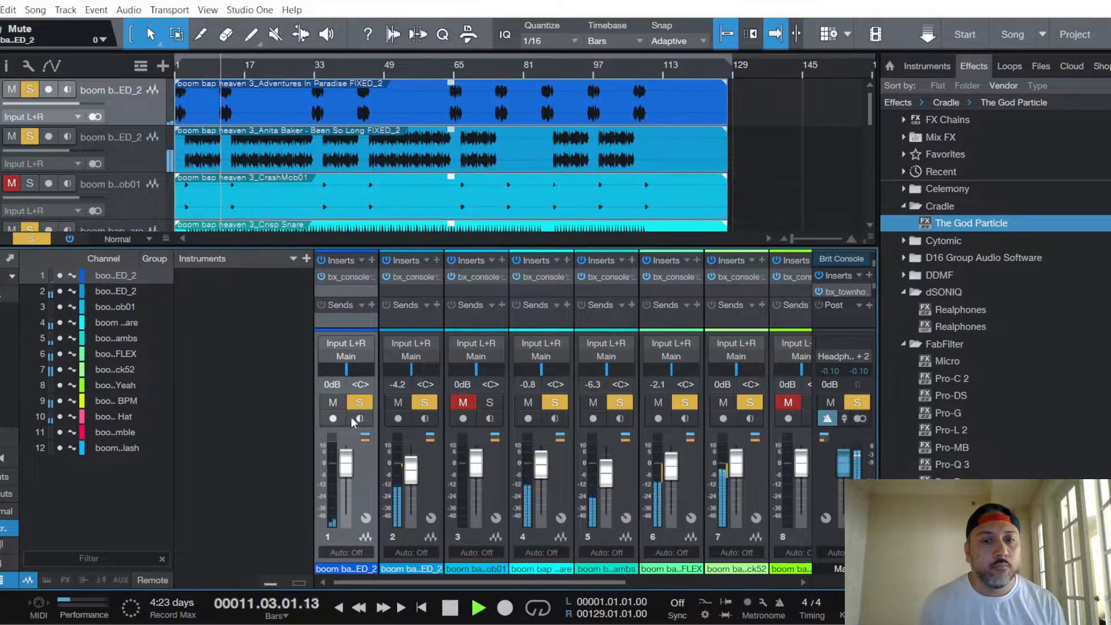
Step: In the Adventures In Paradise console strip, set a low compressor ratio and lower the threshold while replaying the section
left_click(345, 277)
mouse_move(218, 246)
mouse_move(288, 279)
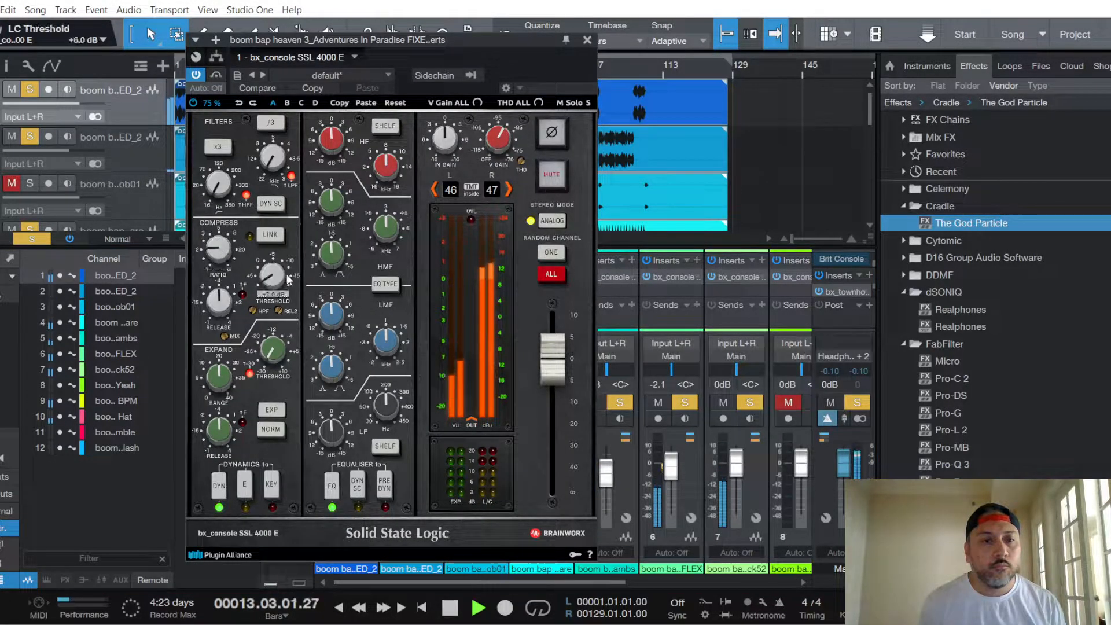
key("space")
key("space")
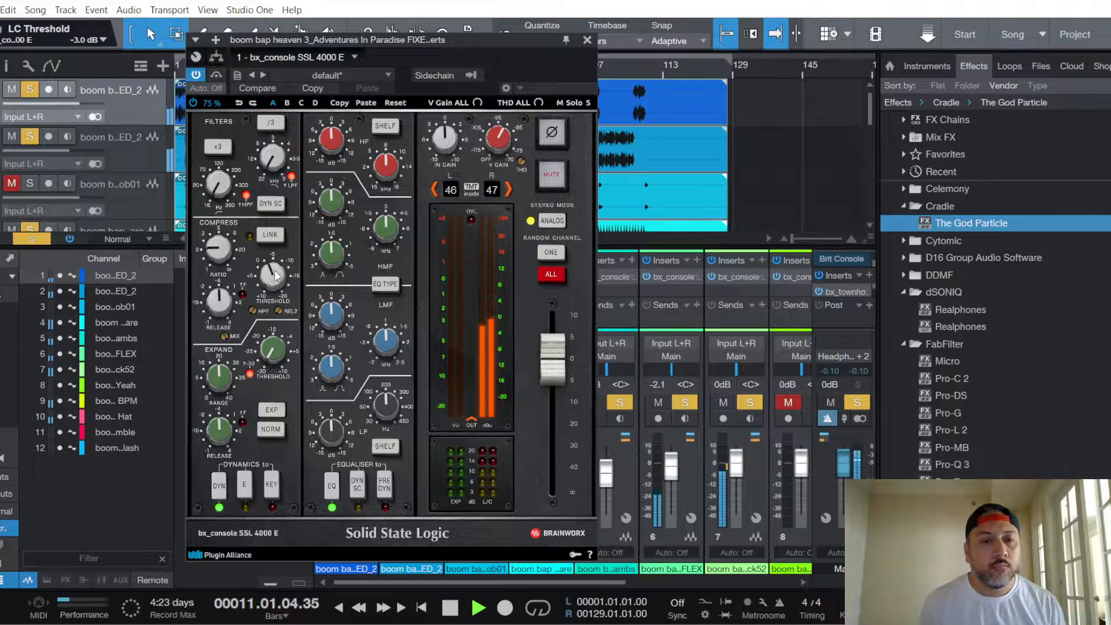
scroll(276, 275, "down", 2)
Step: Place the Adventures In Paradise EQ before the dynamics and set its high gain to +2.0 dB and low gain to +1.0 dB
left_click(386, 486)
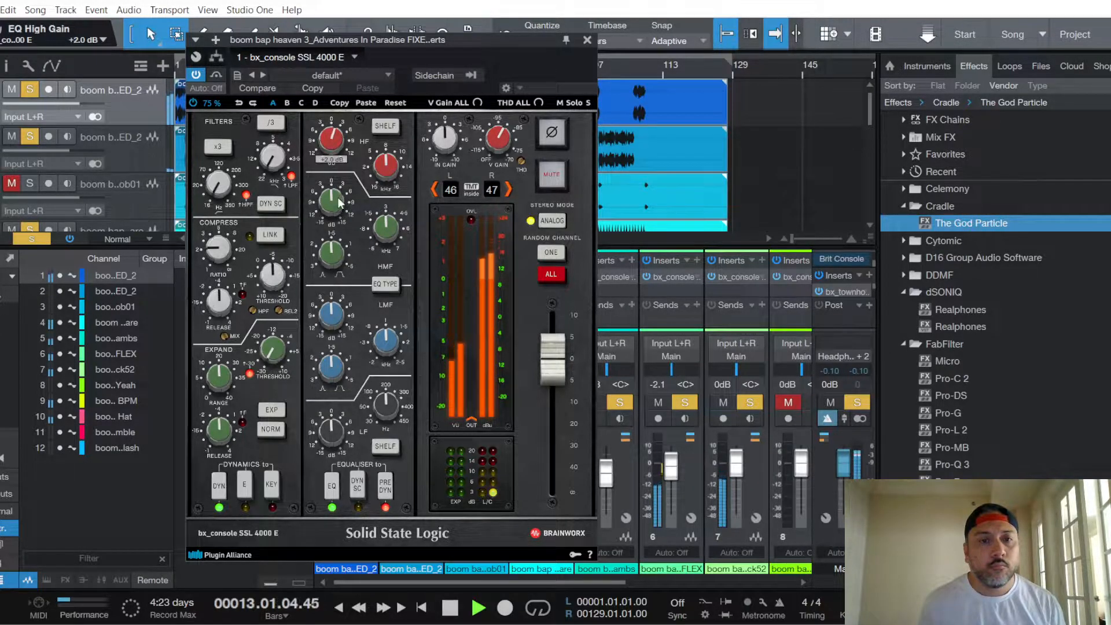
scroll(340, 204, "up", 1)
scroll(387, 408, "up", 1)
scroll(345, 428, "up", 2)
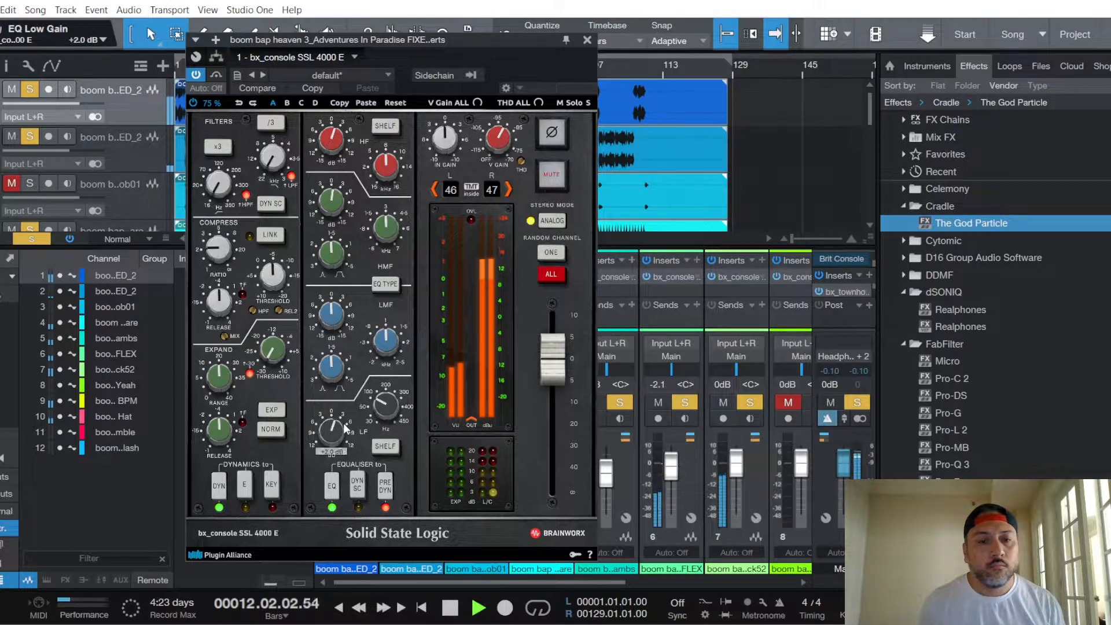
scroll(337, 315, "up", 1)
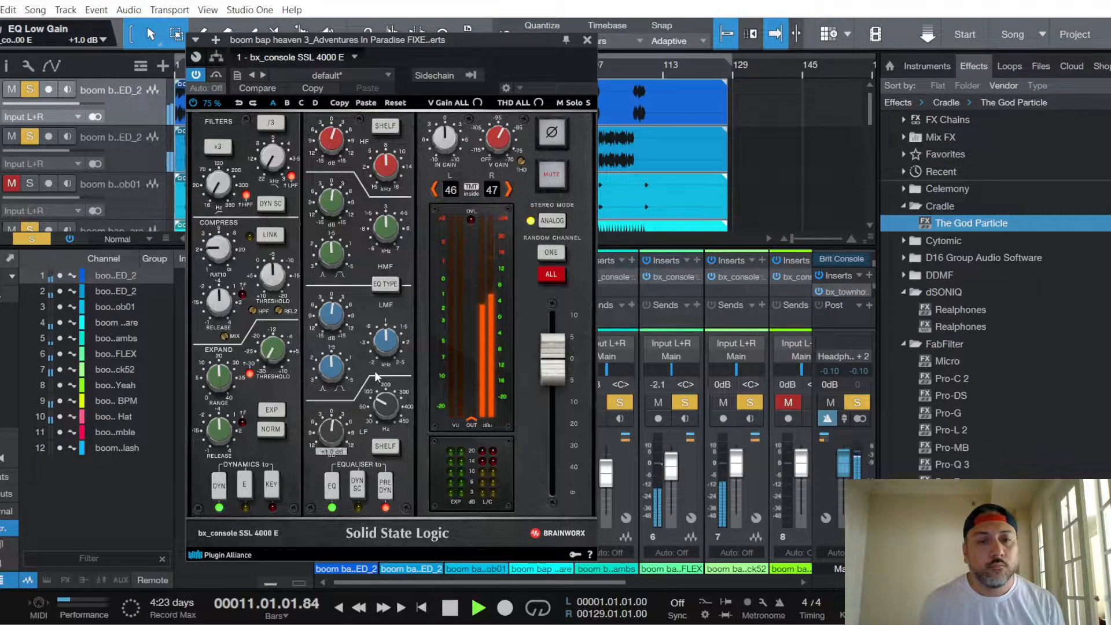
left_click(586, 41)
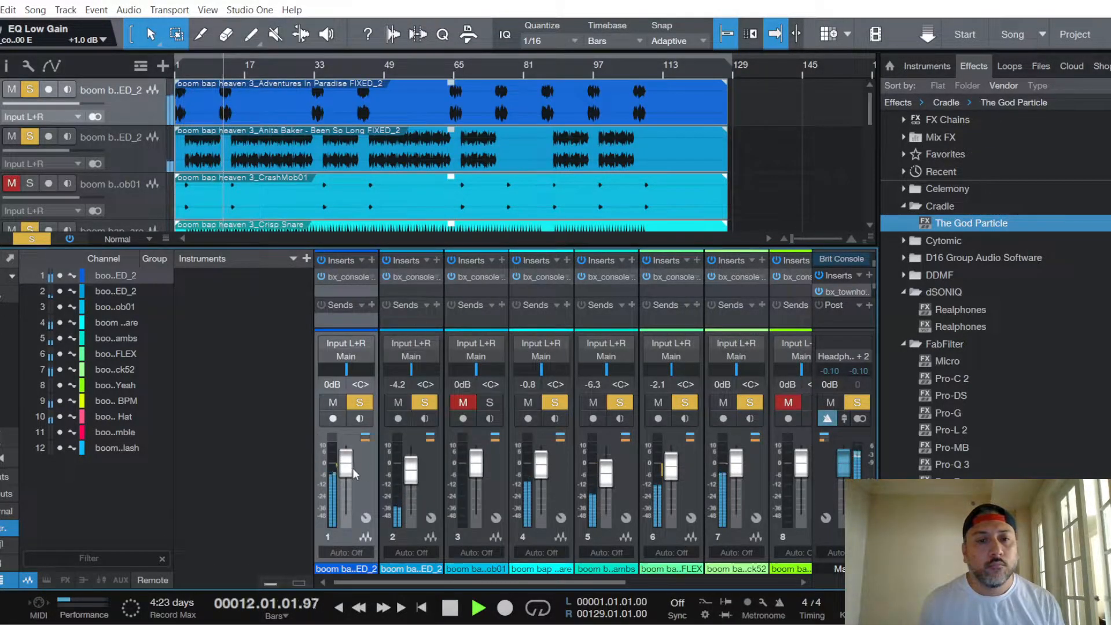
Step: Lower the Adventures In Paradise channel volume to -0.4 dB and save the song
scroll(347, 471, "down", 1)
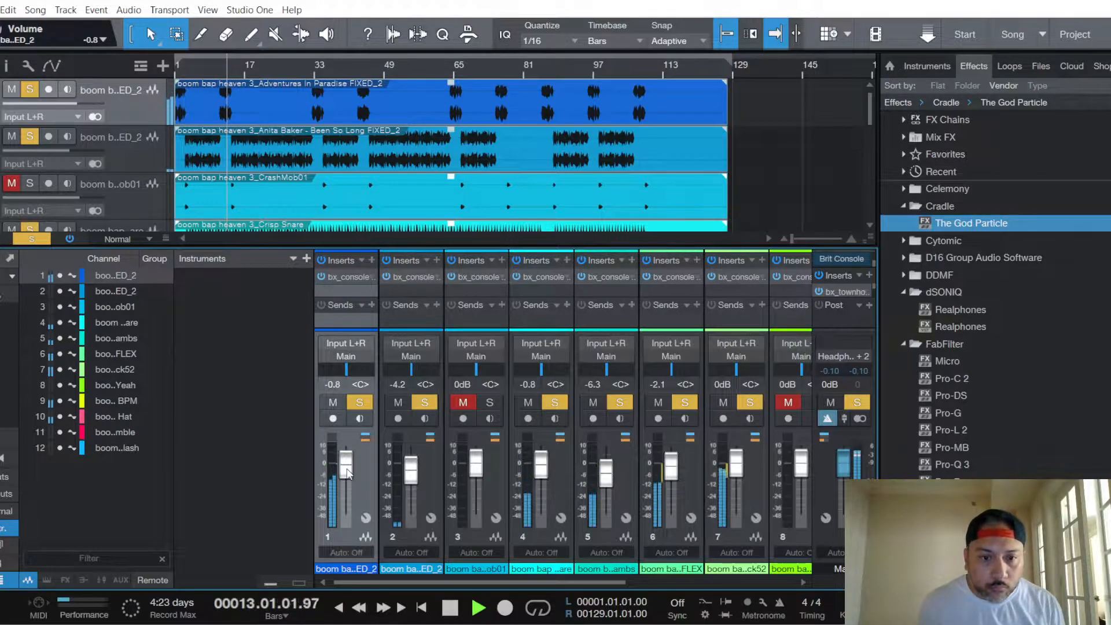
scroll(347, 471, "up", 1)
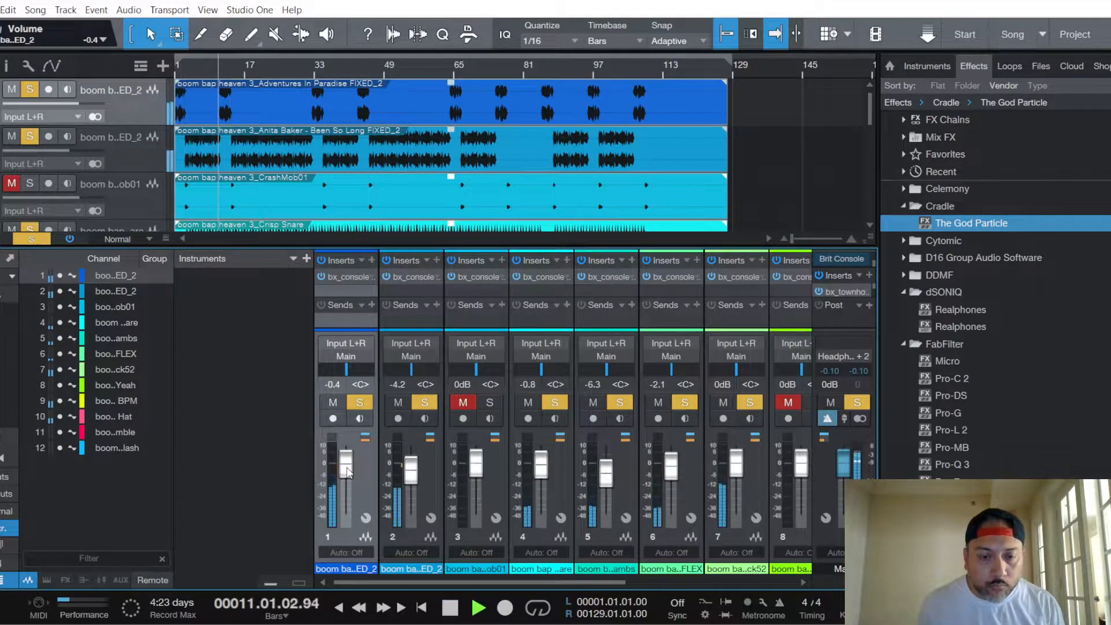
scroll(348, 471, "up", 1)
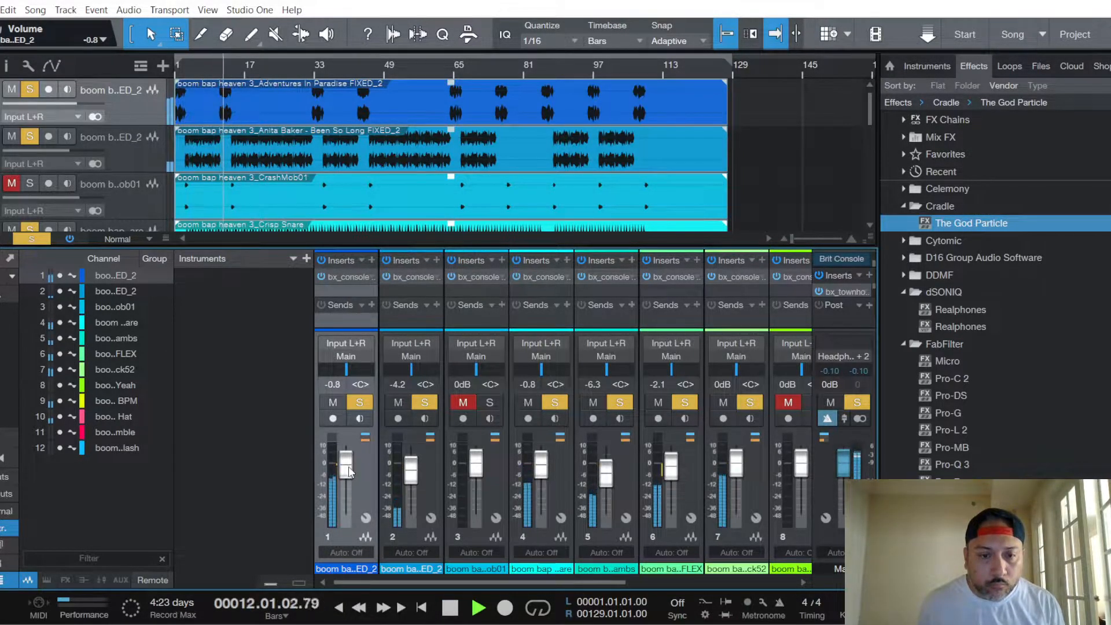
scroll(349, 472, "up", 1)
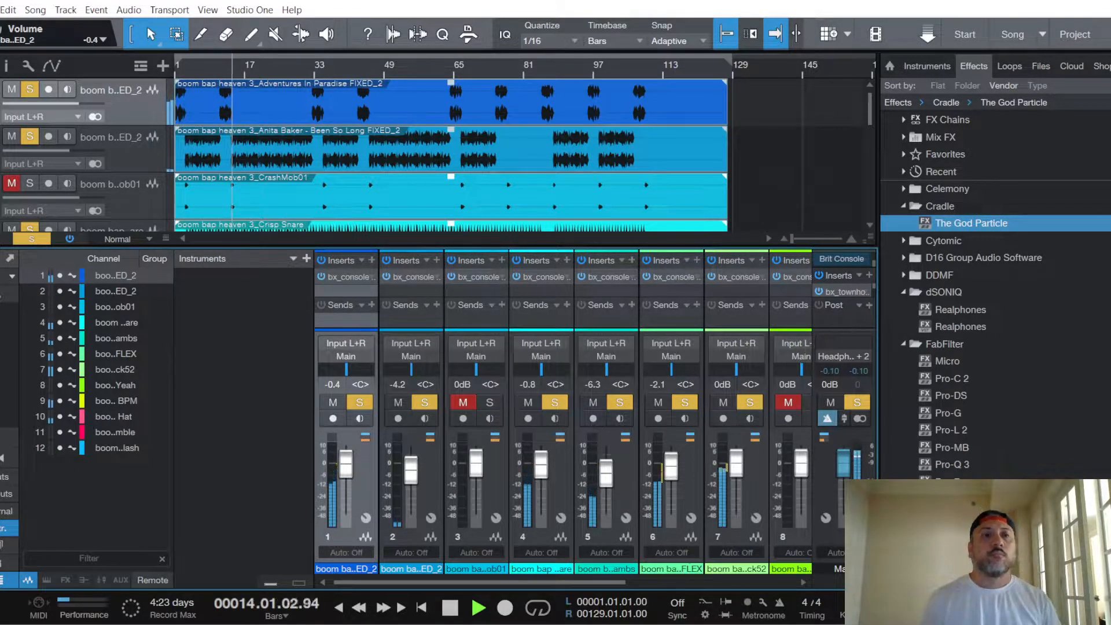
left_click(0, 10)
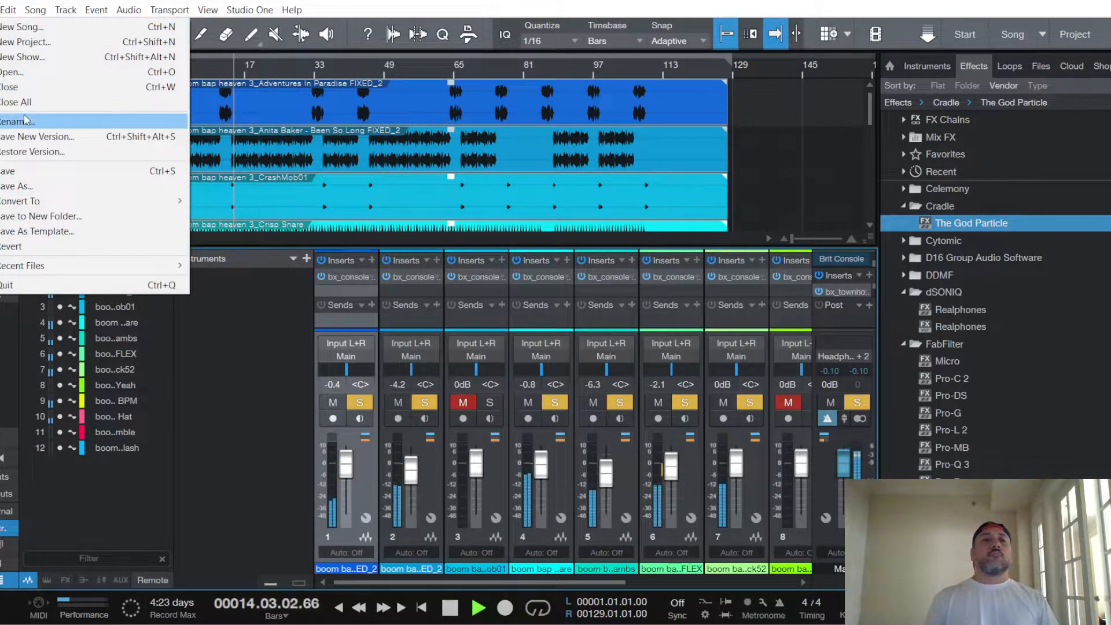
left_click(48, 171)
Step: Restart playback at the CrashMob01 hit around bar 14, and unmute and solo that track
scroll(134, 168, "down", 2)
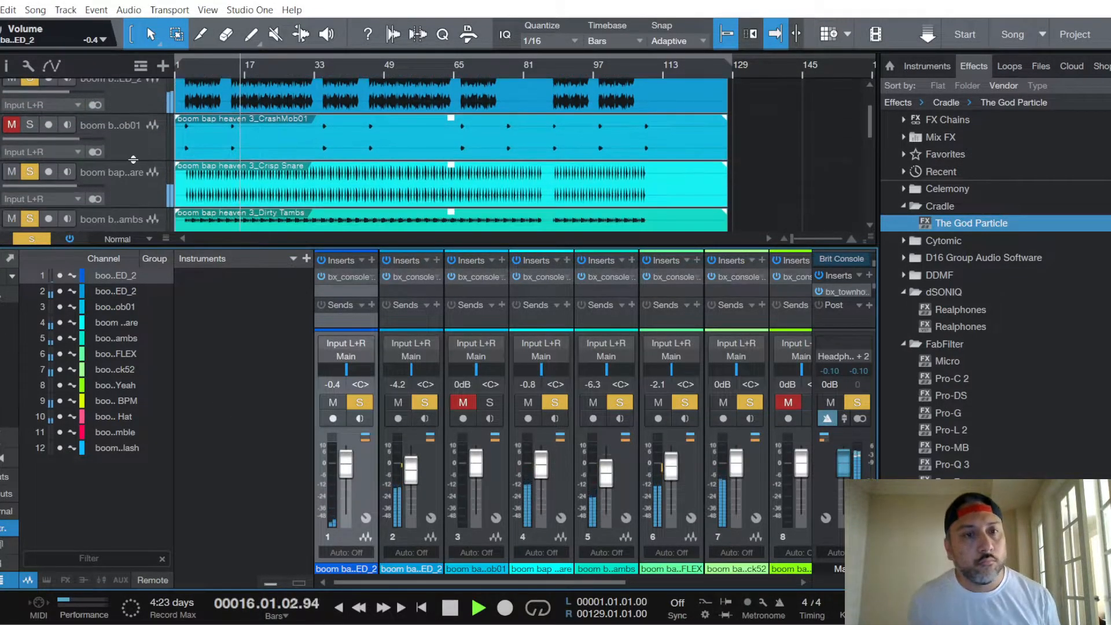
left_click(133, 159)
key("space")
key("space")
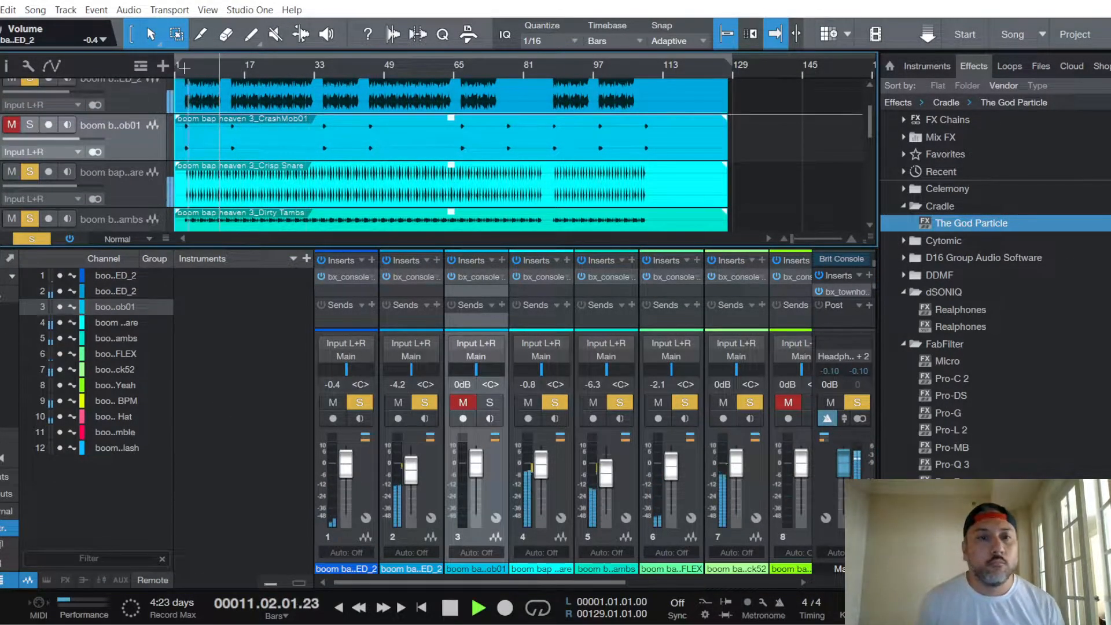
key("space")
left_click(231, 68)
key("space")
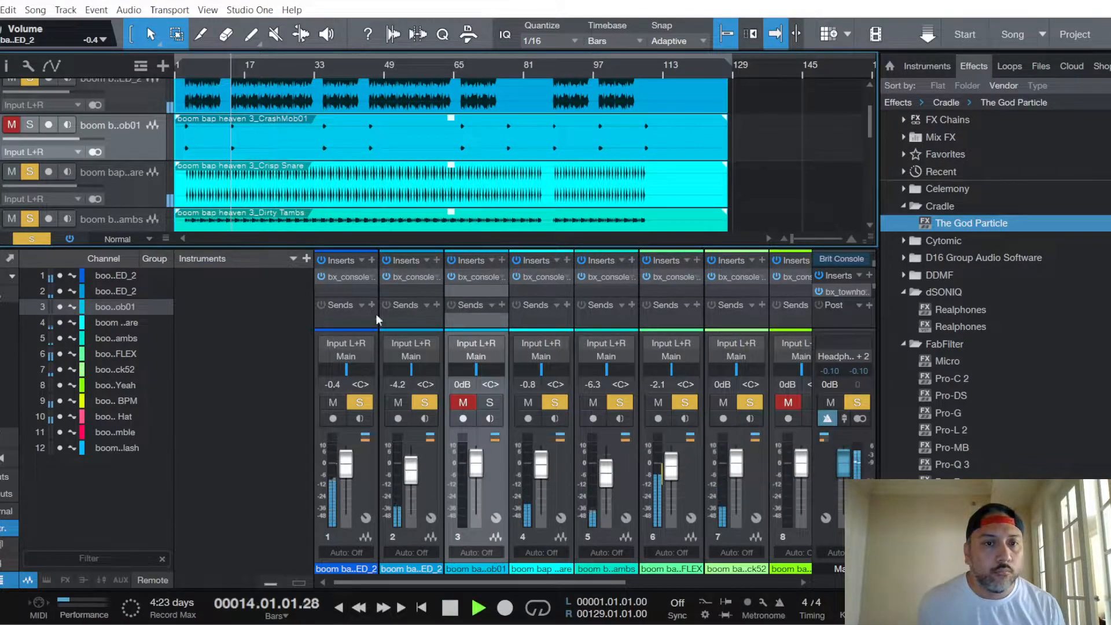
left_click(461, 404)
Step: In the CrashMob01 console strip, adjust the compressor release and set the threshold to -13.0 dB while replaying the crash
left_click(474, 276)
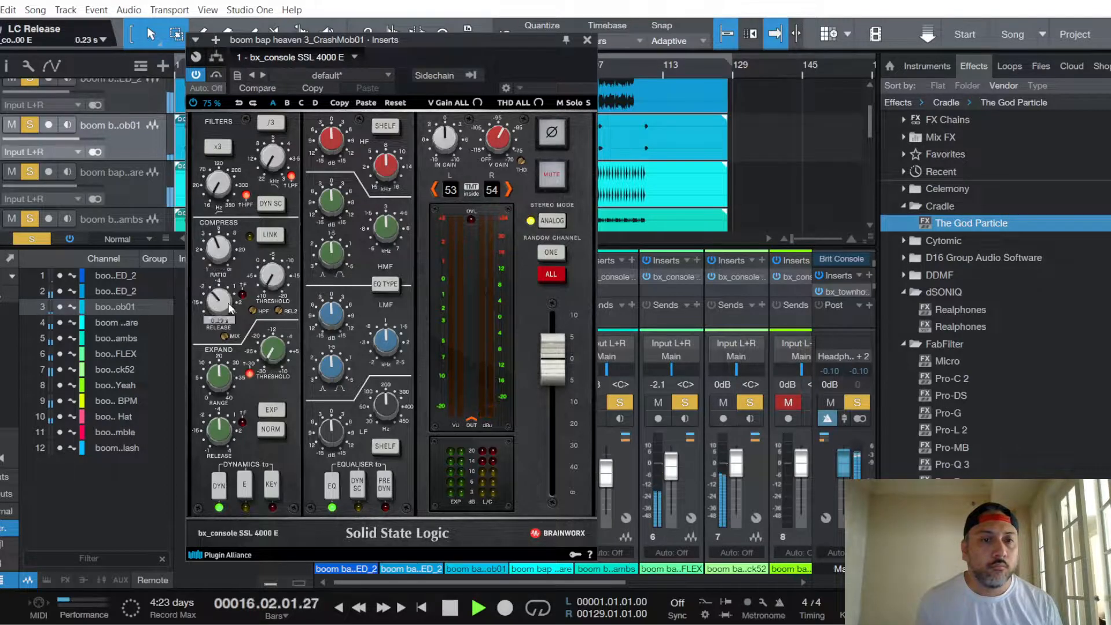
scroll(232, 308, "down", 3)
key("space")
key("space")
scroll(275, 285, "up", 7)
key("space")
key("space")
left_click_drag(275, 285, 285, 322)
key("space")
key("space")
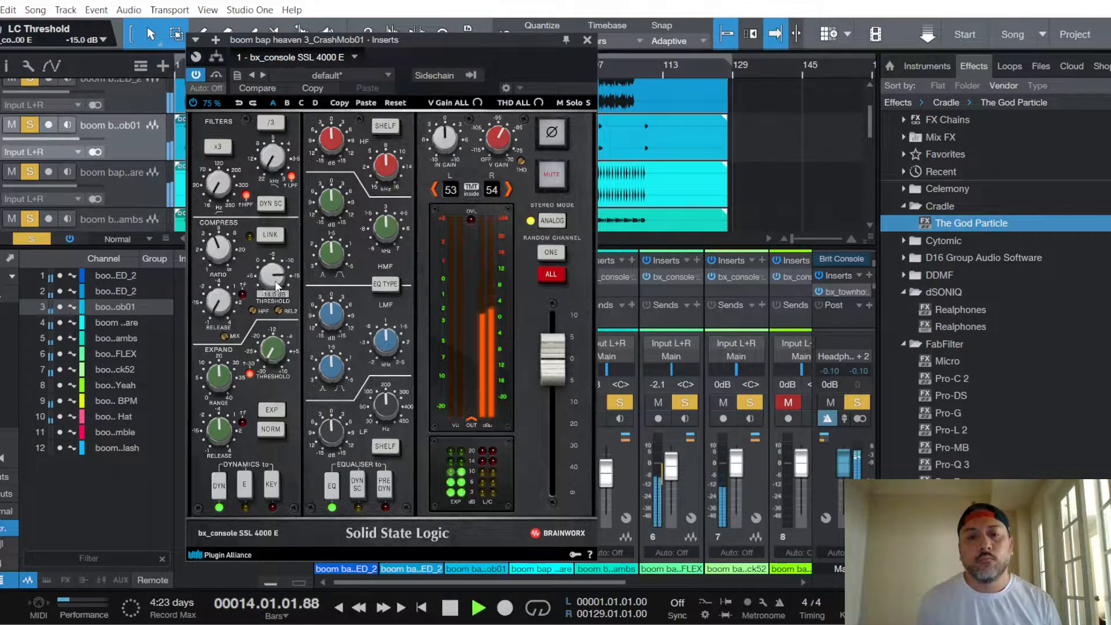
scroll(276, 285, "down", 2)
Step: Place the CrashMob01 EQ before the dynamics and set its high gain to -2.0 dB
key("space")
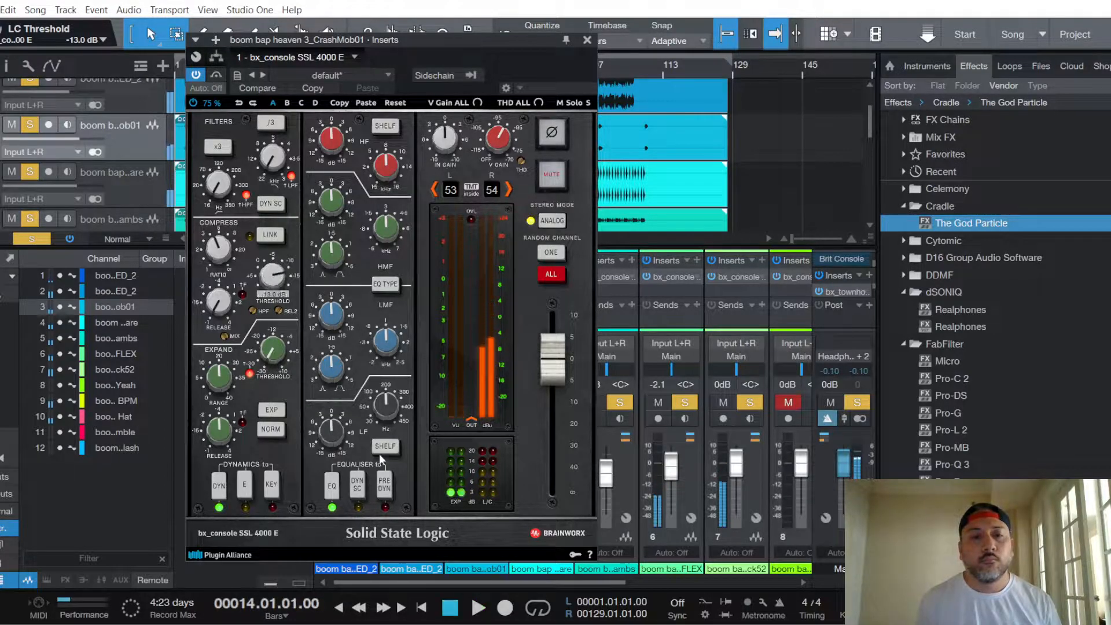
key("space")
left_click(390, 488)
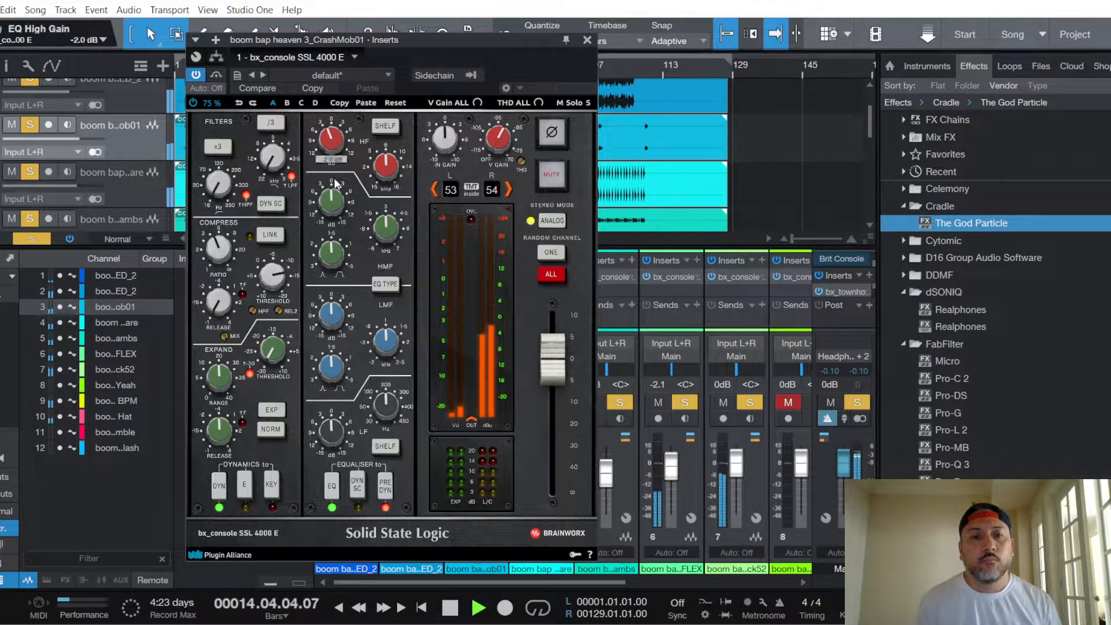
left_click(587, 40)
Step: Lower the CrashMob01 channel volume to -7.1 dB while repeatedly replaying the crash against the beat
key("space")
key("space")
scroll(447, 462, "right", 1)
key("space")
key("space")
left_click_drag(428, 469, 430, 483)
key("space")
key("space")
key("space")
key("space")
key("space")
key("space")
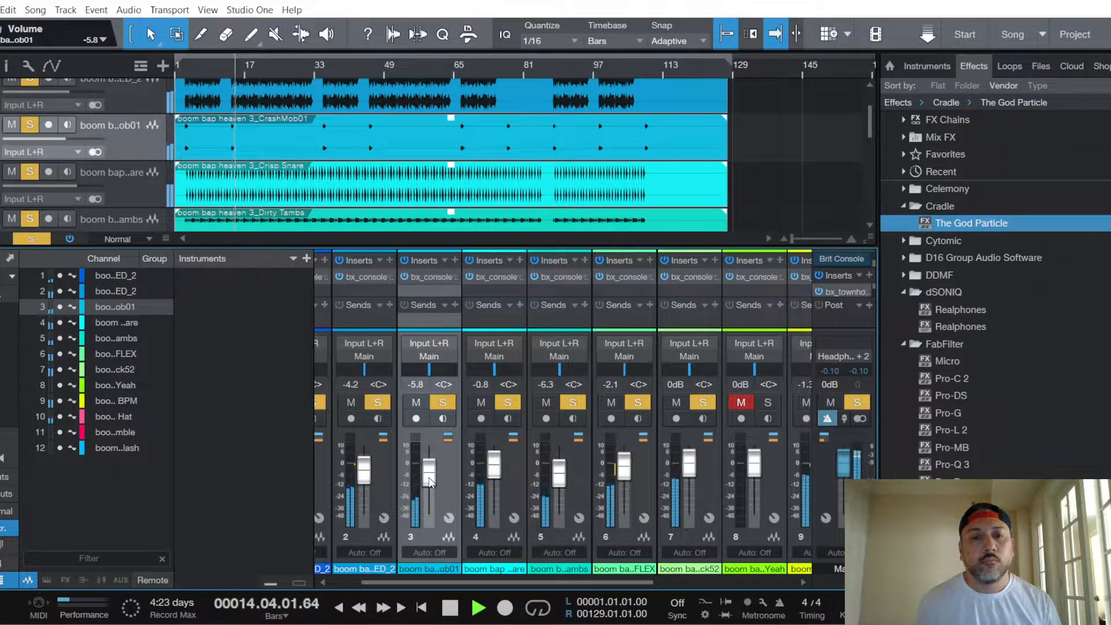
key("space")
left_click_drag(430, 475, 430, 478)
scroll(429, 474, "down", 2)
key("space")
key("space")
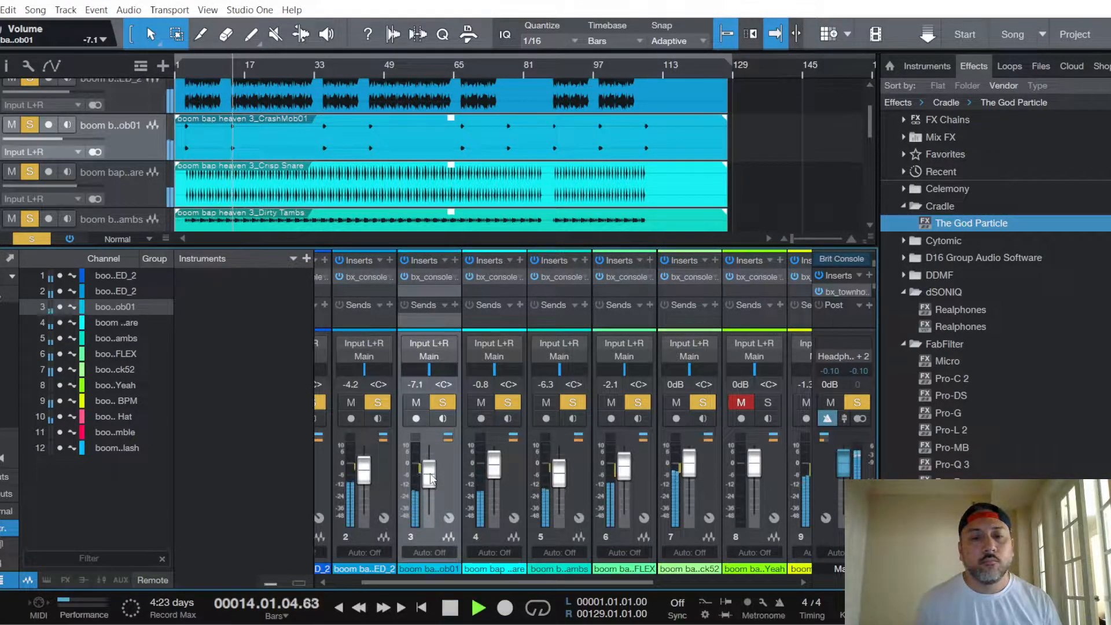
scroll(430, 475, "down", 1)
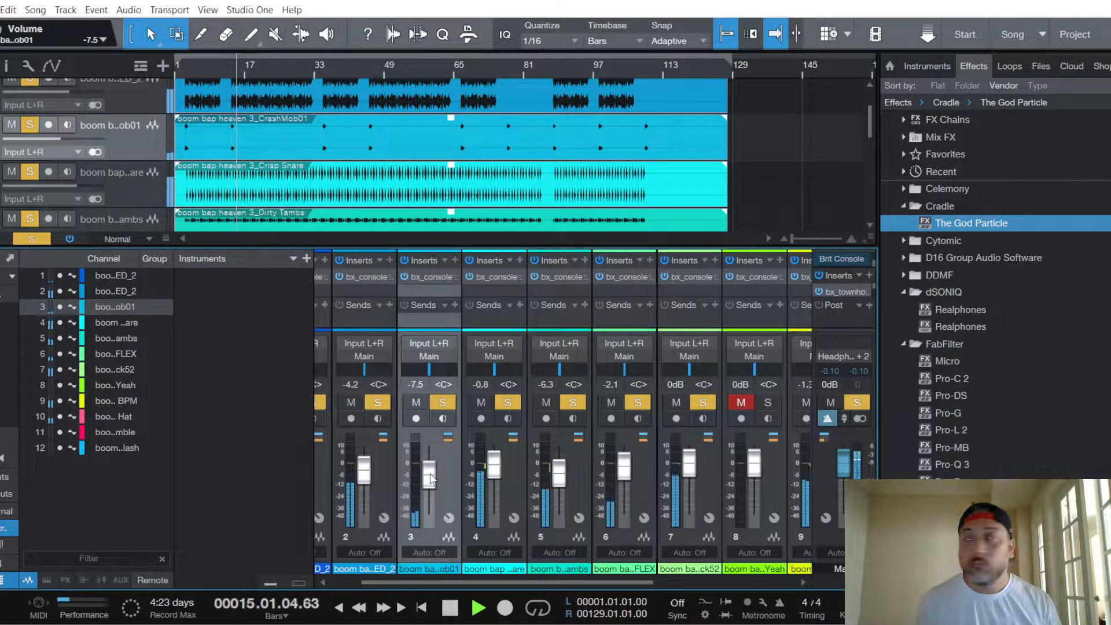
scroll(430, 475, "up", 1)
key("space")
key("space")
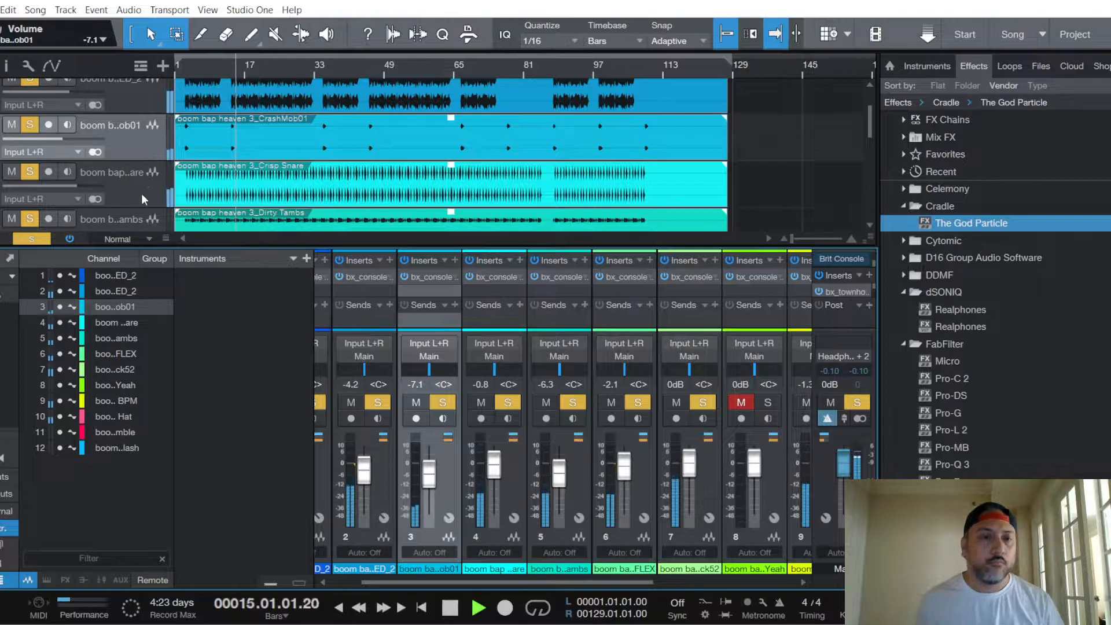
Step: Restart playback around bar 3 and unmute and solo the vybeNoiseSplash track
scroll(141, 200, "down", 3)
scroll(126, 148, "up", 5)
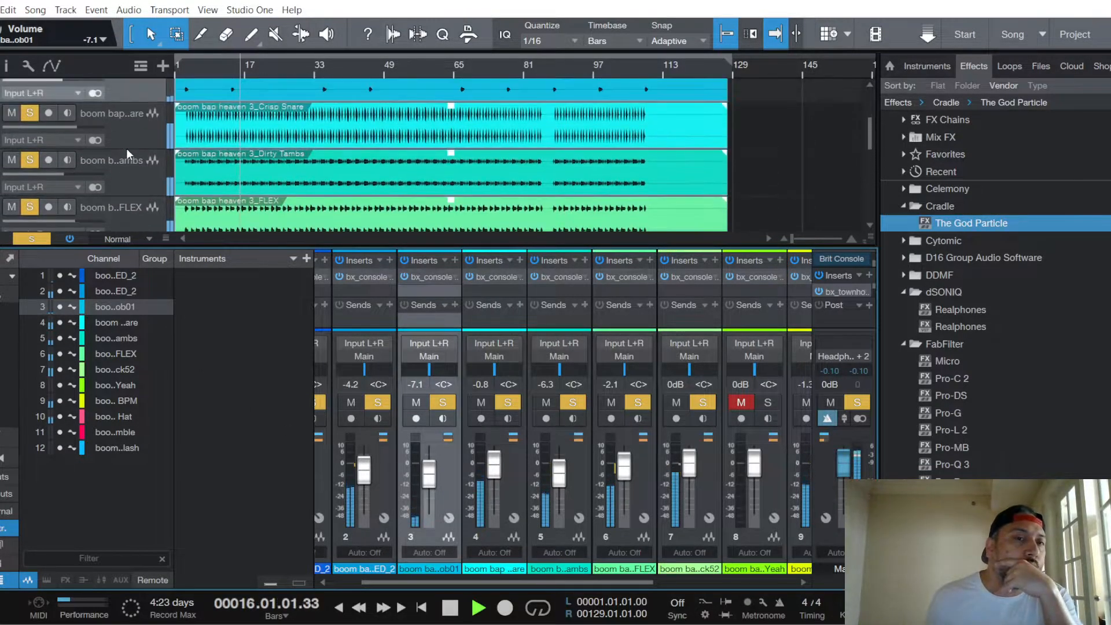
scroll(130, 160, "down", 6)
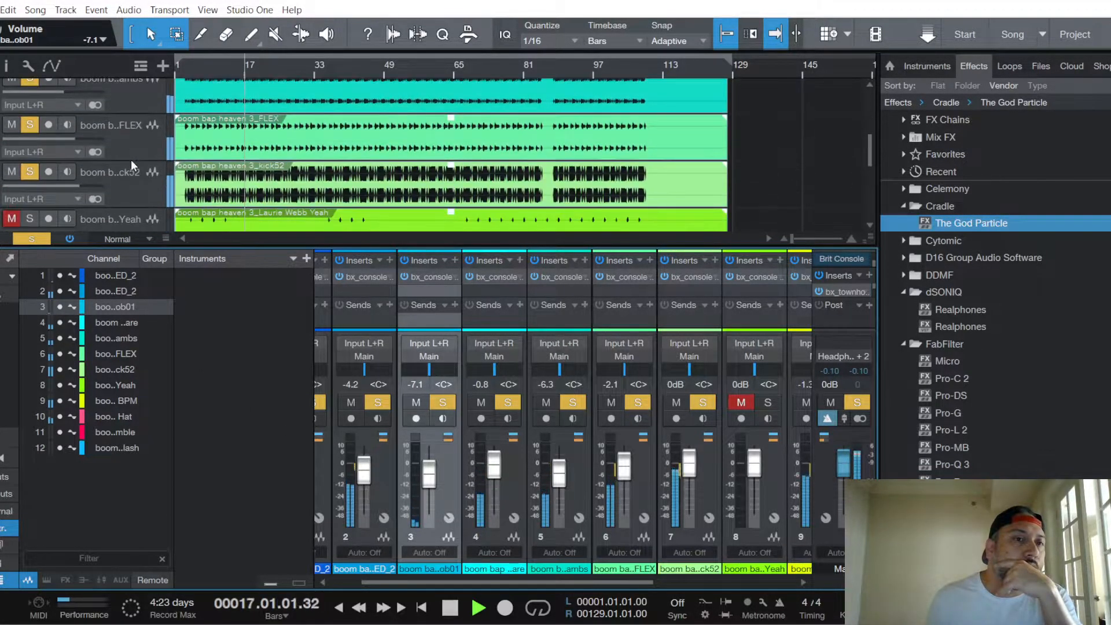
left_click(139, 140)
scroll(143, 188, "down", 2)
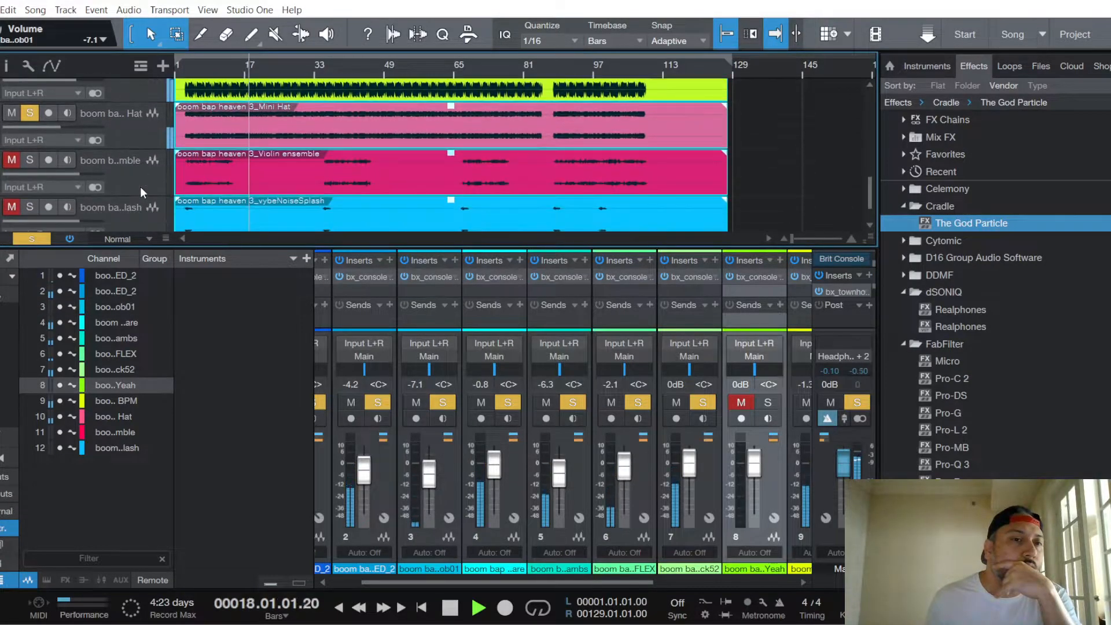
scroll(140, 188, "down", 1)
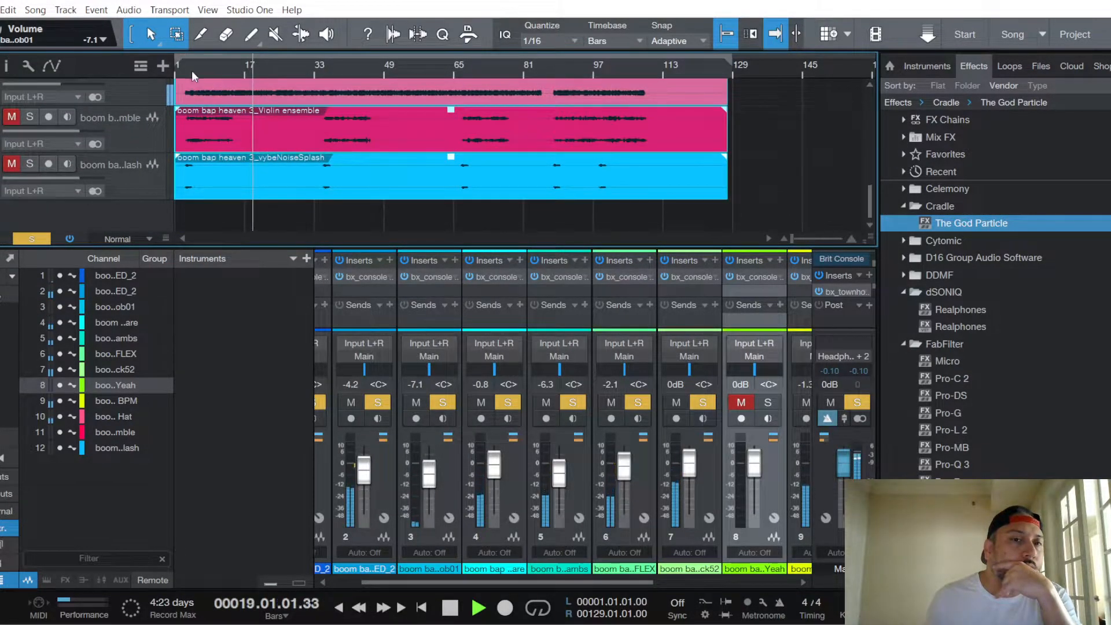
left_click(187, 67)
left_click(183, 68)
left_click(136, 180)
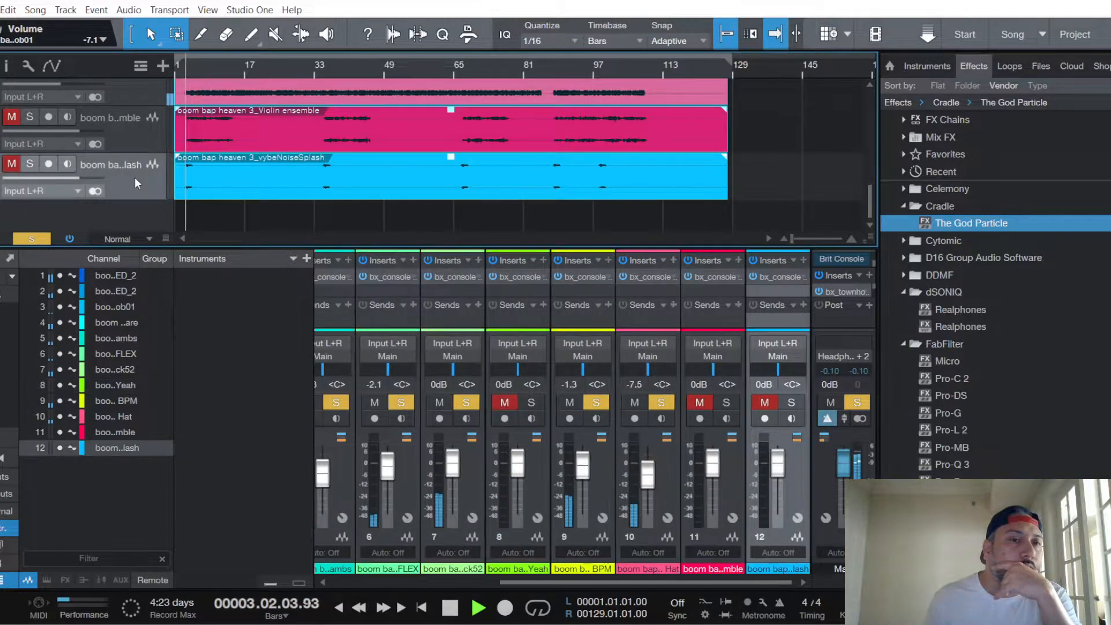
left_click(763, 403)
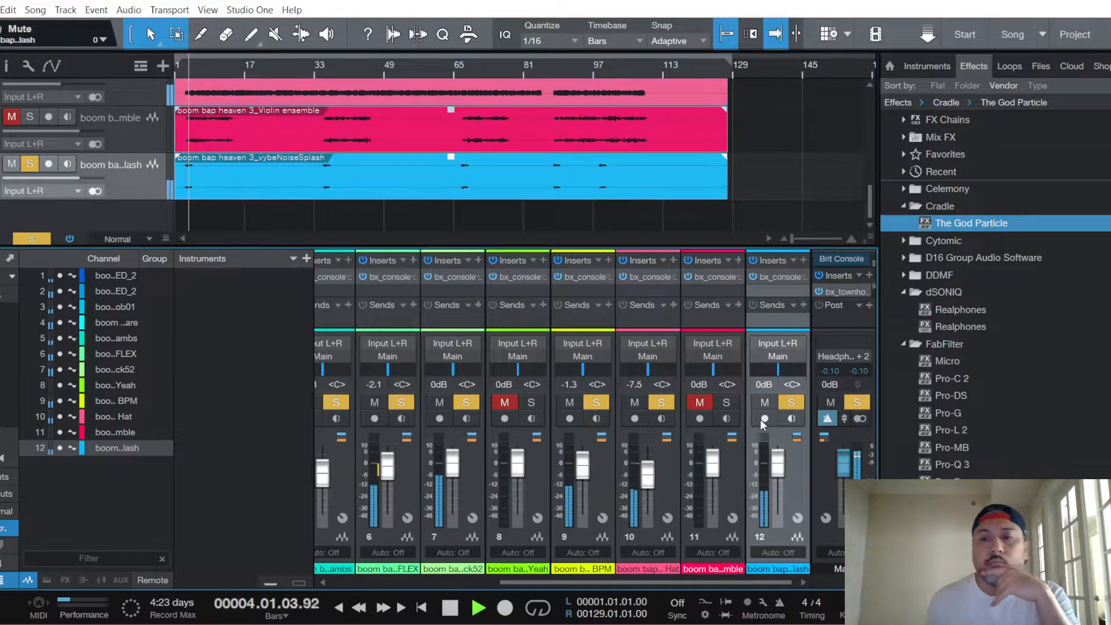
Step: In the vybeNoiseSplash console strip, lower the compressor ratio and set the threshold to -15.0 dB
left_click(778, 275)
left_click_drag(405, 302, 460, 287)
key("space")
key("space")
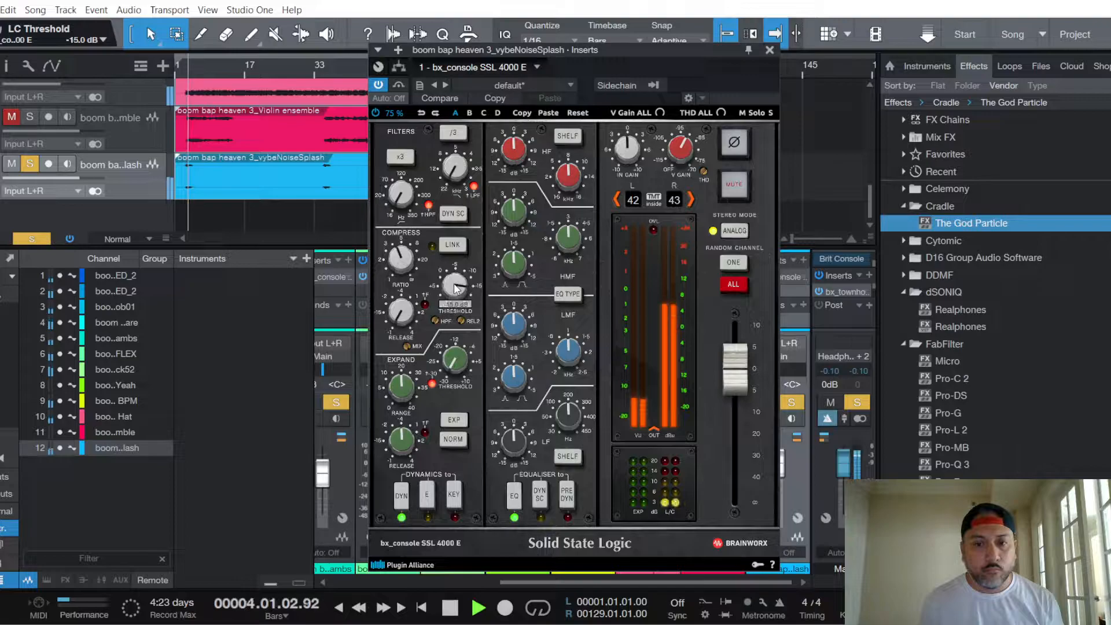
Step: Place the vybeNoiseSplash EQ before the dynamics and set its high gain to -3.0 dB and high mid gain to -2.0 dB
left_click(568, 495)
left_click_drag(516, 143, 511, 144)
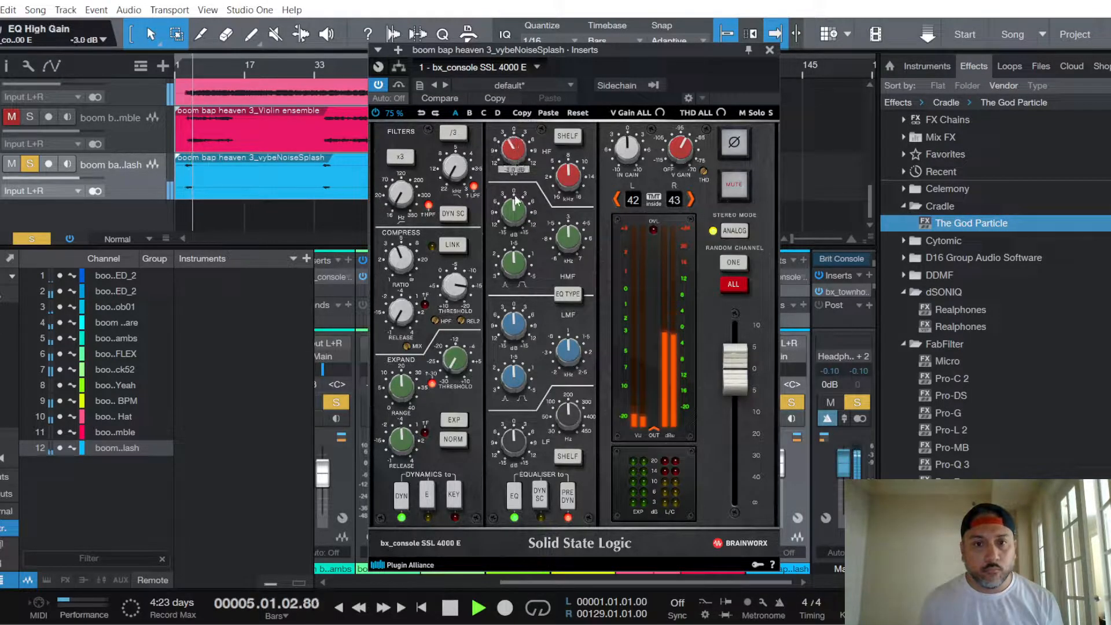
left_click_drag(515, 206, 512, 206)
left_click(769, 52)
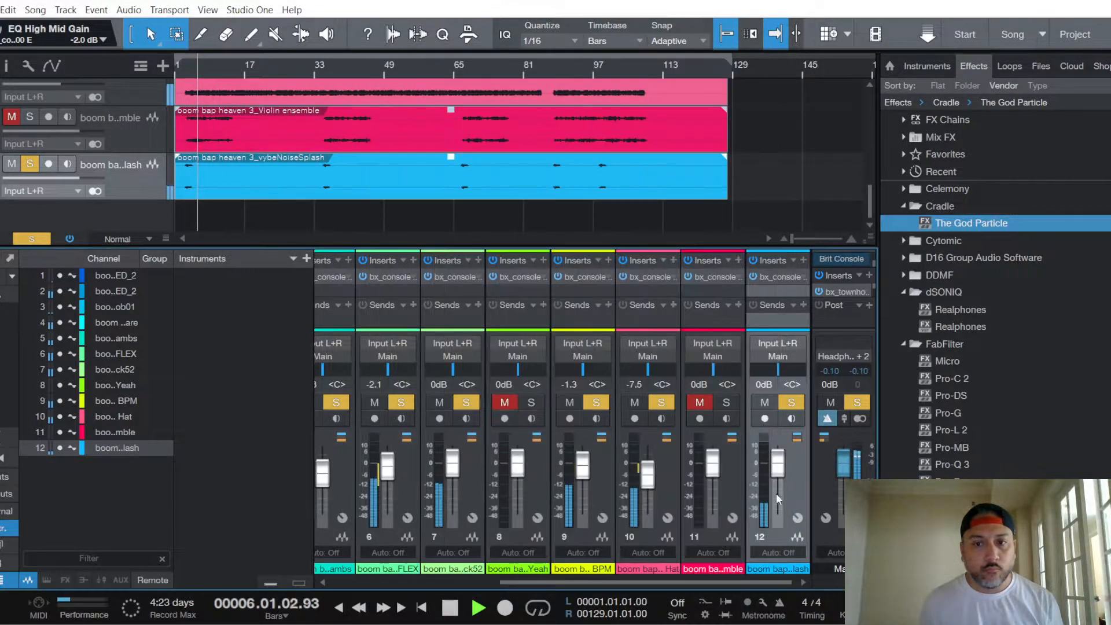
Step: Lower the vybeNoiseSplash channel volume to -6.7 dB while replaying the splash
scroll(778, 473, "down", 2)
key("space")
key("space")
scroll(780, 480, "up", 1)
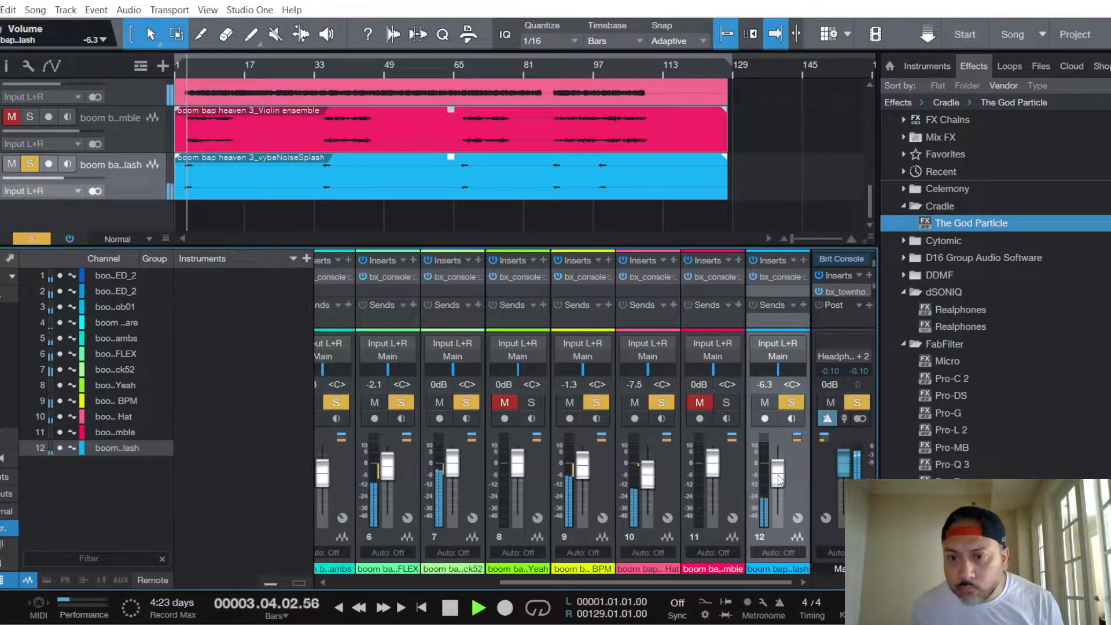
scroll(779, 479, "down", 1)
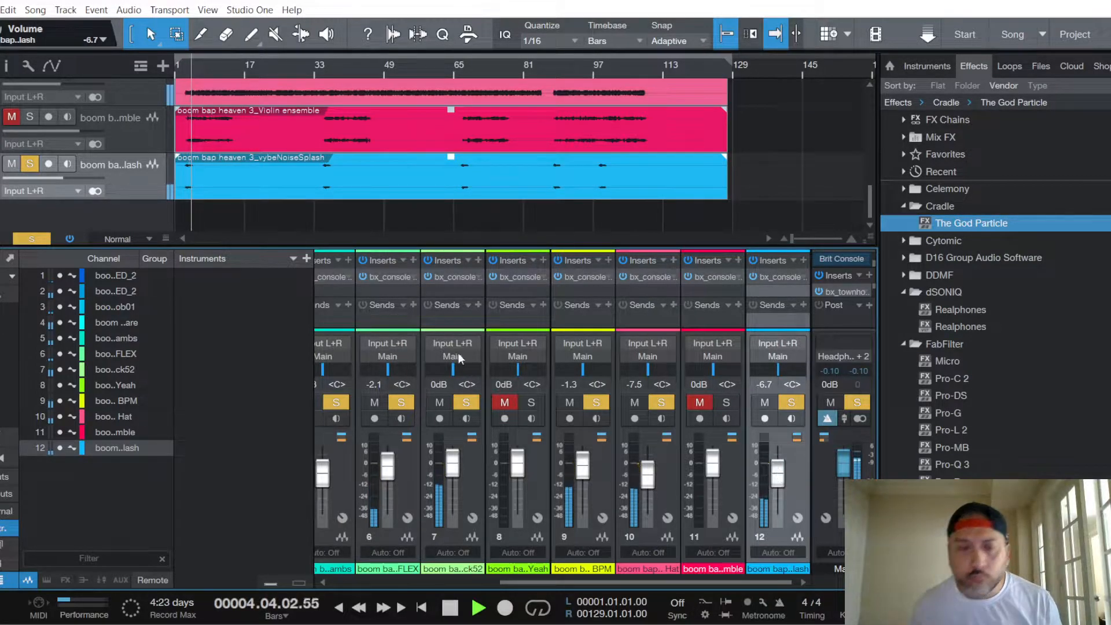
Step: Unmute and solo the Violin ensemble track and lower its channel volume to -5.0 dB
left_click(151, 137)
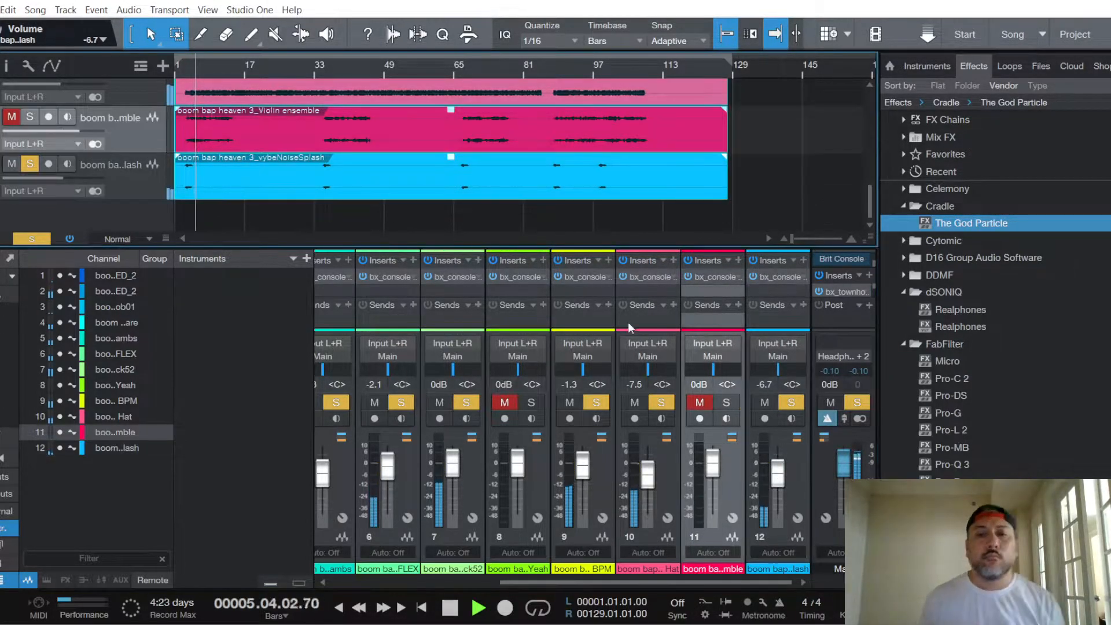
left_click(701, 404)
left_click_drag(714, 467, 715, 473)
Step: In the Violin ensemble console strip, set a low compressor ratio and lower the threshold
left_click(721, 275)
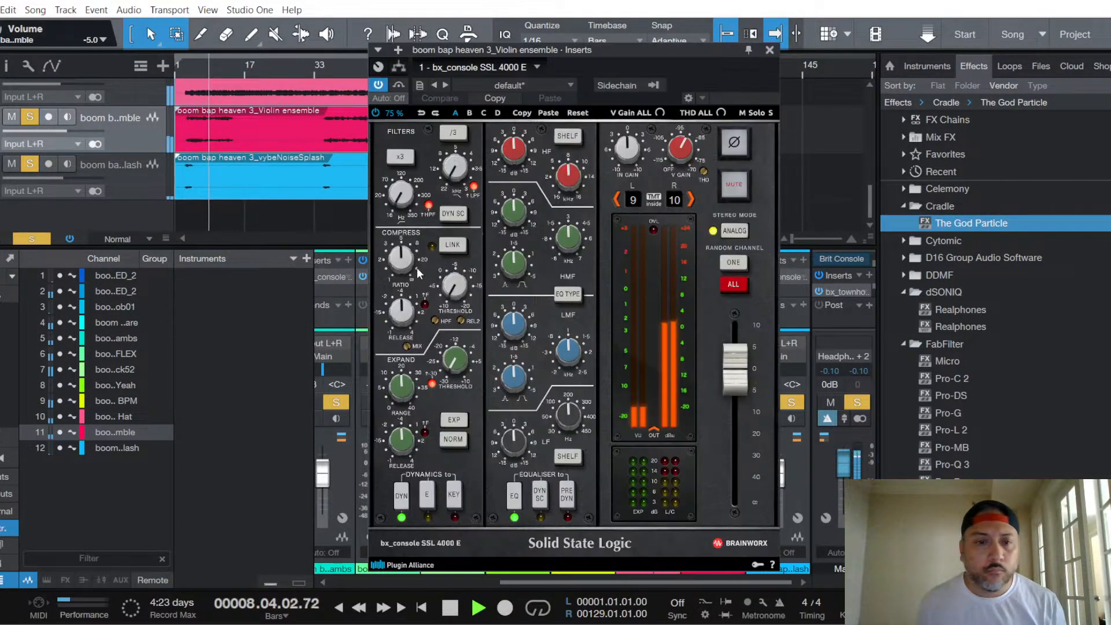
left_click_drag(400, 260, 400, 251)
left_click_drag(457, 287, 457, 286)
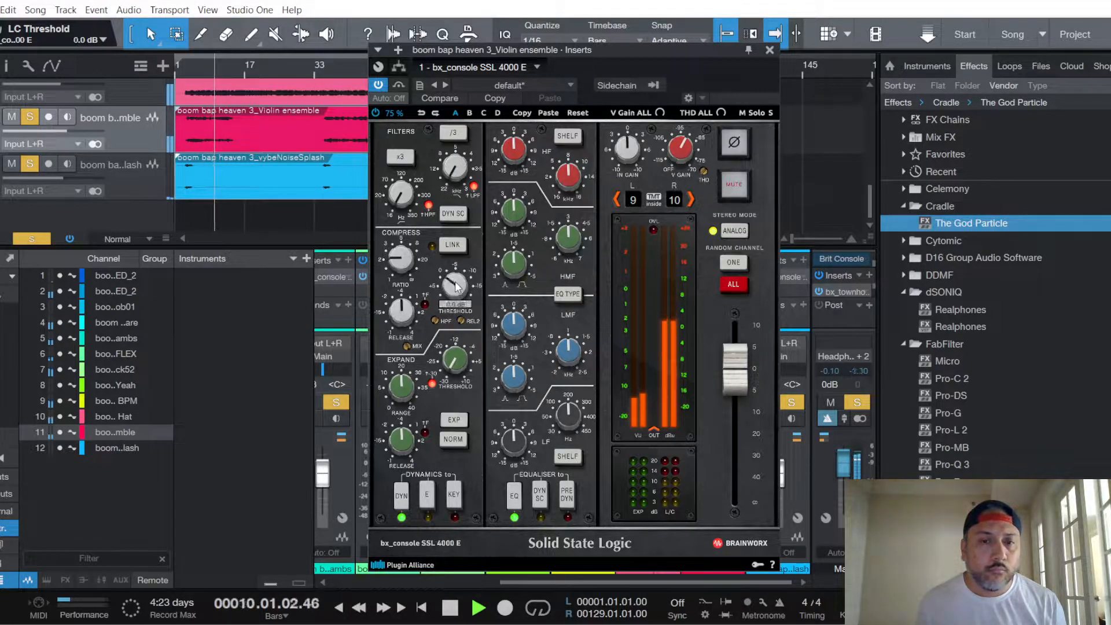
Step: Place the Violin ensemble EQ before the dynamics and set high gain to +4.0 dB, high mid gain to +1.0 dB and low gain to -4.0 dB
left_click(567, 495)
left_click_drag(517, 151, 520, 148)
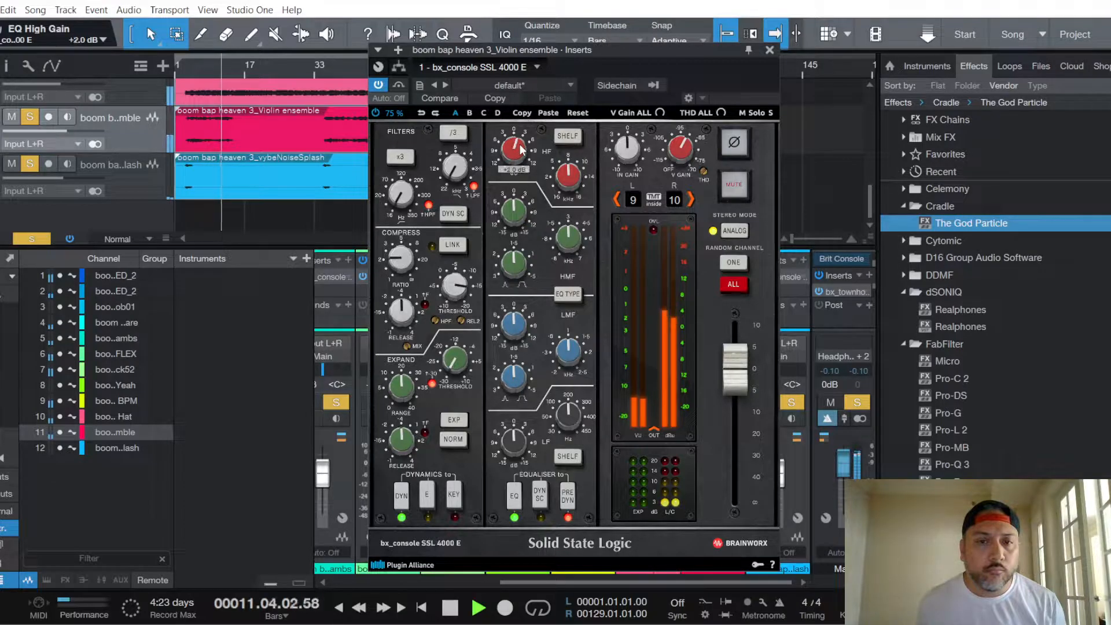
left_click_drag(516, 218, 516, 218)
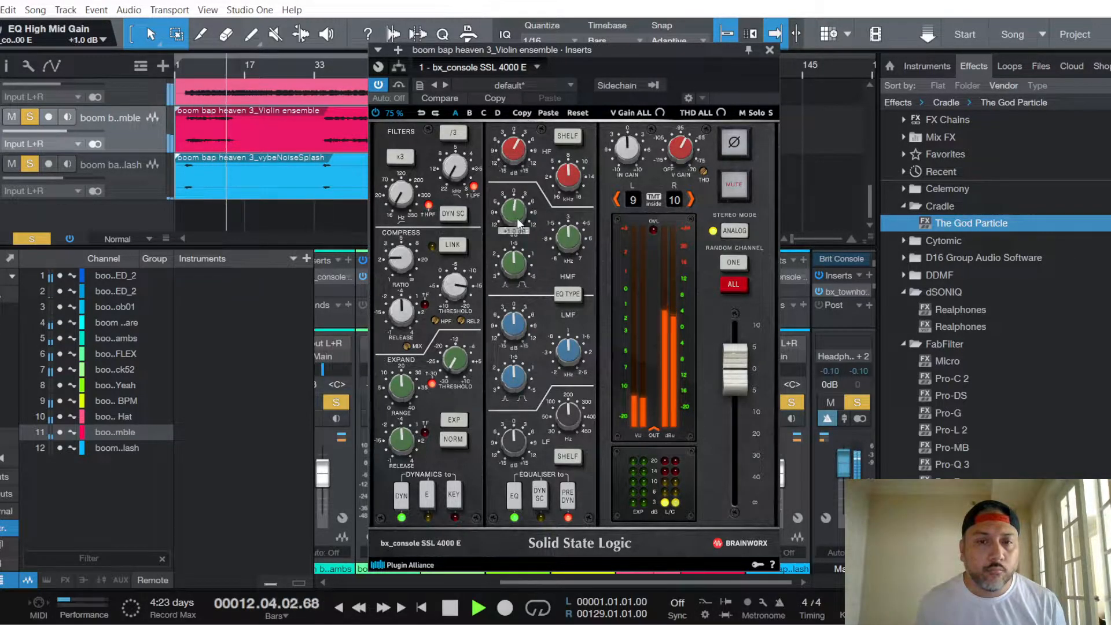
scroll(516, 151, "up", 1)
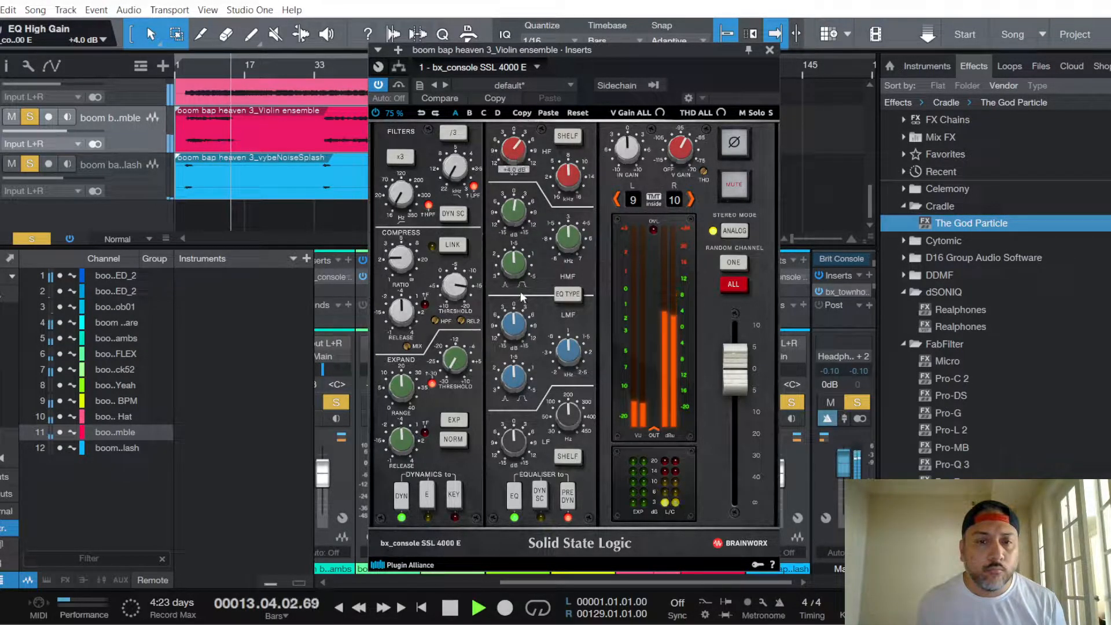
mouse_move(512, 438)
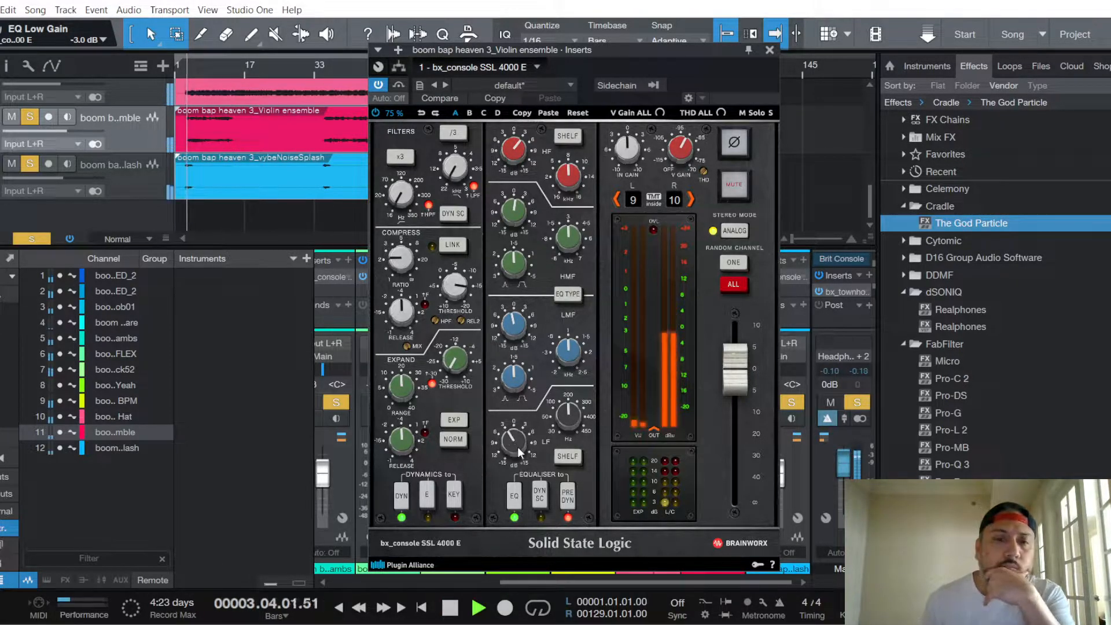
scroll(516, 443, "down", 1)
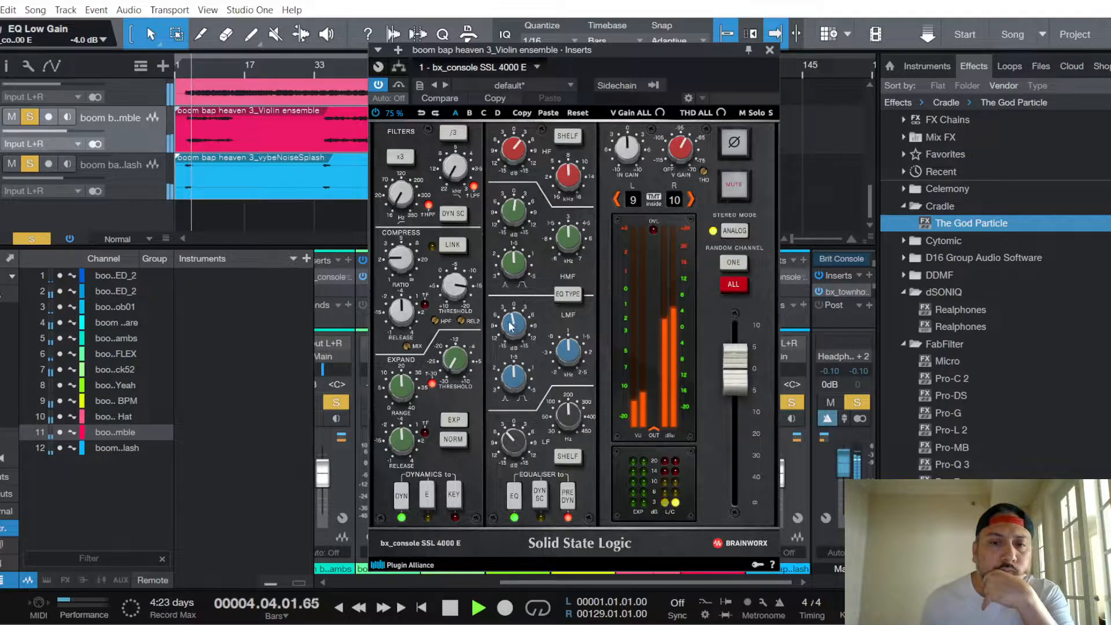
Step: Set the low mid gain of the Violin ensemble EQ to -1.0 dB, keep low gain at -4.0 dB, and close the console strip
mouse_move(512, 327)
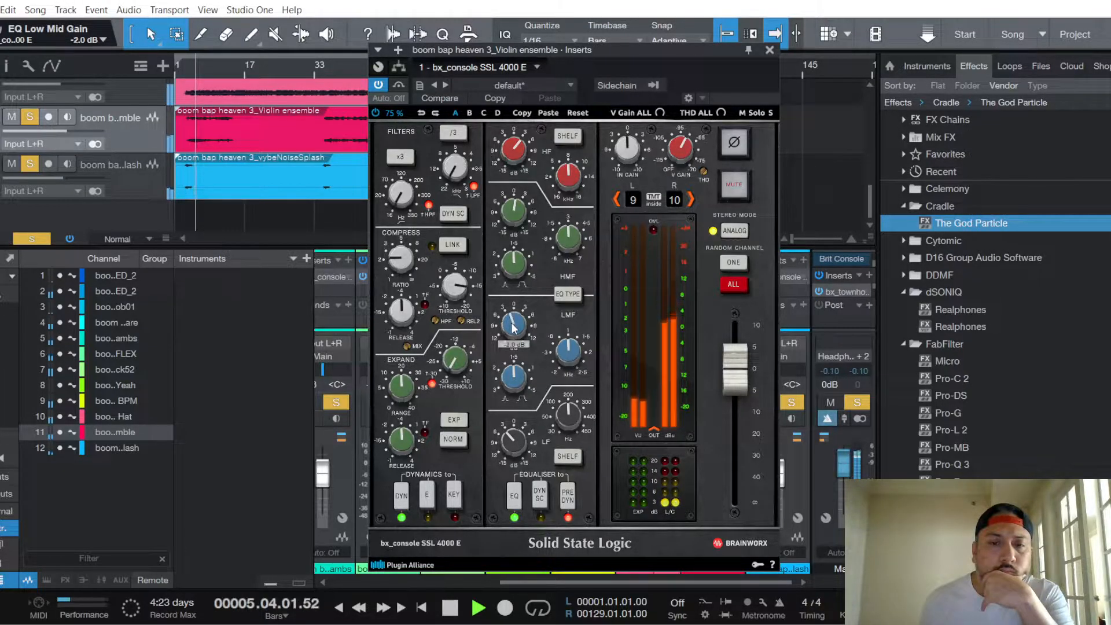
scroll(512, 328, "up", 2)
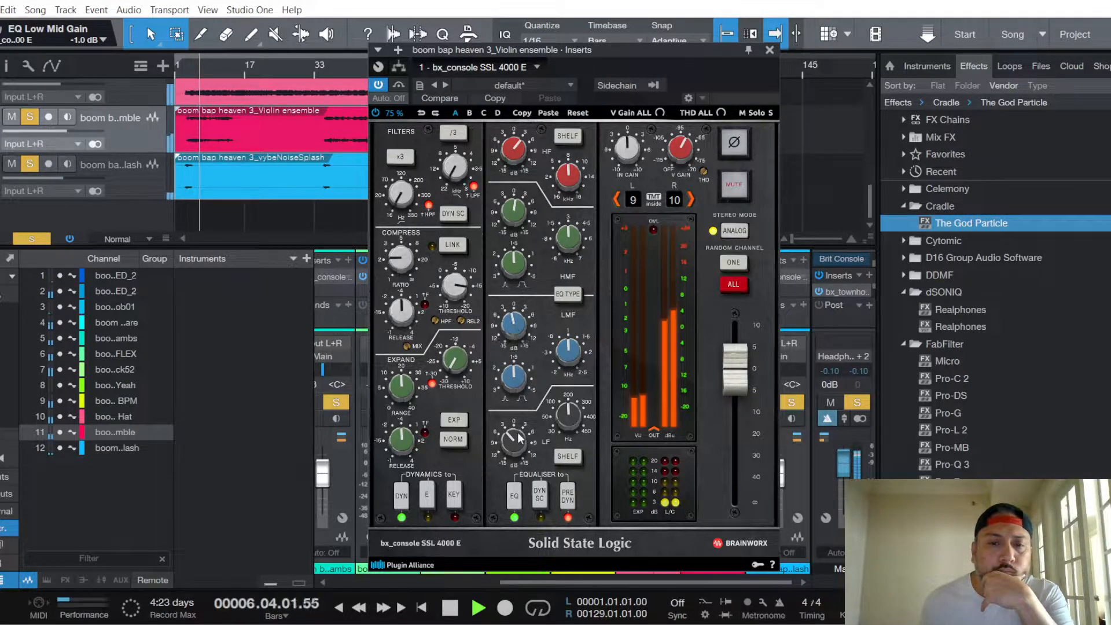
scroll(516, 443, "down", 4)
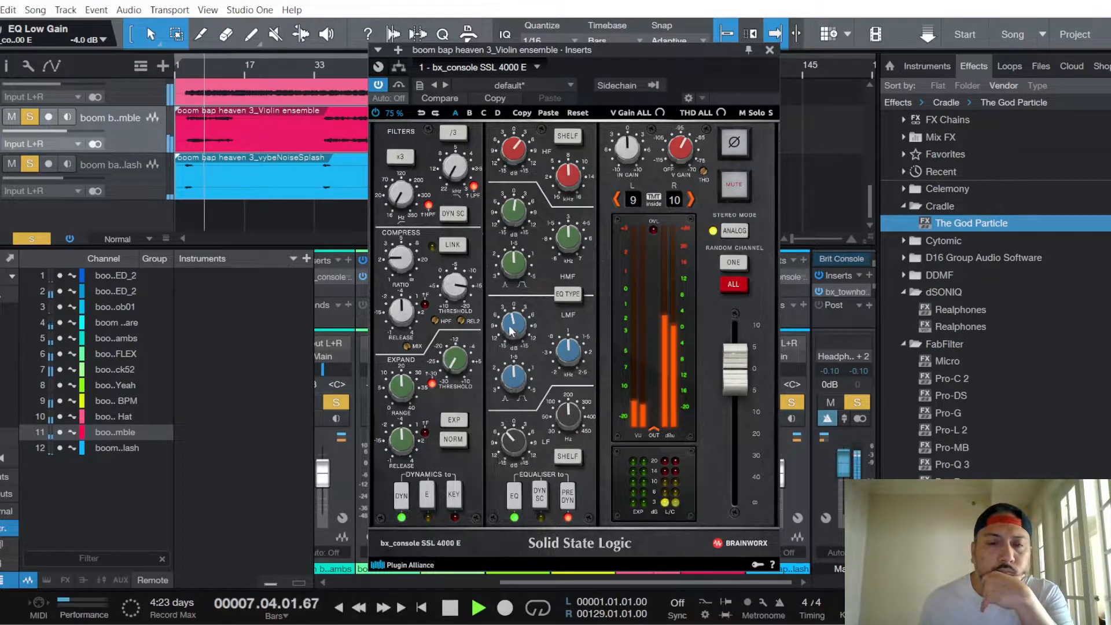
scroll(514, 329, "down", 2)
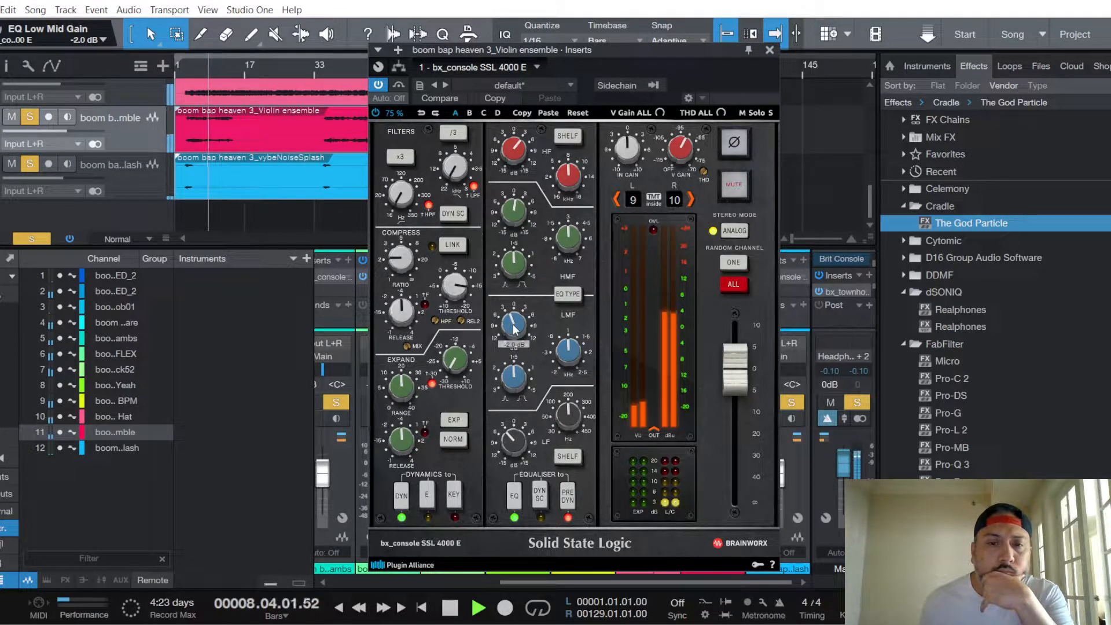
scroll(514, 327, "up", 2)
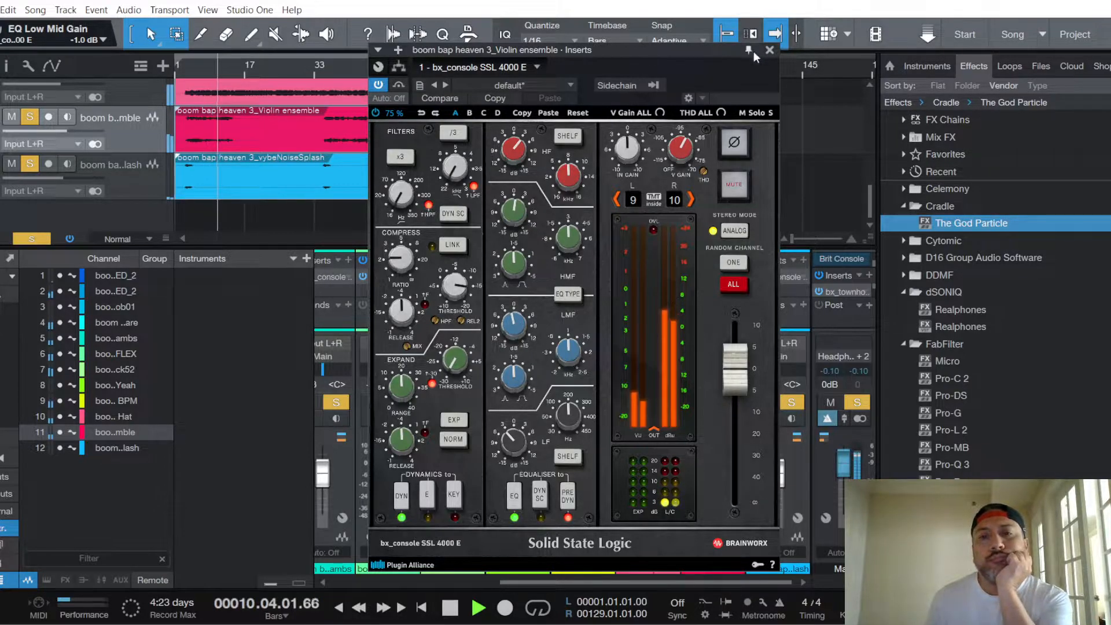
left_click(768, 50)
Step: Adjust the Violin ensemble channel volume to -3.8 dB while replaying the section
key("space")
key("space")
left_click_drag(714, 480, 716, 473)
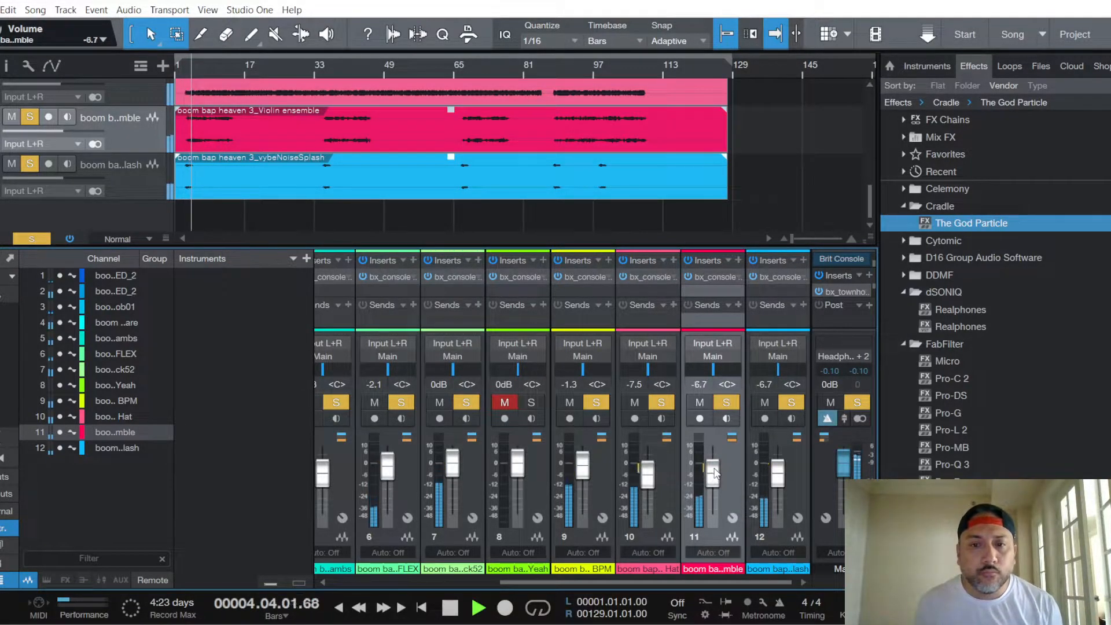
scroll(716, 473, "up", 3)
key("space")
key("space")
scroll(716, 473, "down", 1)
scroll(716, 473, "up", 1)
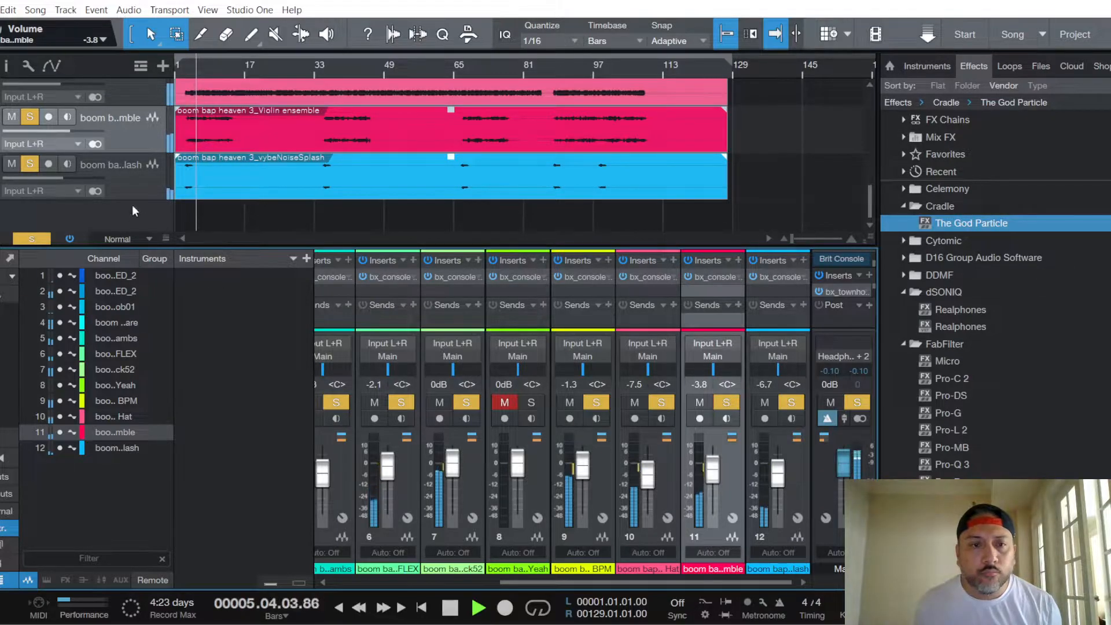
Step: Select the Yeah vocal sample track, unmute it and solo it together with the other tracks
scroll(110, 162, "up", 5)
scroll(110, 154, "up", 5)
scroll(119, 135, "down", 7)
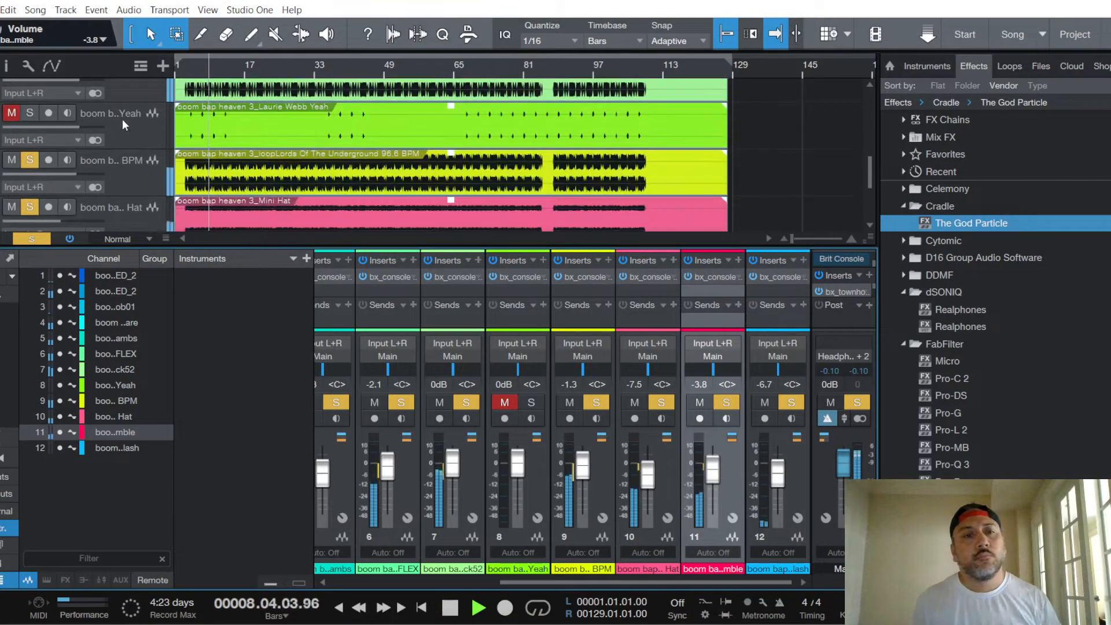
left_click(123, 124)
key("space")
left_click(504, 403)
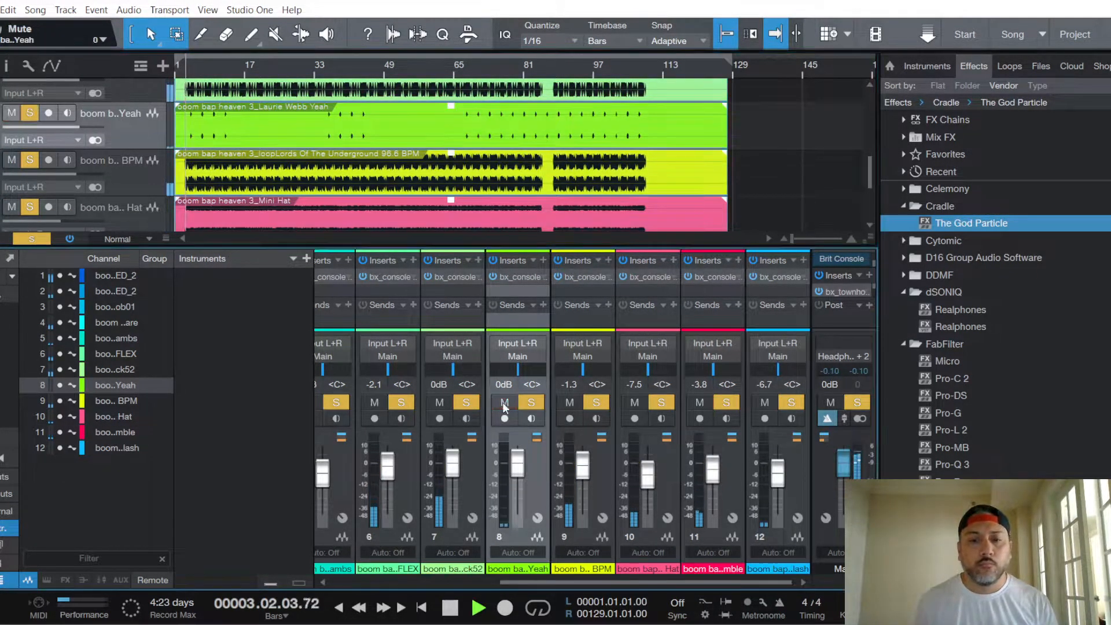
Step: In the Yeah track's console strip, adjust the compressor ratio and set its threshold to -8.0 dB
left_click(519, 276)
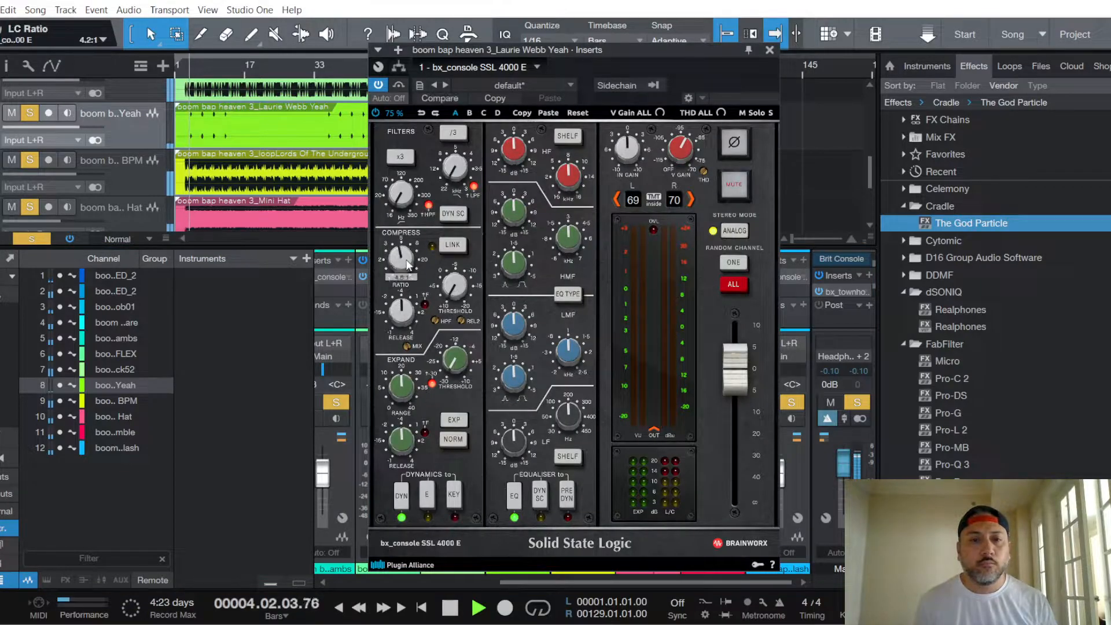
mouse_move(409, 312)
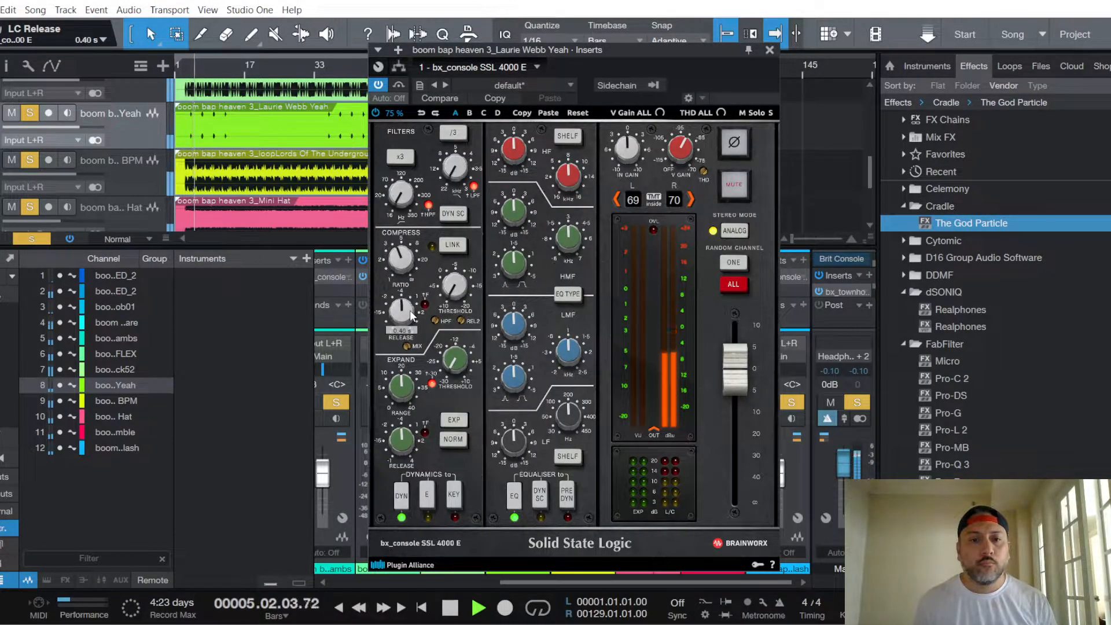
mouse_move(461, 286)
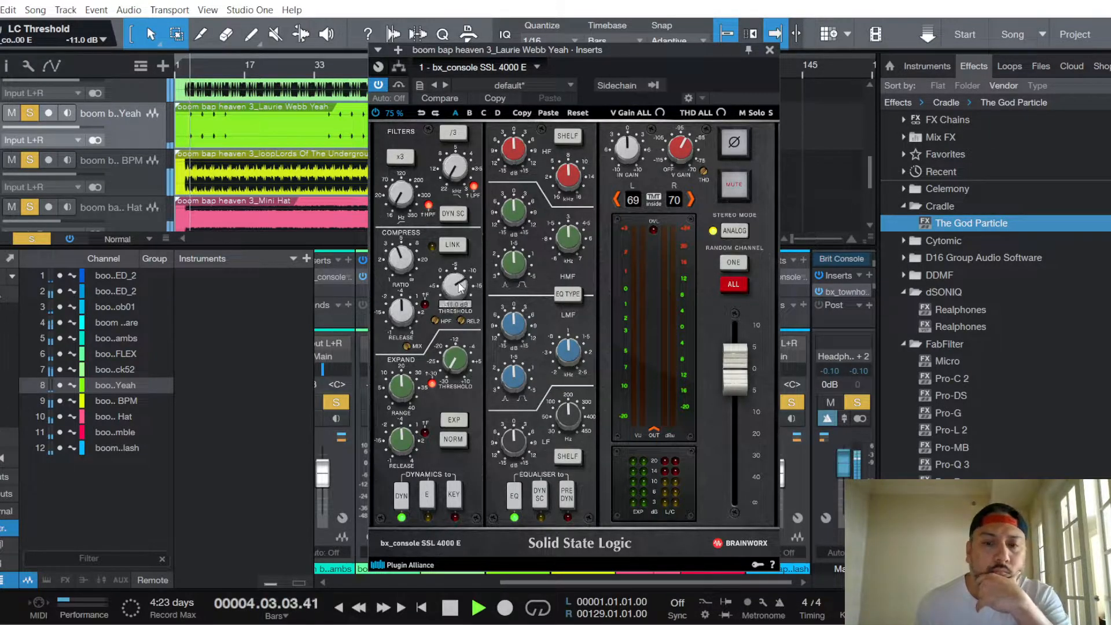
scroll(458, 286, "up", 3)
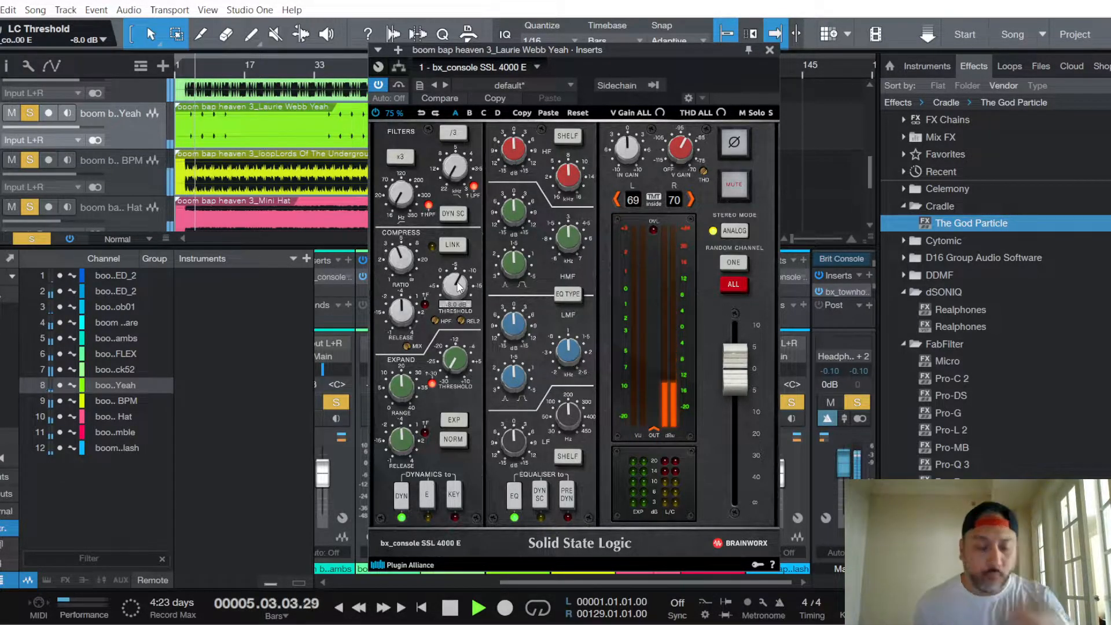
key("space")
key("space")
Step: Place the Yeah track's EQ before the dynamics, boost high gain, set high mid gain to +1.0 dB and low mid gain to -1.0 dB, and cut low gain
left_click(571, 499)
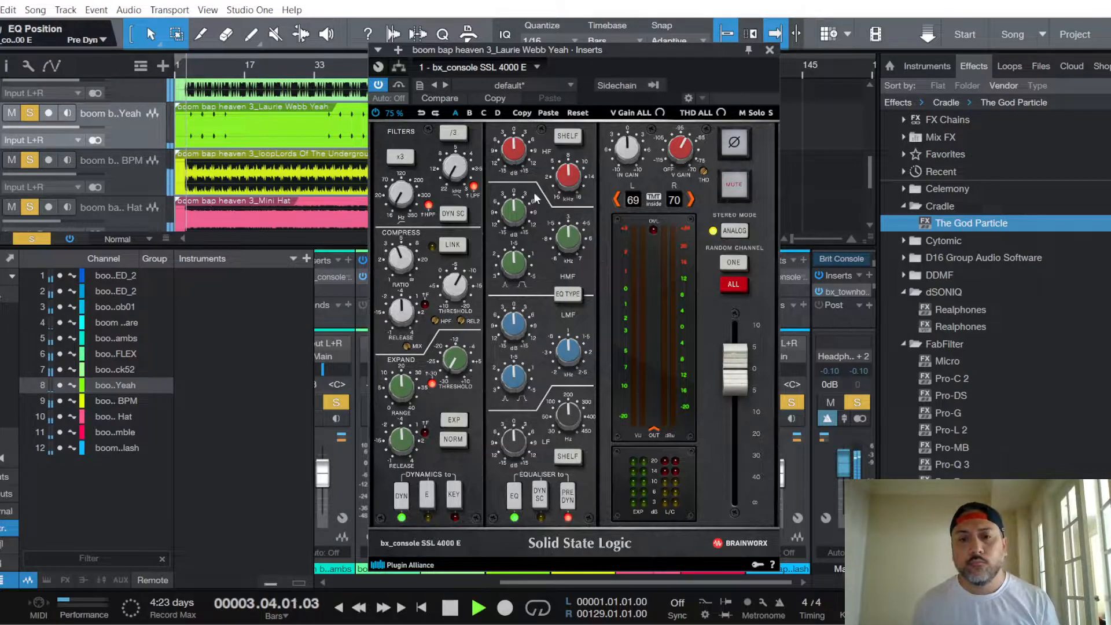
scroll(518, 154, "up", 1)
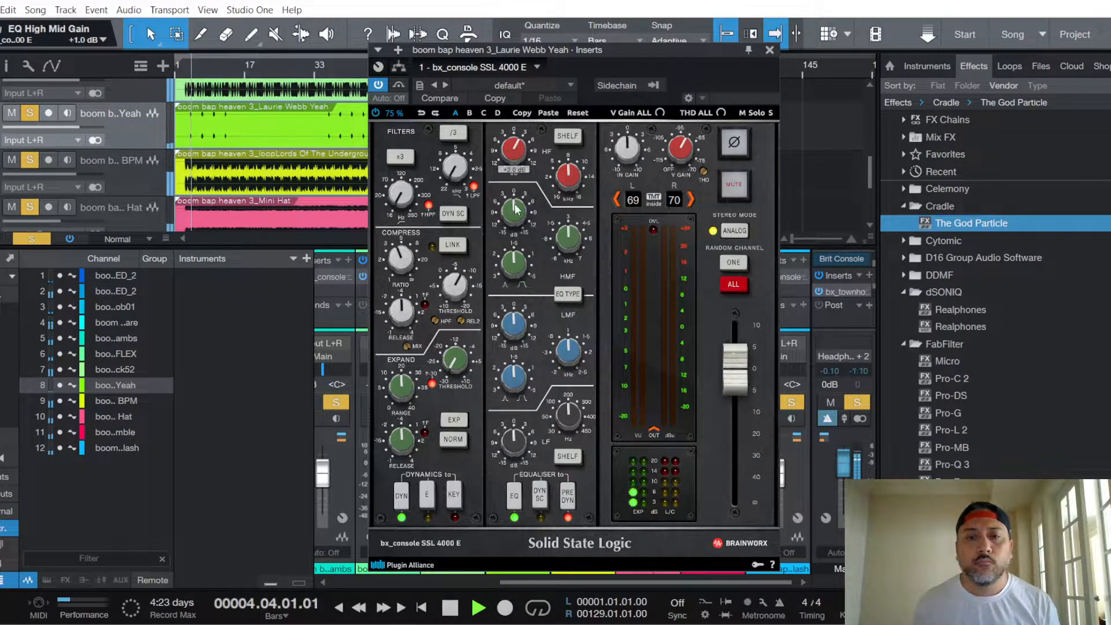
scroll(520, 417, "down", 2)
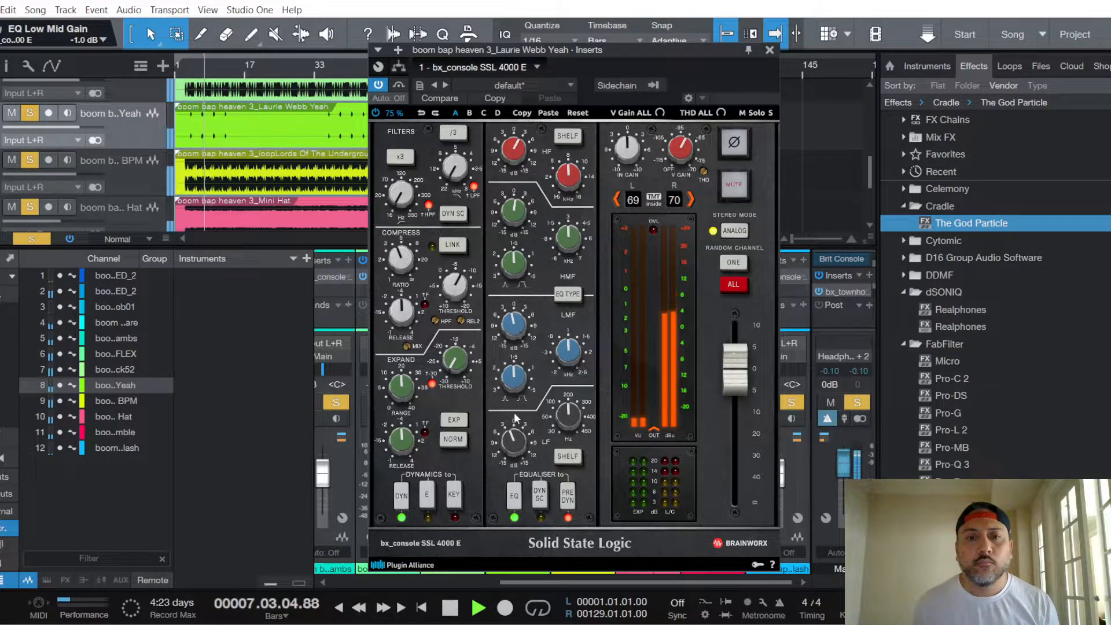
left_click(769, 50)
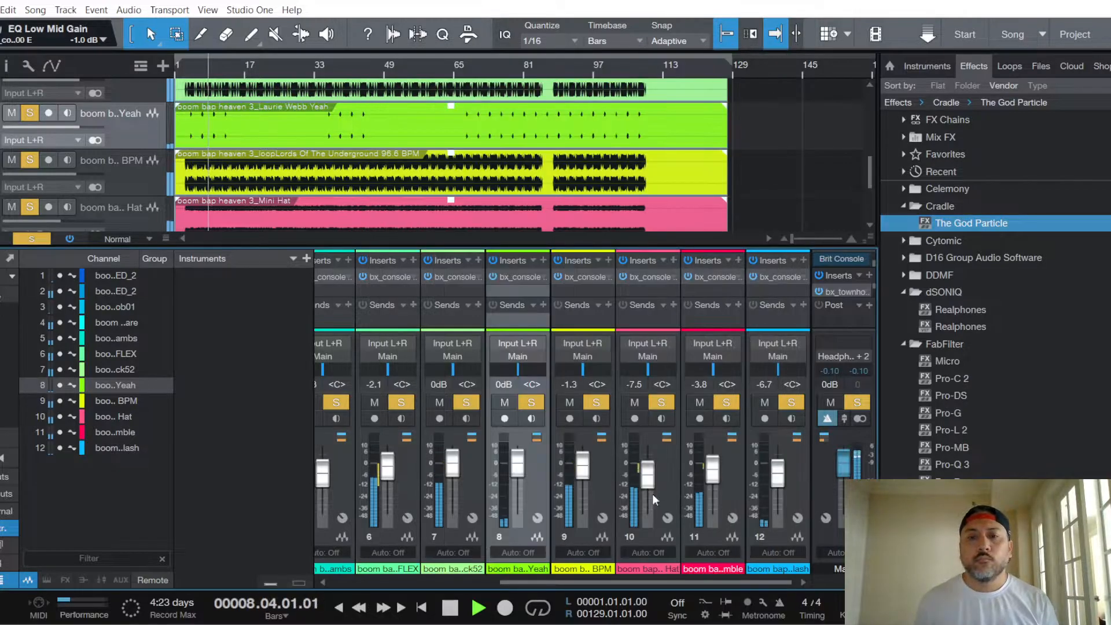
Step: Lower the Yeah channel volume to -5.0 dB while repeatedly replaying the sample against the beat
scroll(519, 473, "down", 2)
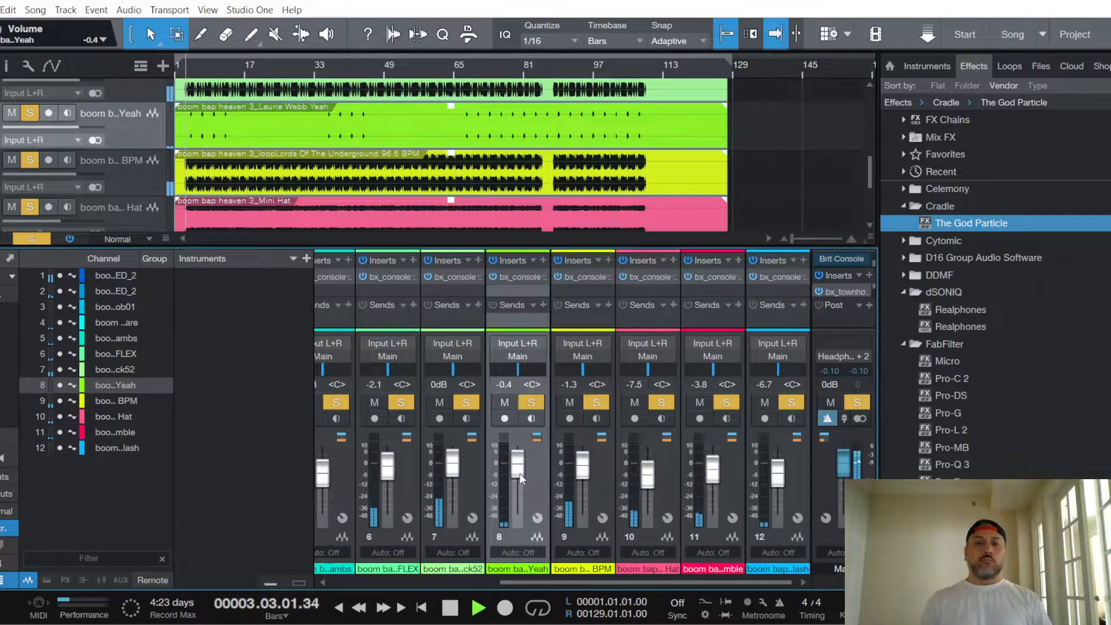
scroll(519, 473, "down", 1)
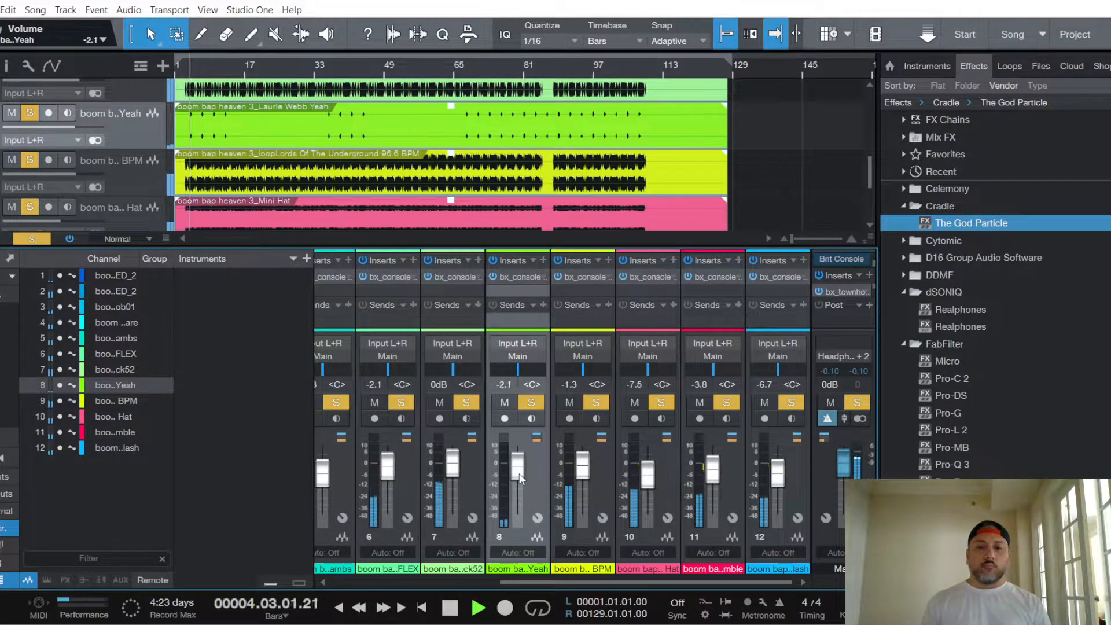
key("space")
key("space")
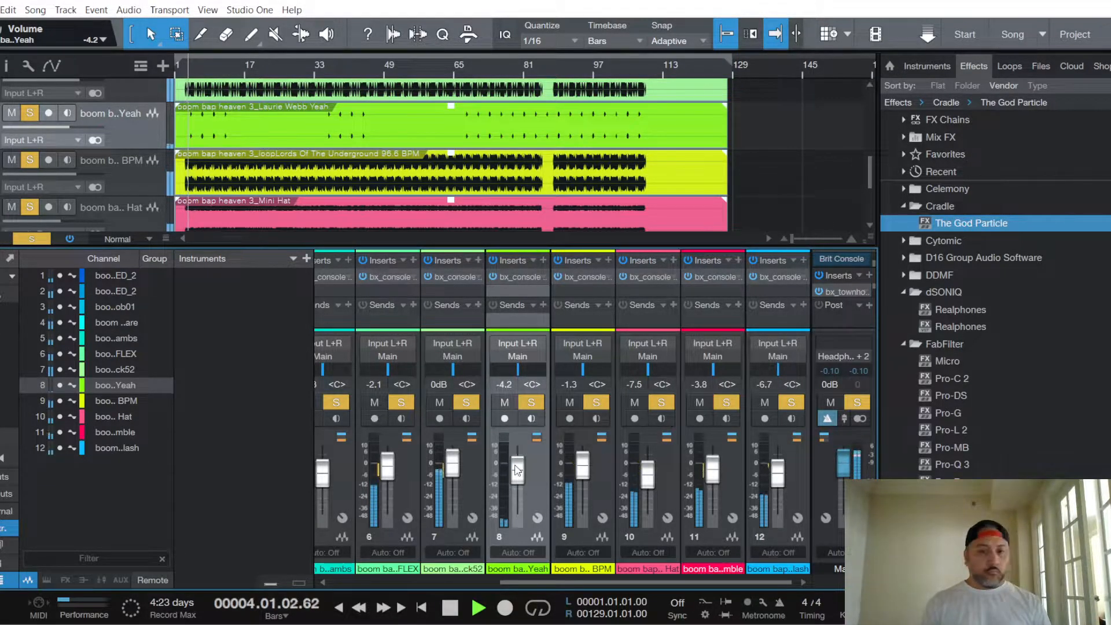
scroll(518, 474, "down", 2)
key("space")
key("space")
scroll(518, 475, "up", 1)
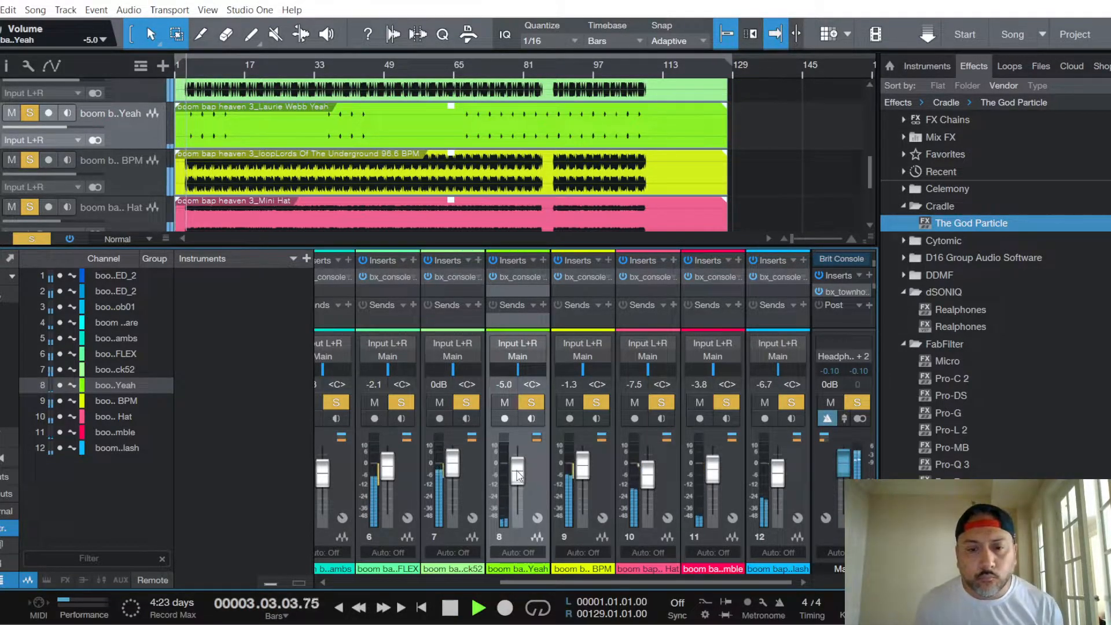
scroll(518, 474, "down", 1)
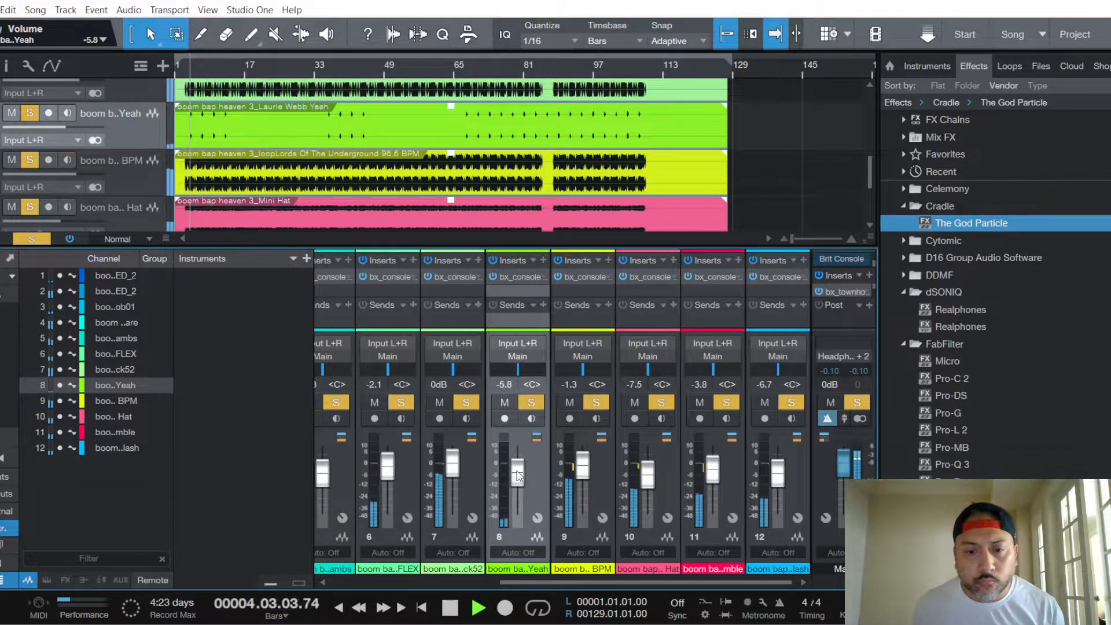
scroll(518, 476, "up", 1)
key("space")
key("space")
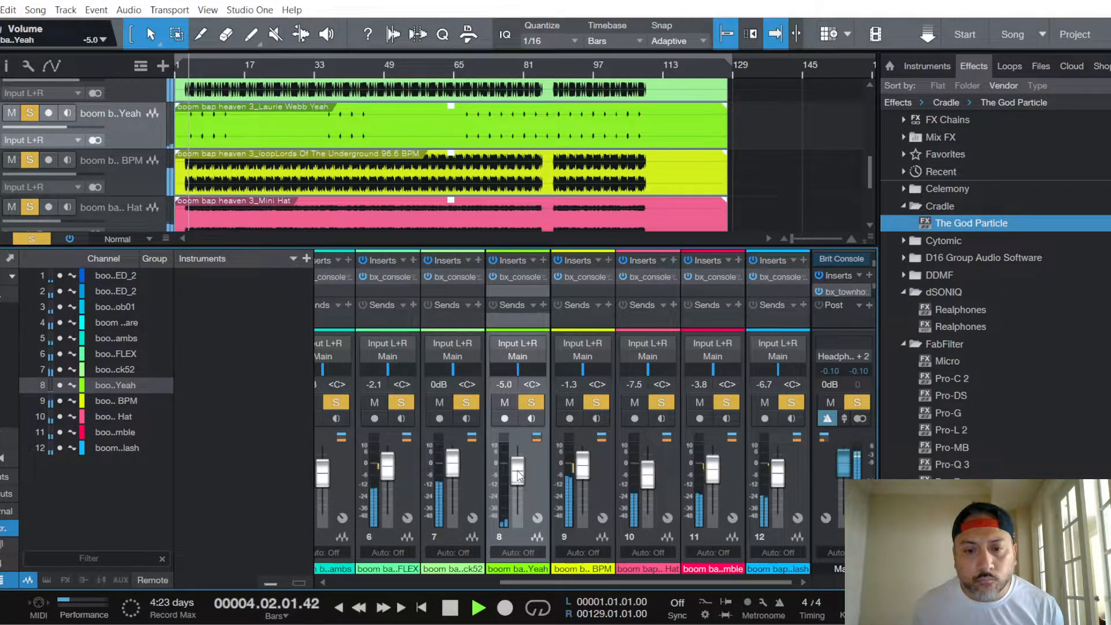
scroll(519, 475, "up", 1)
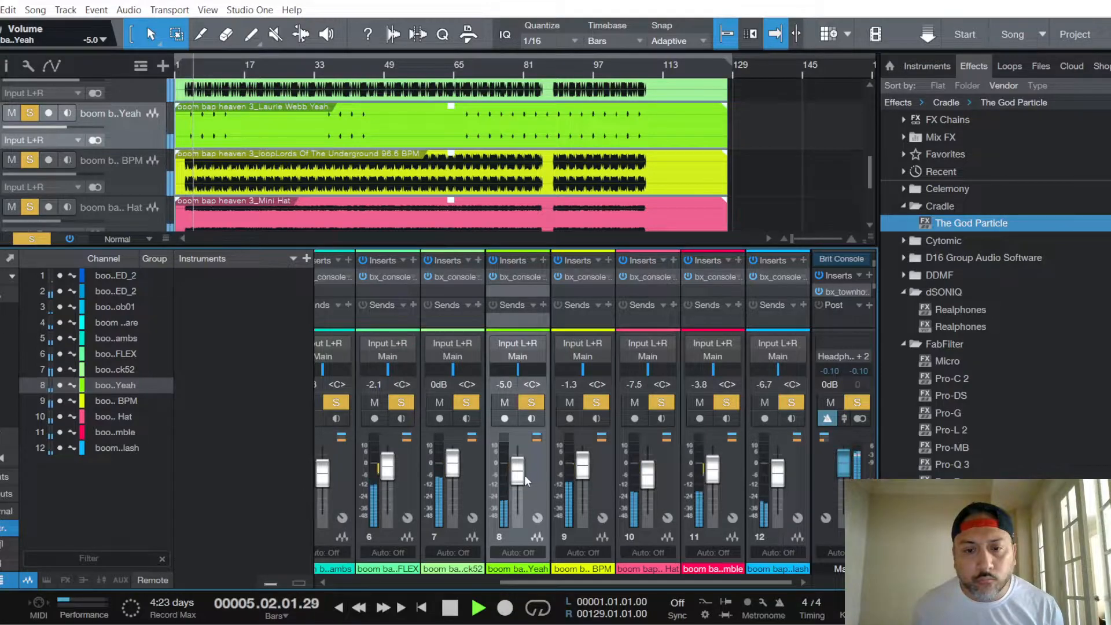
key("space")
key("space")
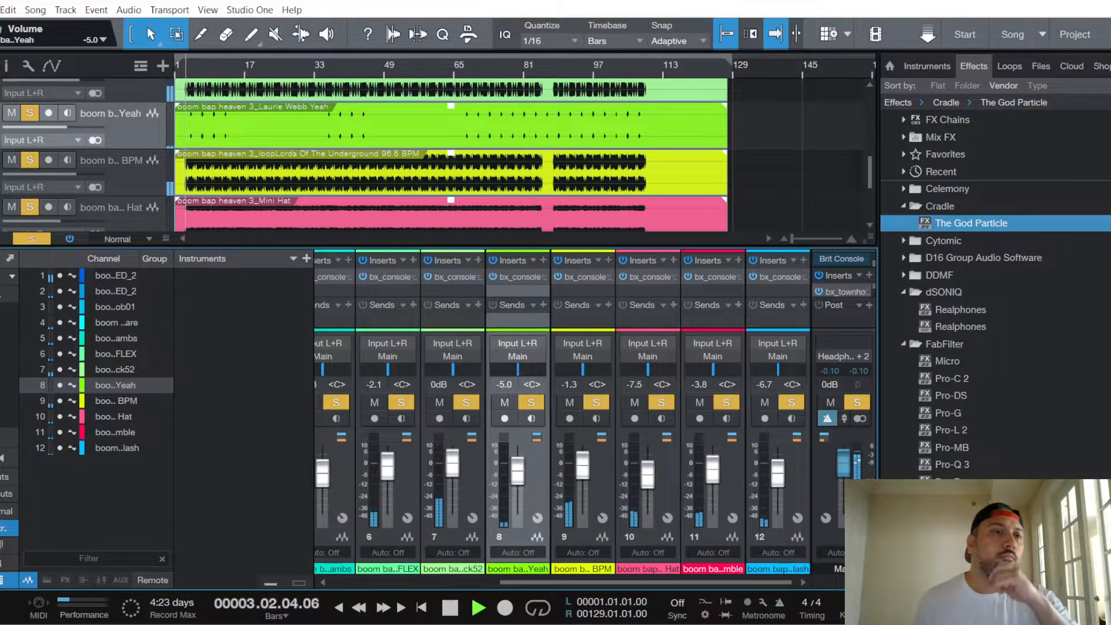
Step: Save the song and clear the solo state of all tracks
left_click(1, 10)
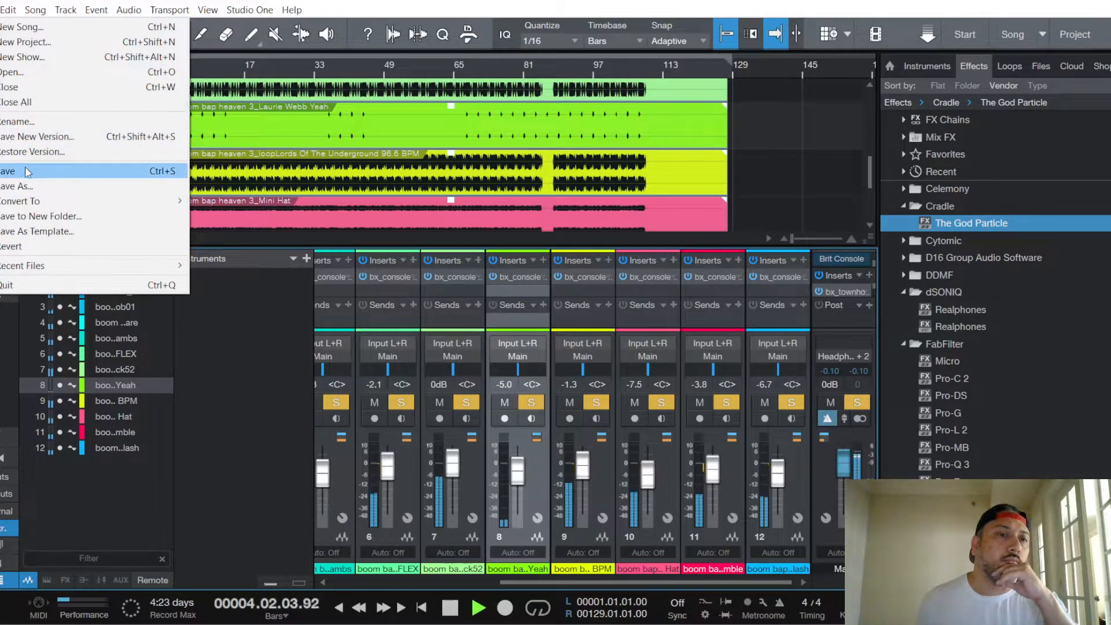
left_click(7, 172)
scroll(133, 154, "up", 6)
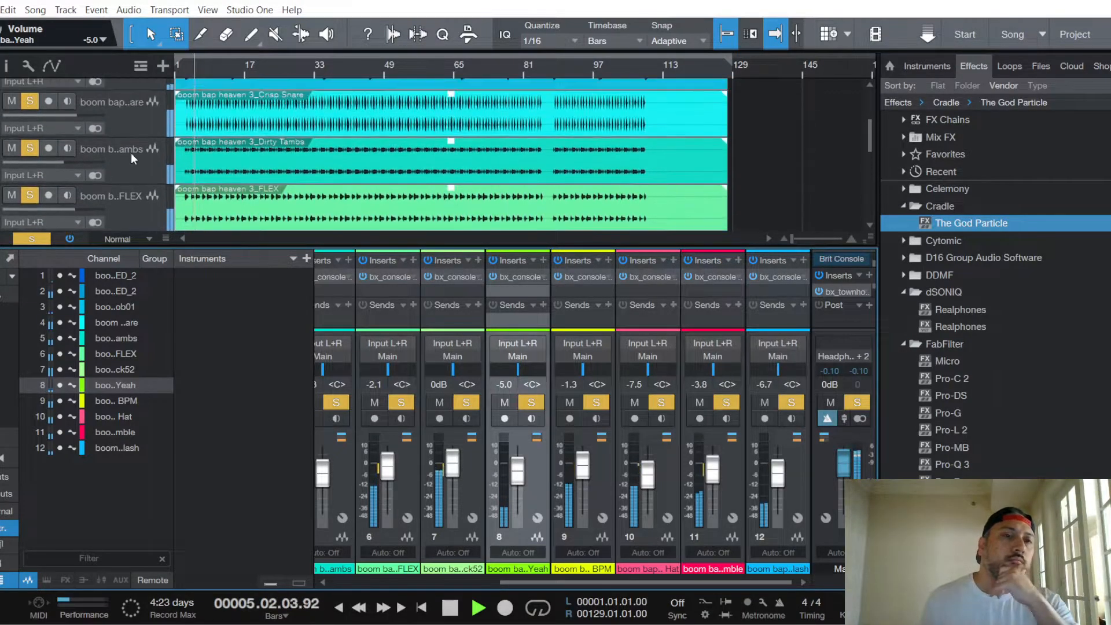
scroll(129, 156, "down", 5)
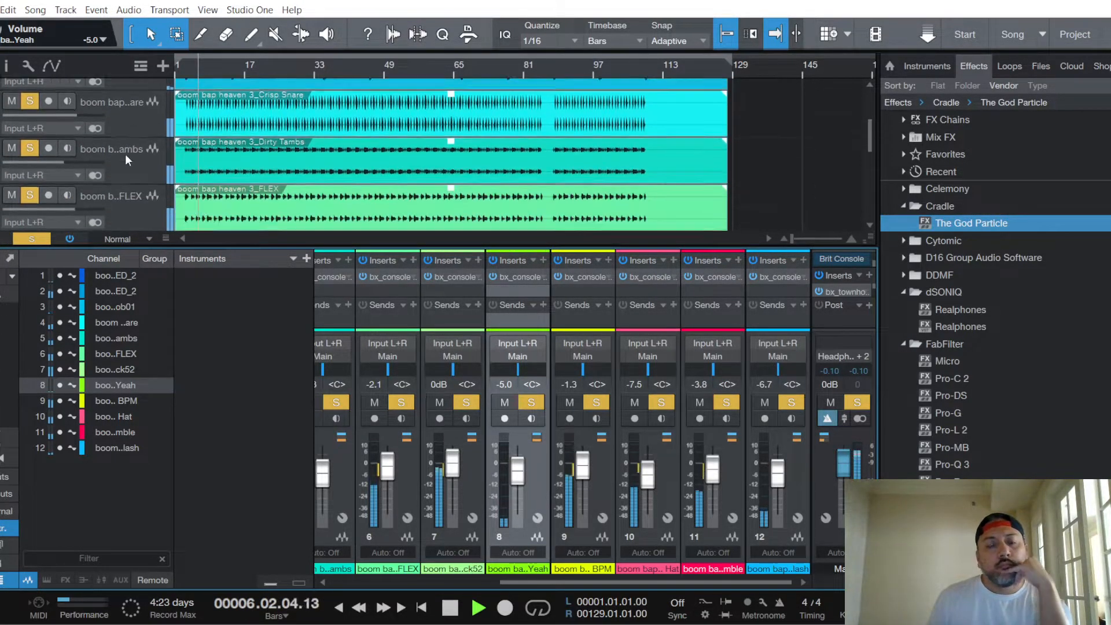
scroll(118, 146, "down", 5)
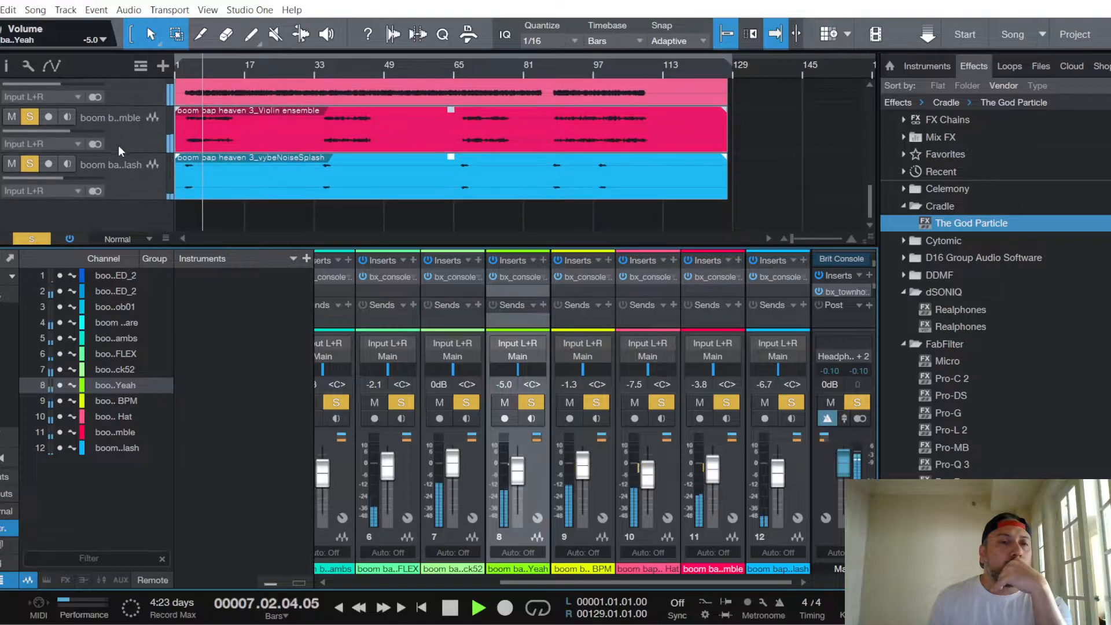
left_click(866, 401)
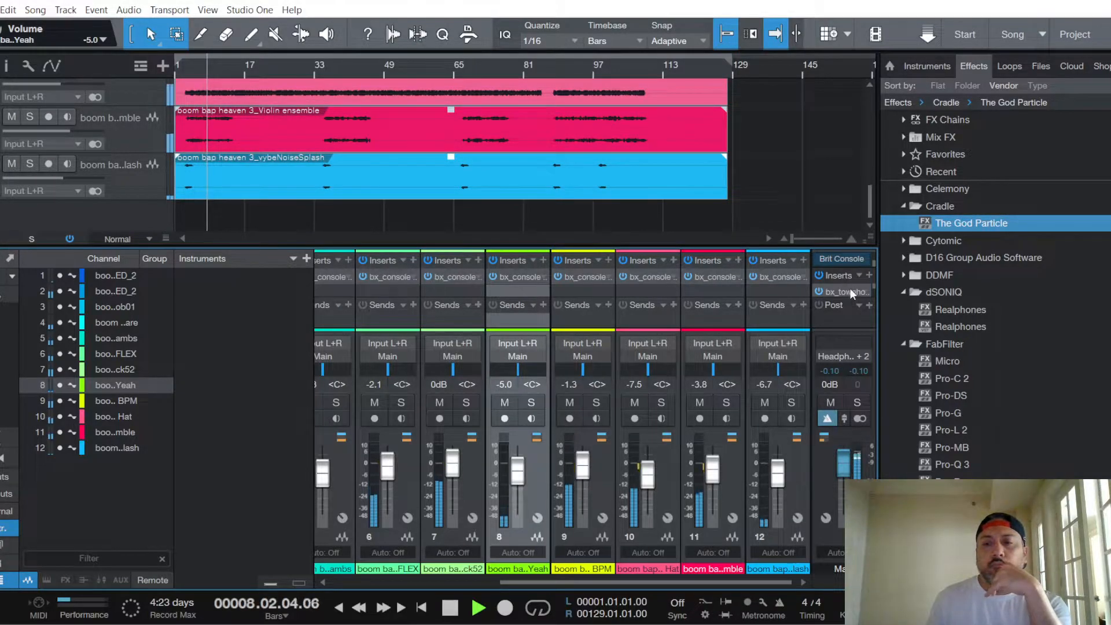
Step: On the Main bus, set the bx_townhouse Buss Compressor threshold to +2.0 dB
left_click(851, 291)
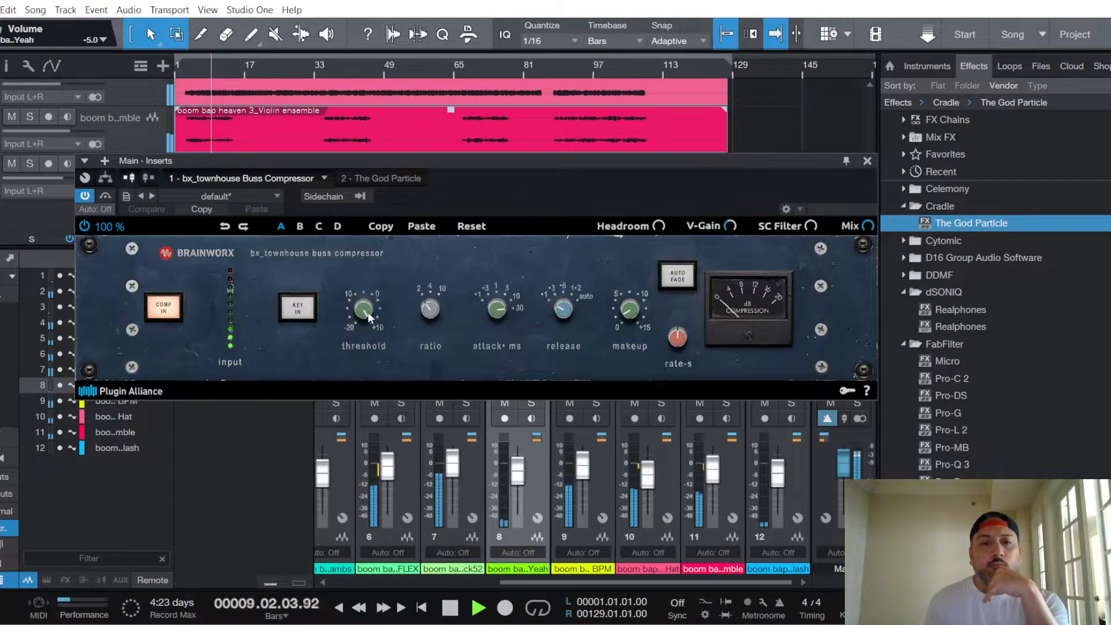
left_click_drag(369, 311, 360, 311)
scroll(360, 311, "up", 1)
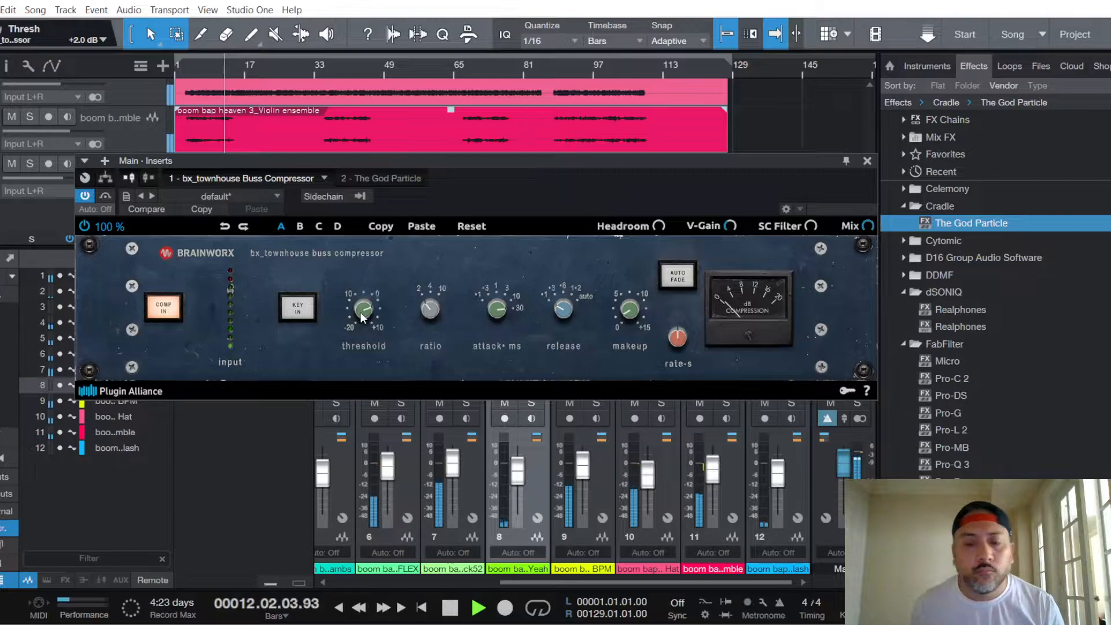
scroll(360, 311, "up", 1)
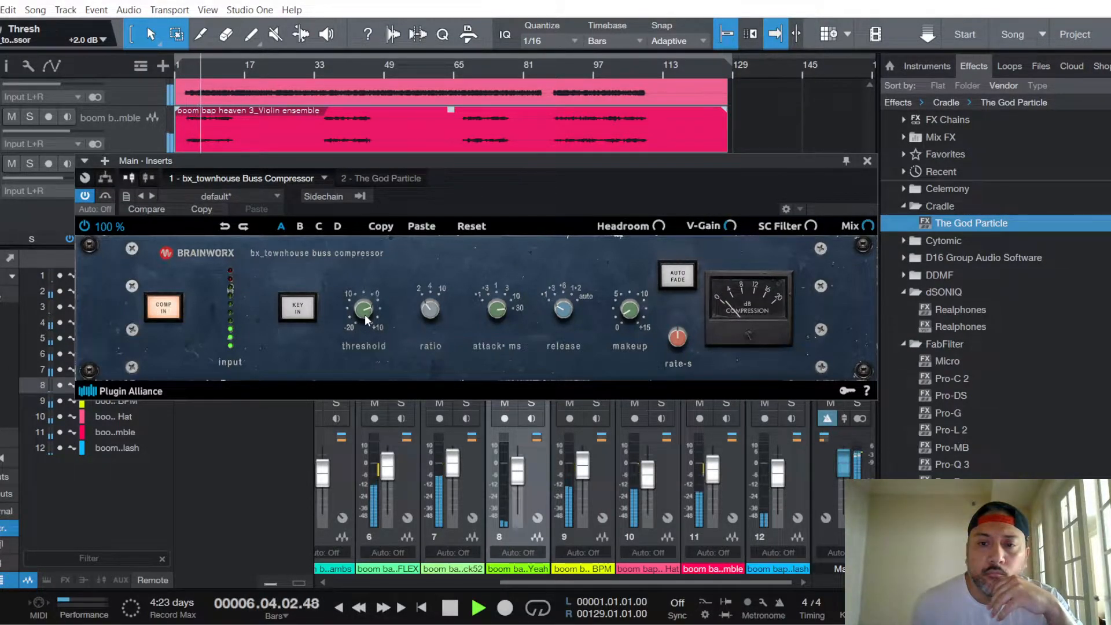
Step: Lower the input gain of The God Particle on the Main bus to -6.750
left_click(384, 179)
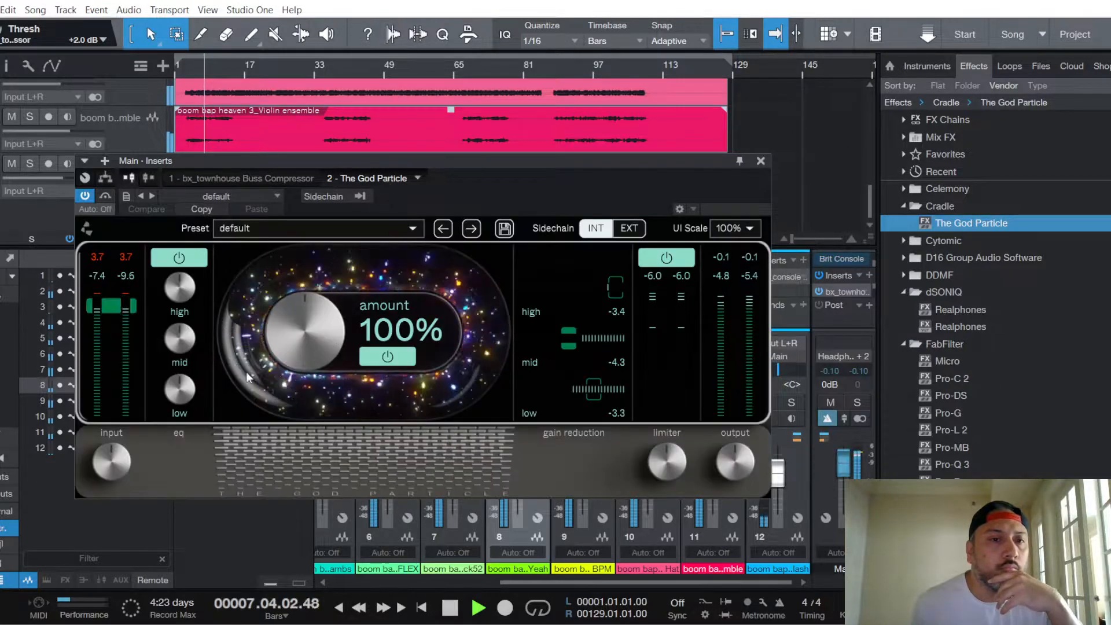
scroll(113, 457, "down", 2)
scroll(114, 457, "down", 6)
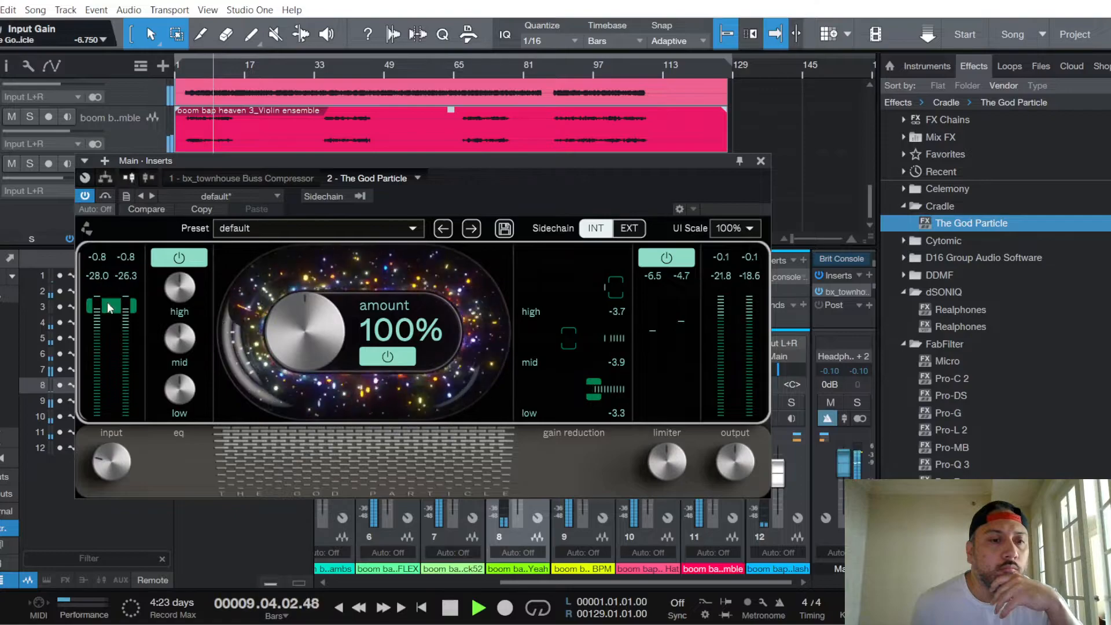
Step: Set The God Particle's input gain to -5.906 and its output gain to -6.750 on the Main bus
scroll(116, 461, "up", 1)
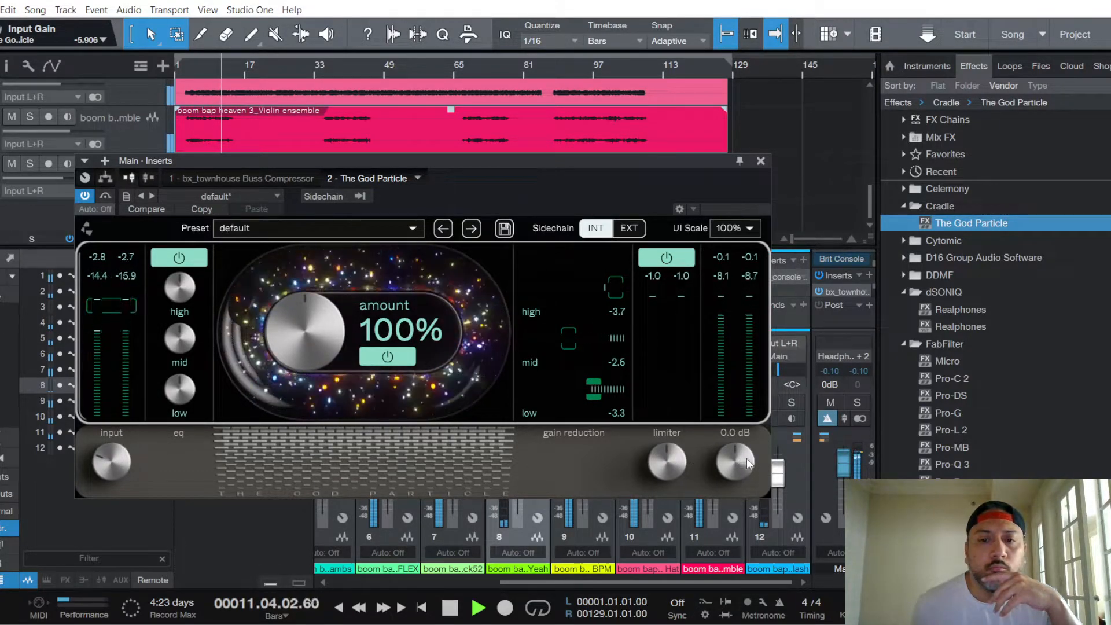
scroll(107, 455, "down", 1)
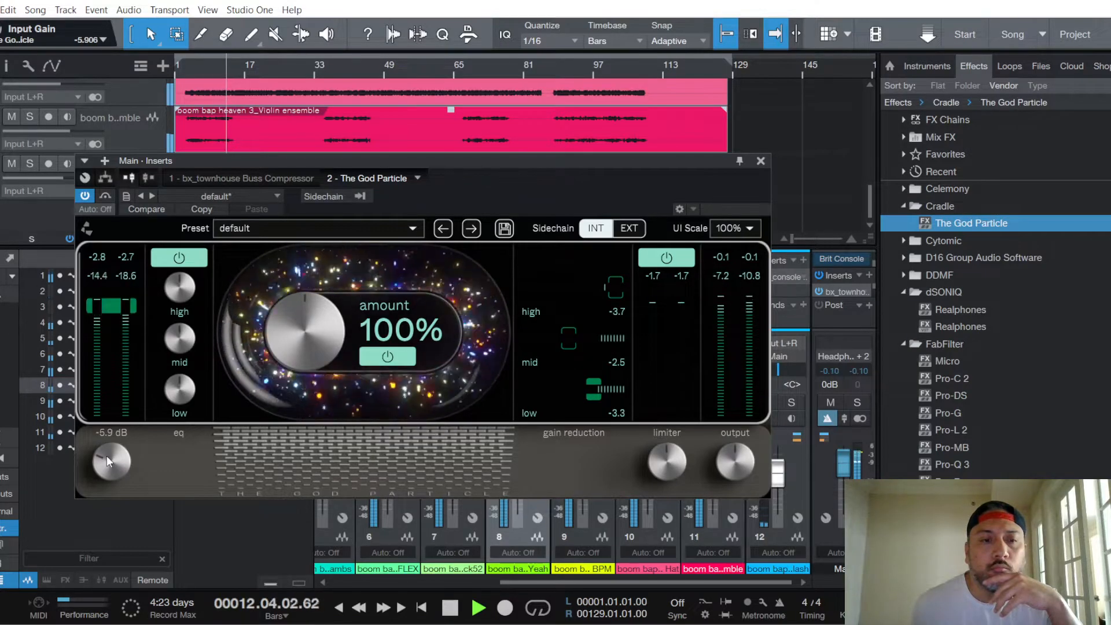
scroll(740, 459, "down", 8)
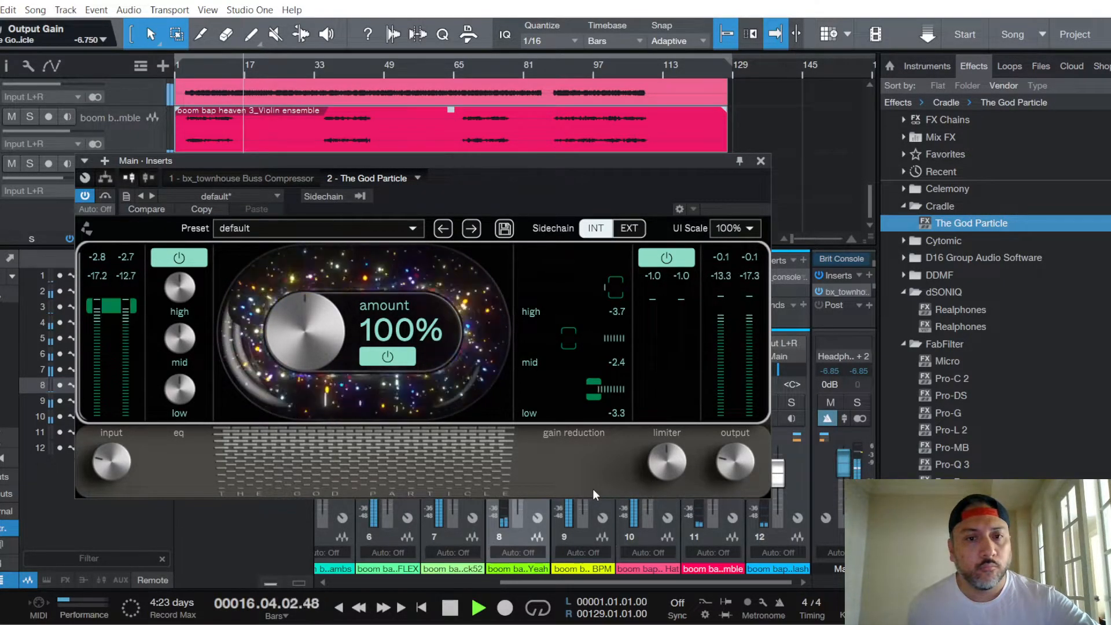
left_click(760, 161)
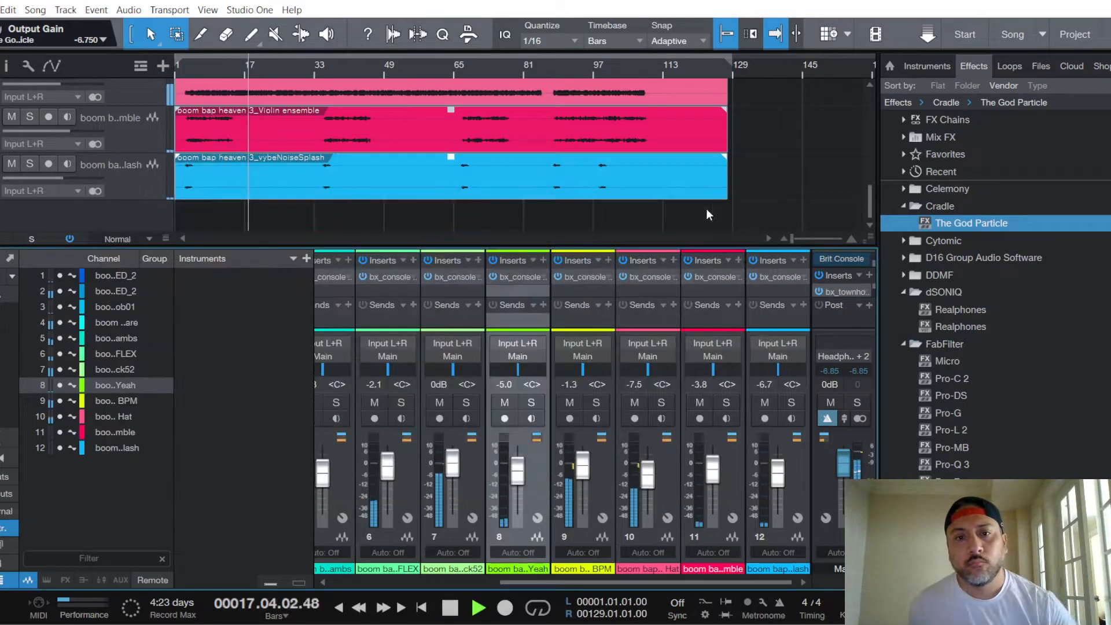
Step: Save the song with the updated Main bus processing
left_click(2, 10)
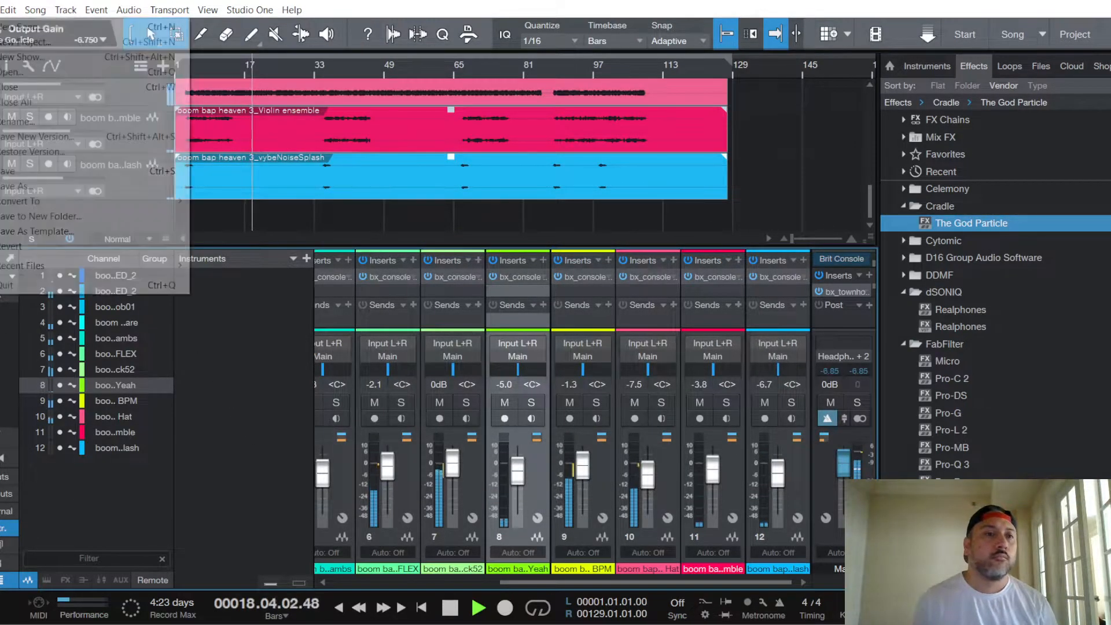
left_click(23, 172)
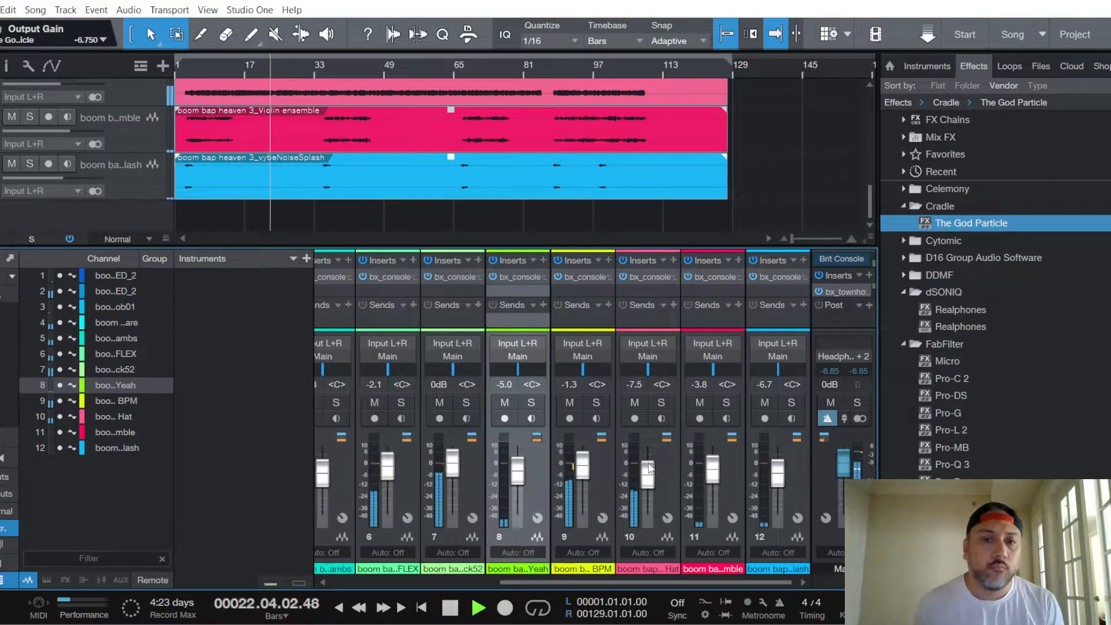
left_click_drag(704, 580, 769, 593)
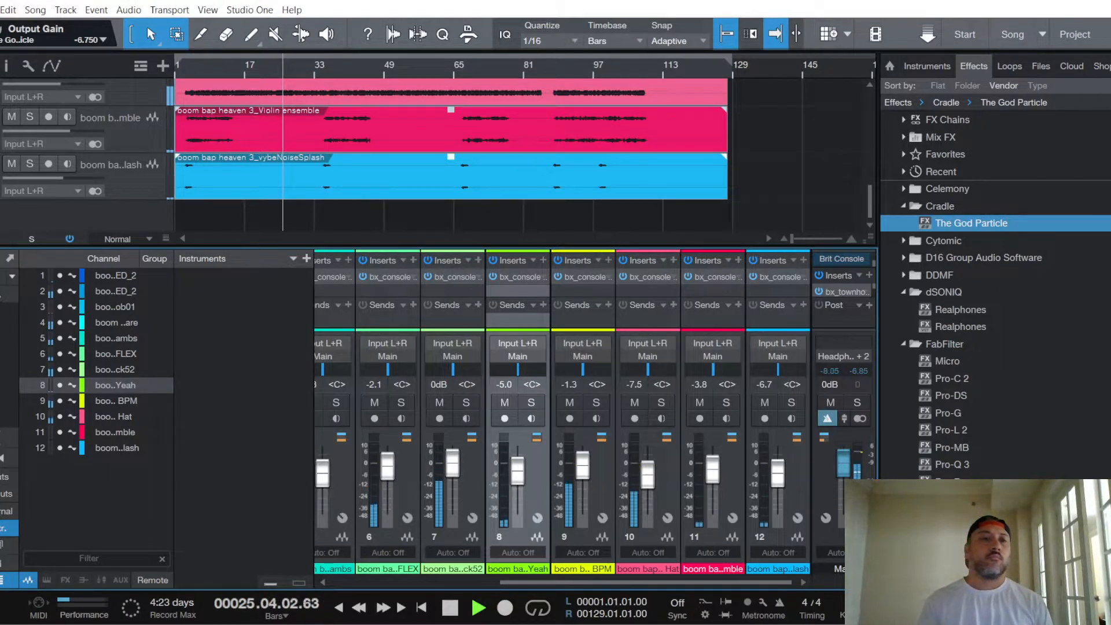
left_click(0, 10)
left_click(246, 319)
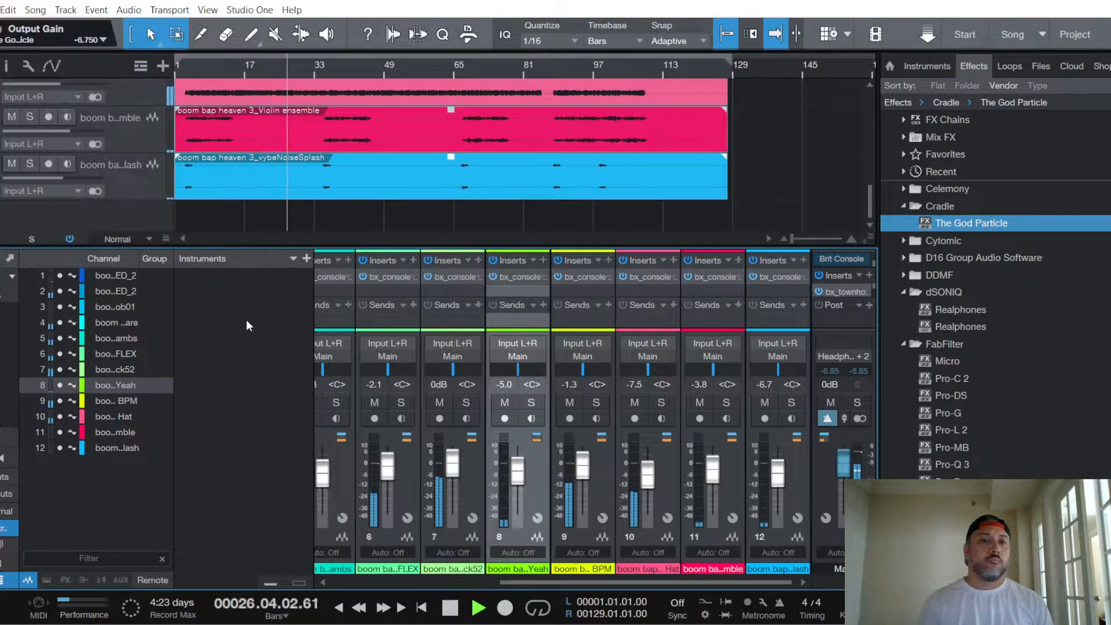
Step: Stop playback and add Slate Digital's Virtual Tape Machines after The God Particle on the Main bus
key("space")
left_click(849, 289)
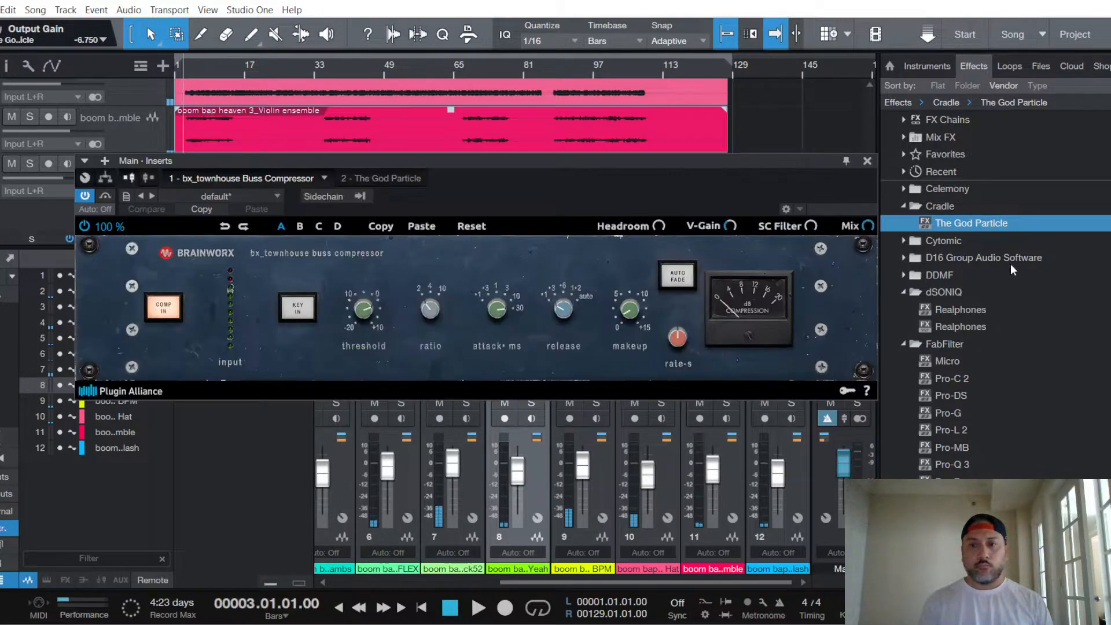
scroll(995, 289, "down", 5)
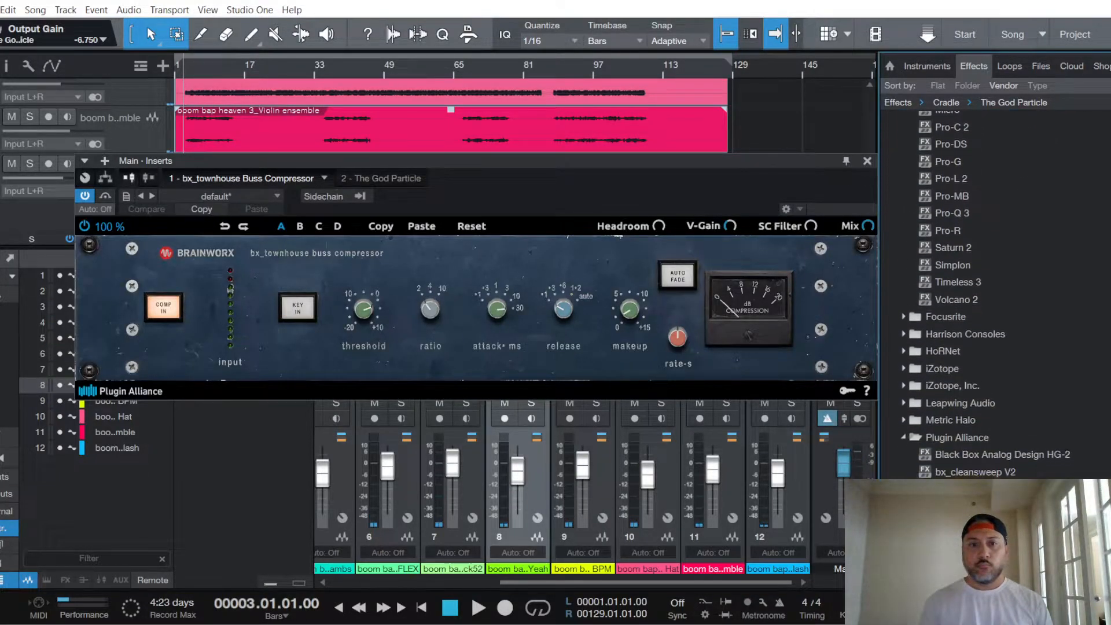
scroll(1068, 315, "down", 10)
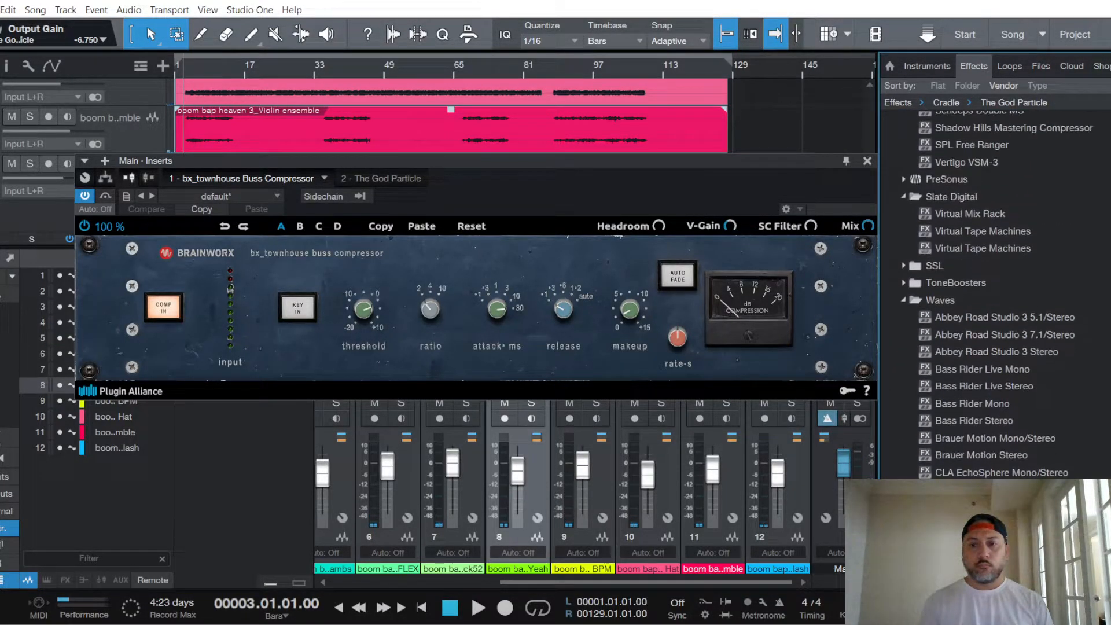
left_click_drag(1014, 280, 473, 181)
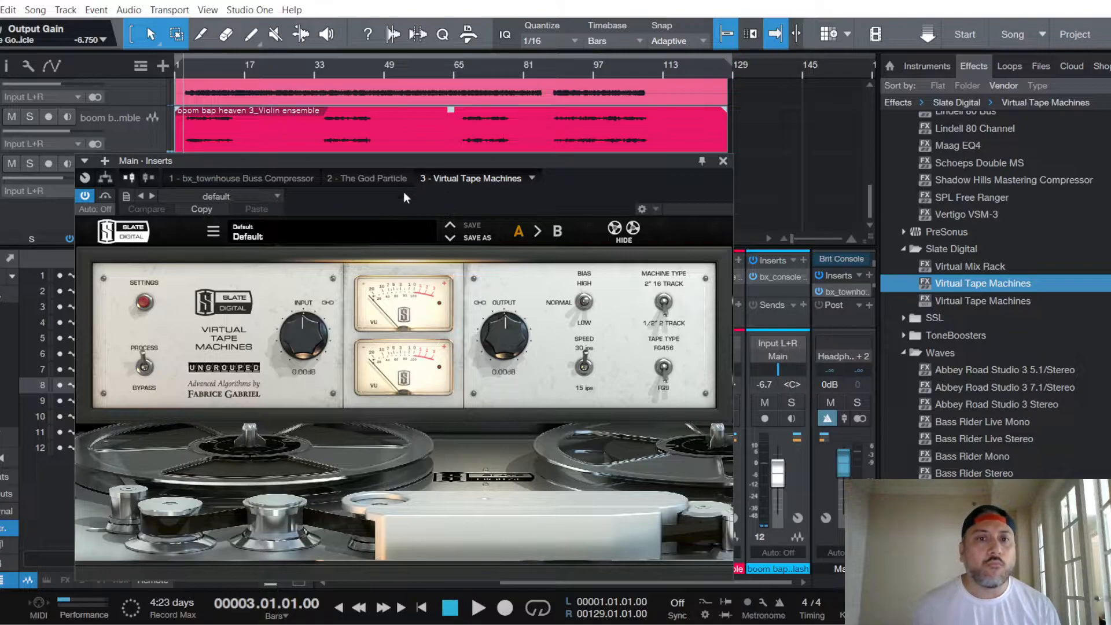
Step: Set the Virtual Tape Machines input gain to -3.24 dB while the beat plays
key("space")
left_click_drag(305, 352, 304, 334)
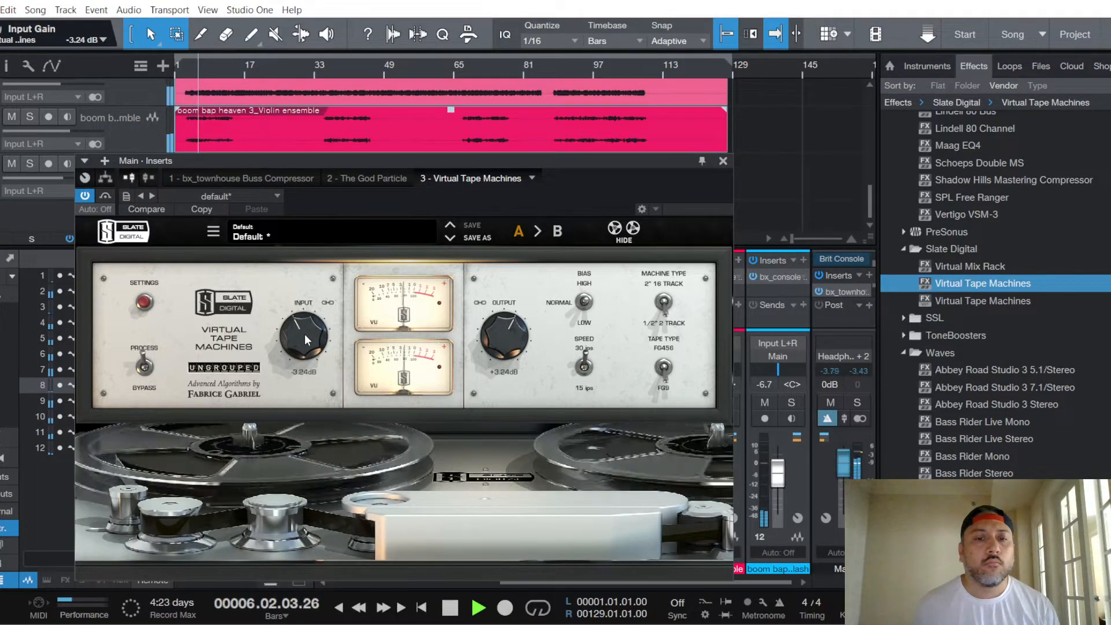
left_click(722, 160)
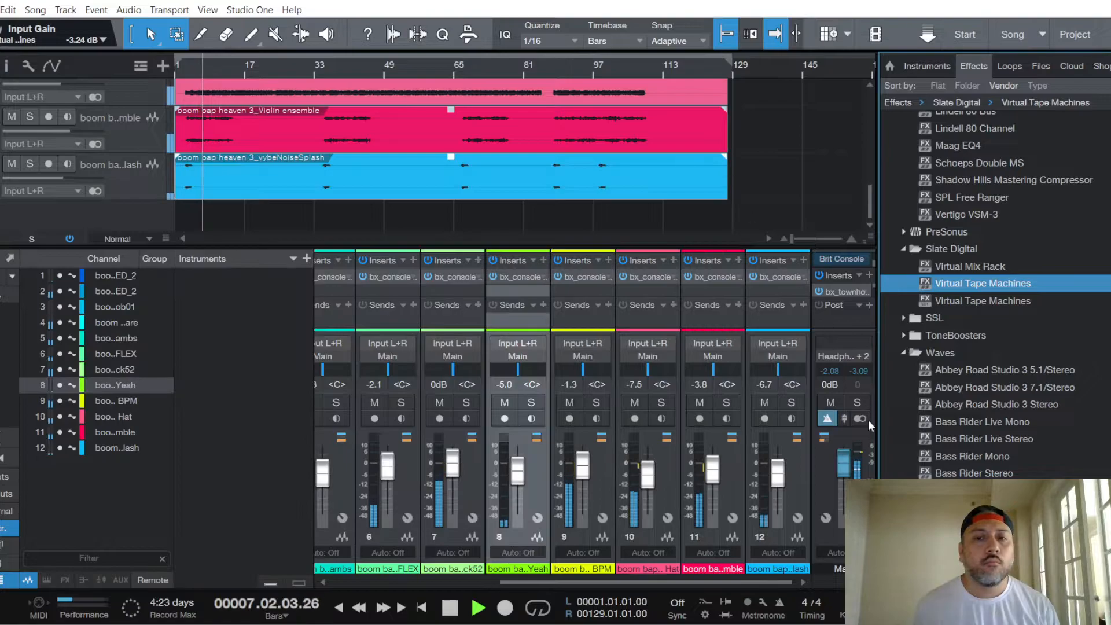
Step: Lower the Main bus volume to -3.8 dB during playback and save the song
scroll(846, 470, "down", 3)
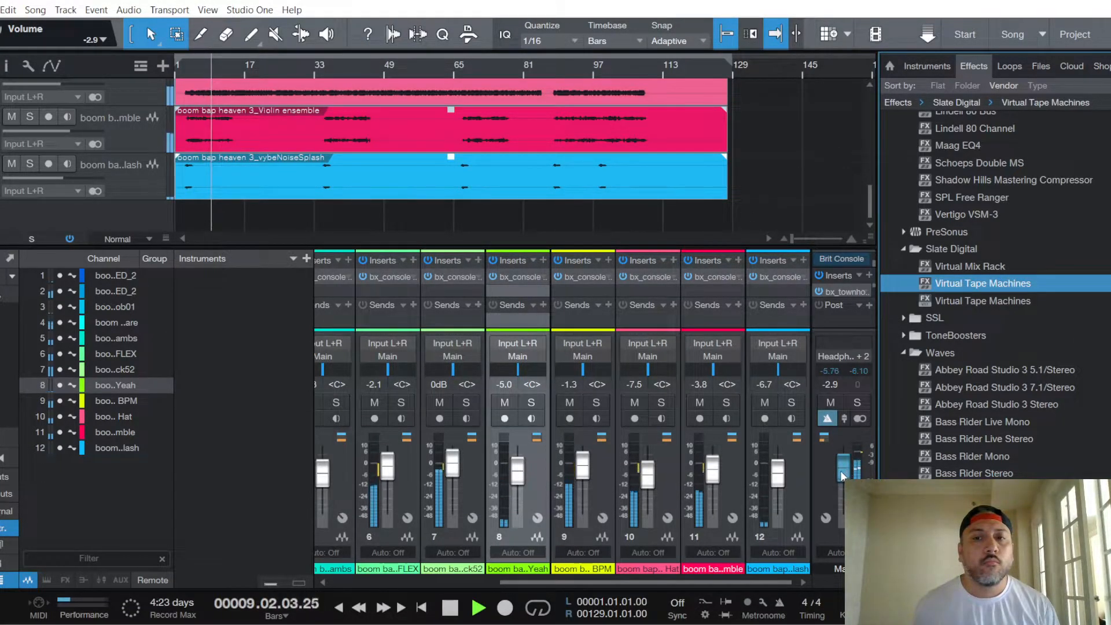
scroll(841, 470, "down", 1)
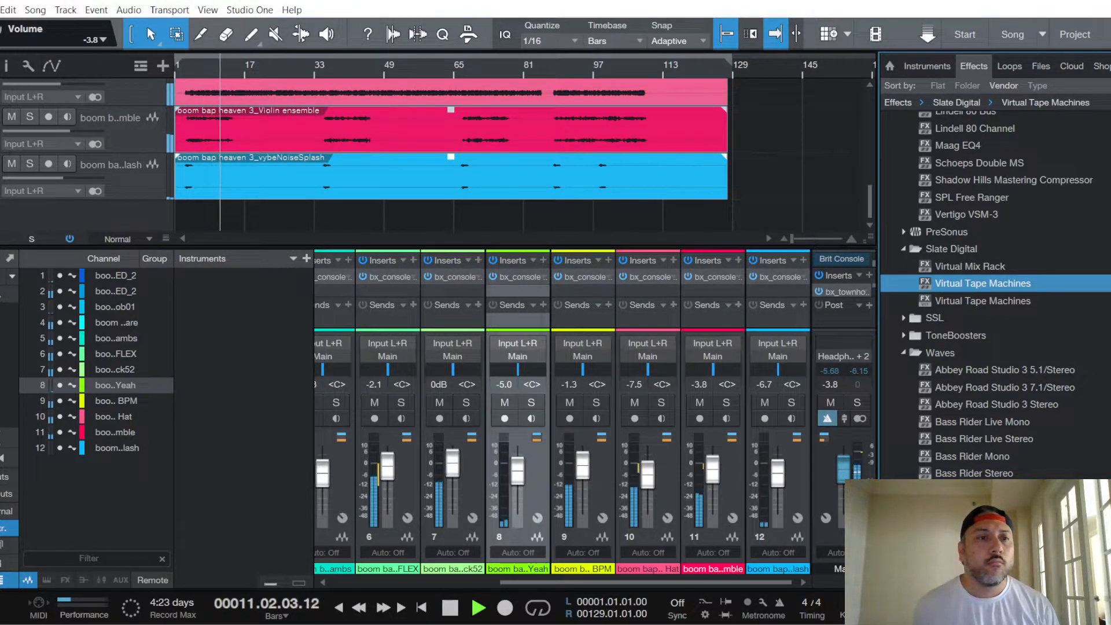
left_click(2, 10)
left_click(23, 172)
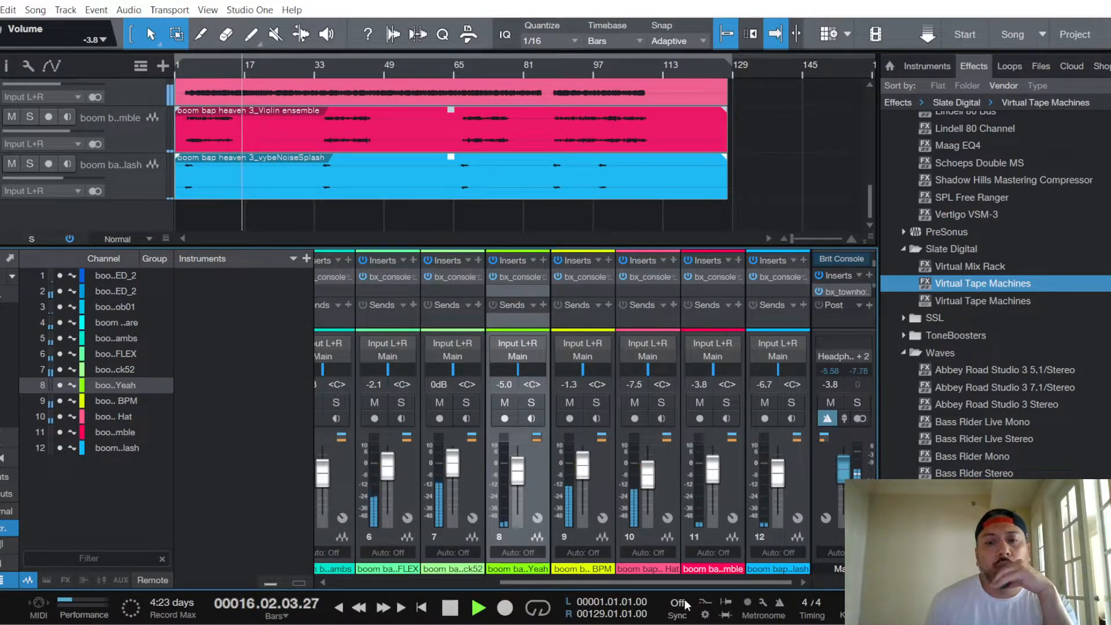
Step: Raise the volume of channel 2, the Anita Baker sample, to -1.7 dB and save the song
left_click_drag(682, 582, 516, 582)
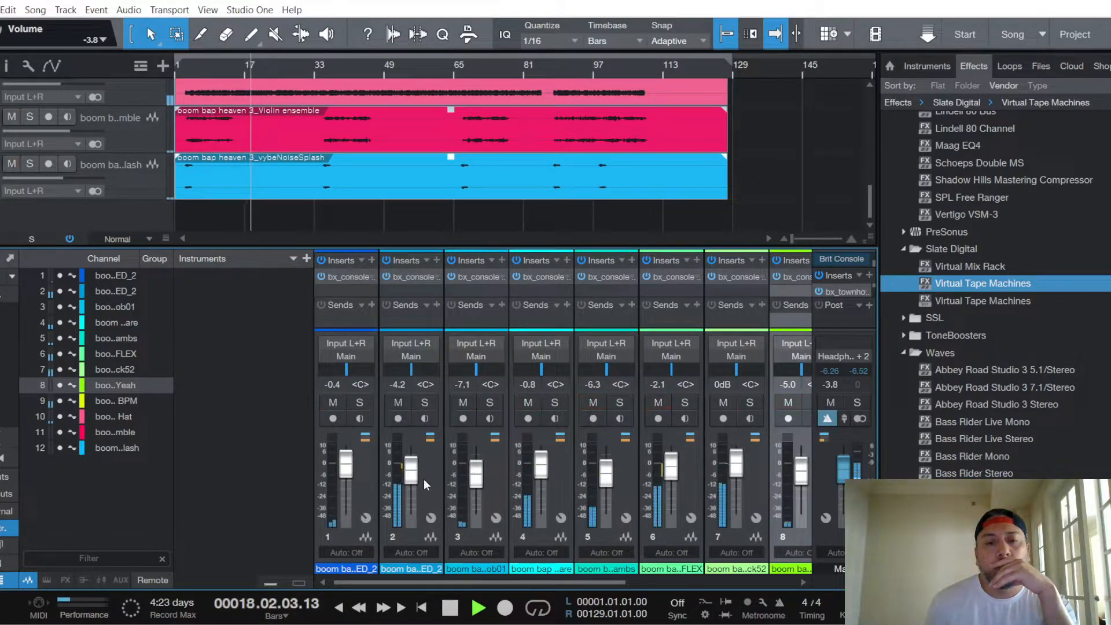
left_click_drag(408, 475, 412, 472)
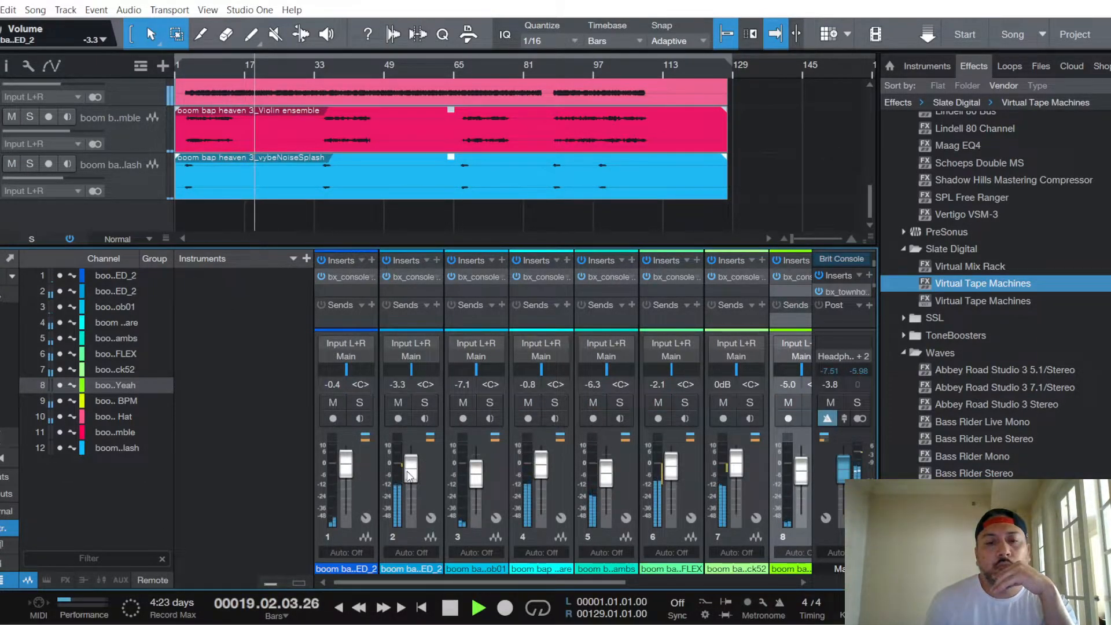
scroll(411, 473, "up", 1)
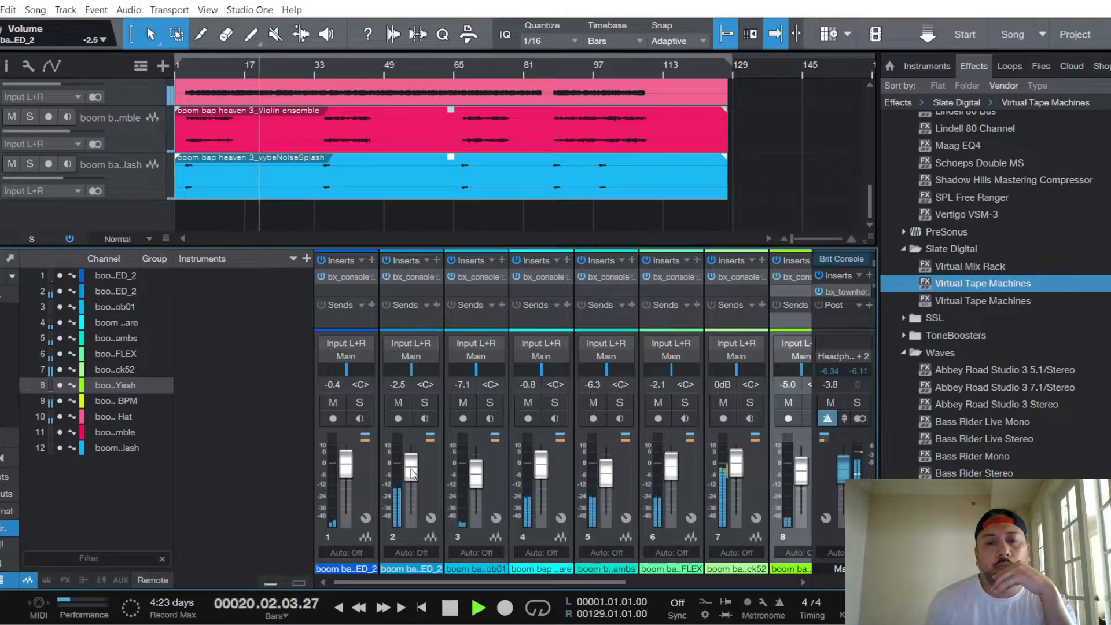
scroll(412, 473, "up", 1)
scroll(412, 473, "up", 1)
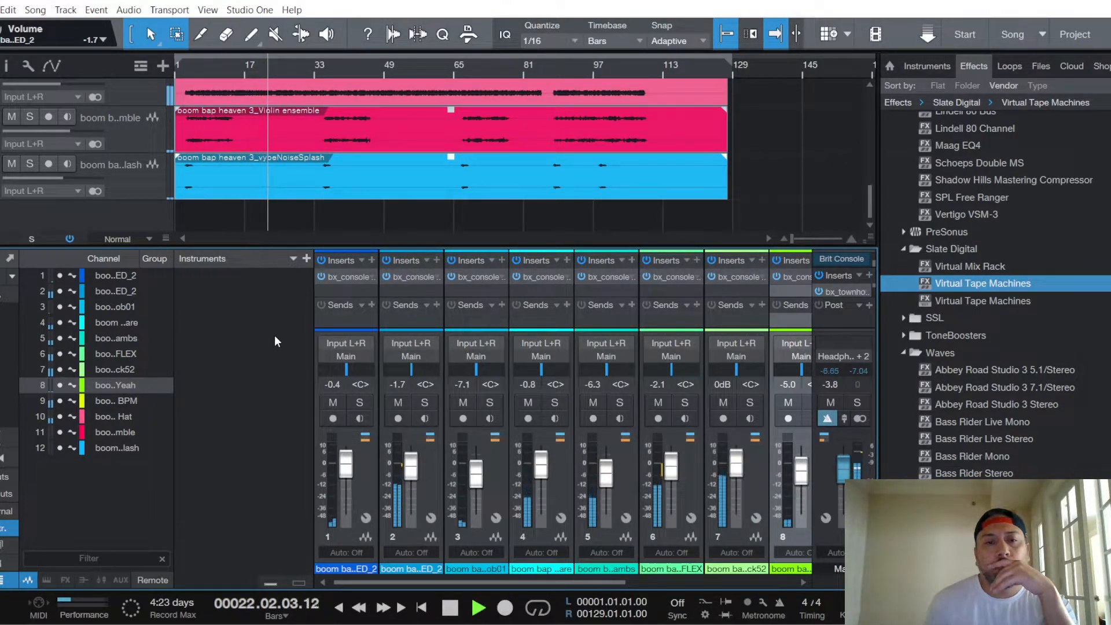
left_click(1, 10)
left_click(13, 171)
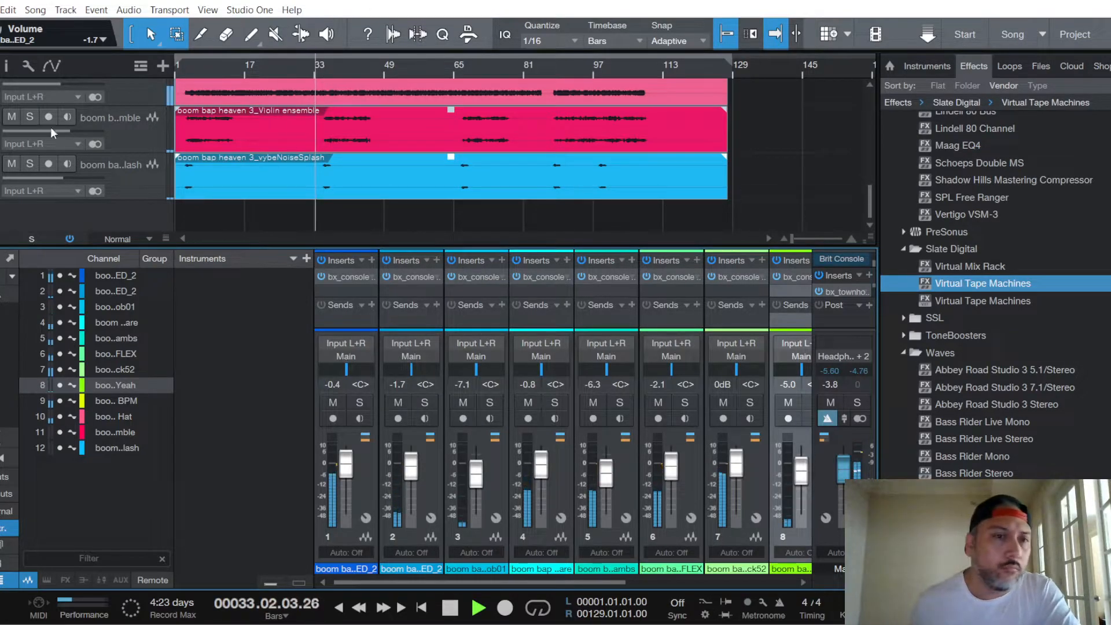
left_click(1, 9)
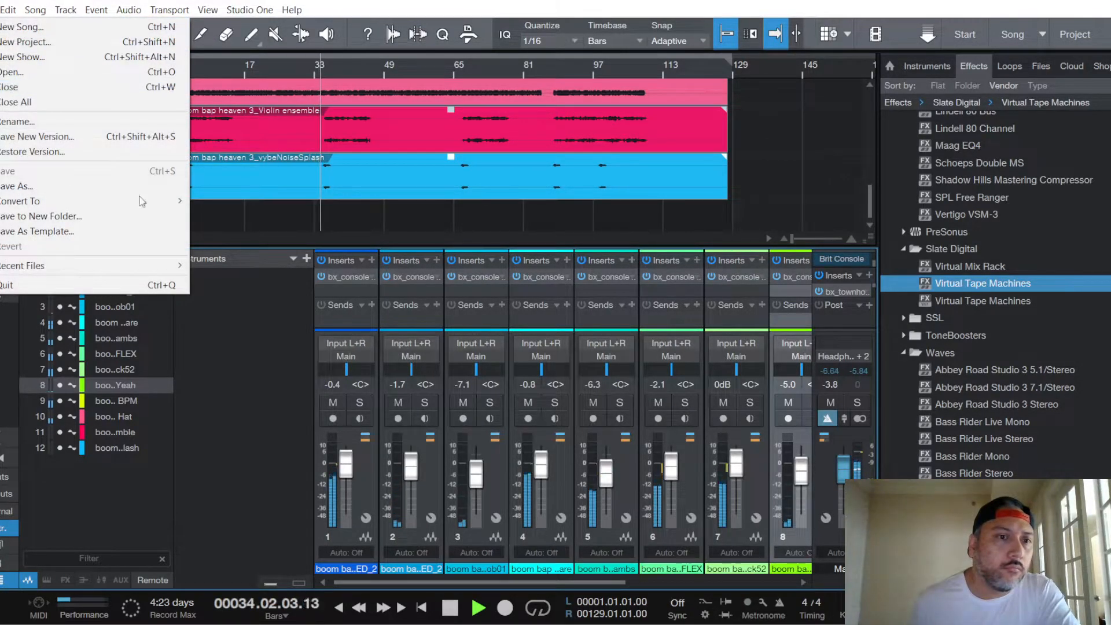
left_click(260, 322)
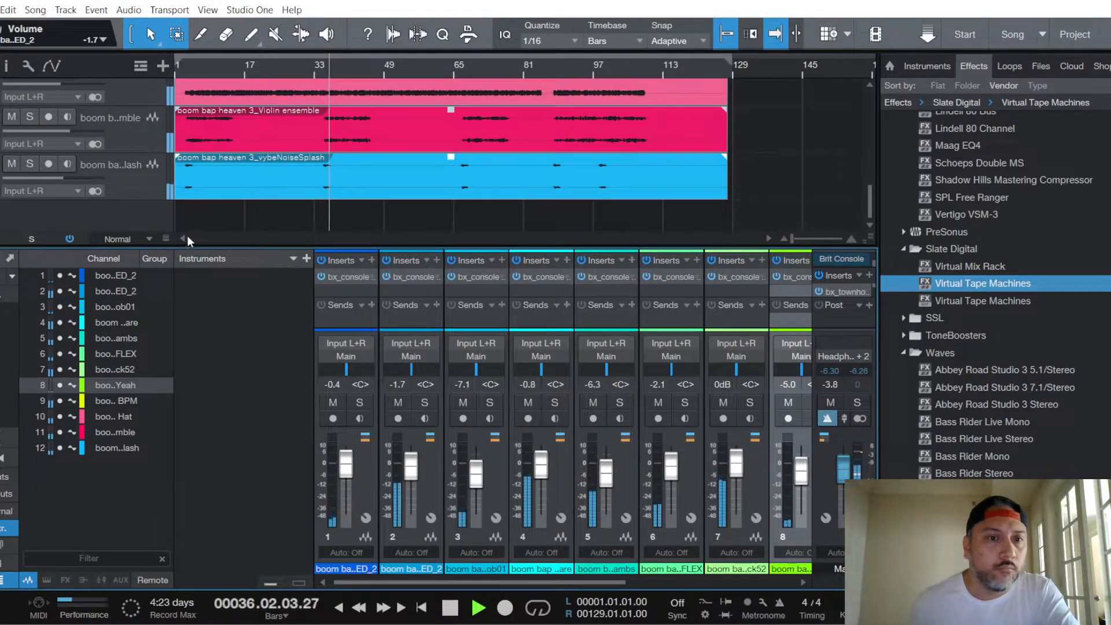
Step: Replay the beat from the start, raise the CrashMob01 channel volume to -6.7 dB and save the song
scroll(147, 182, "up", 5)
scroll(147, 181, "up", 5)
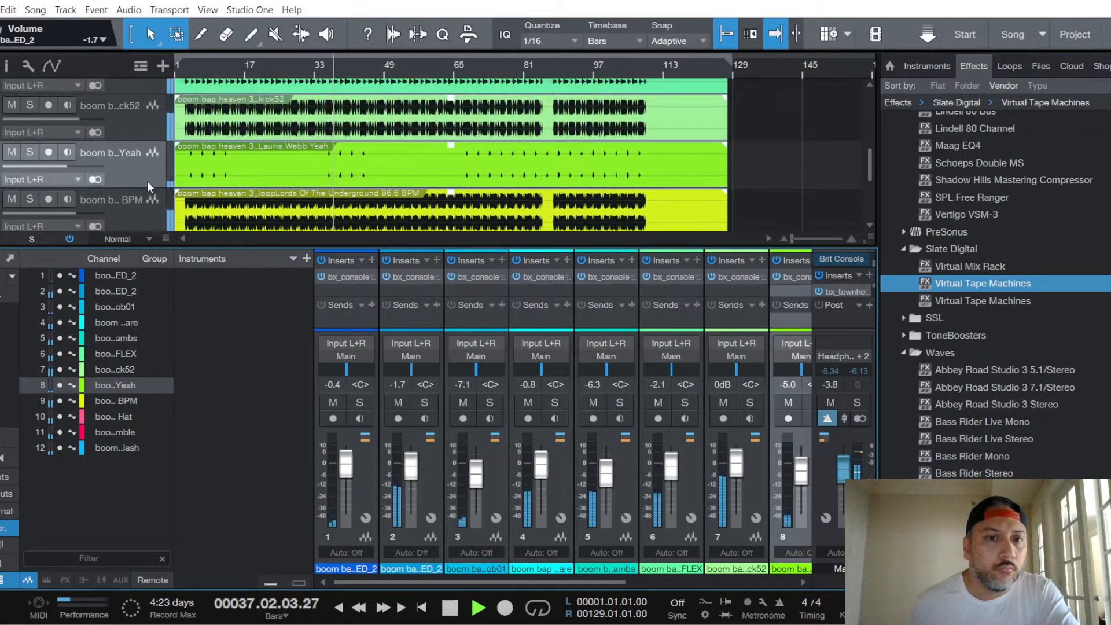
left_click(149, 118)
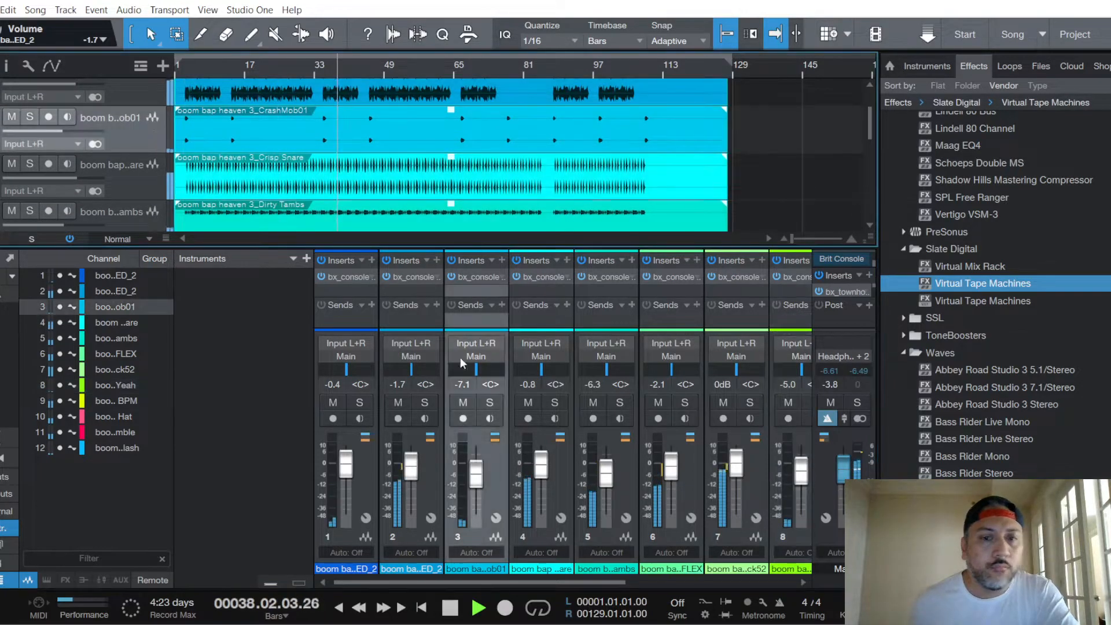
key("space")
key("space")
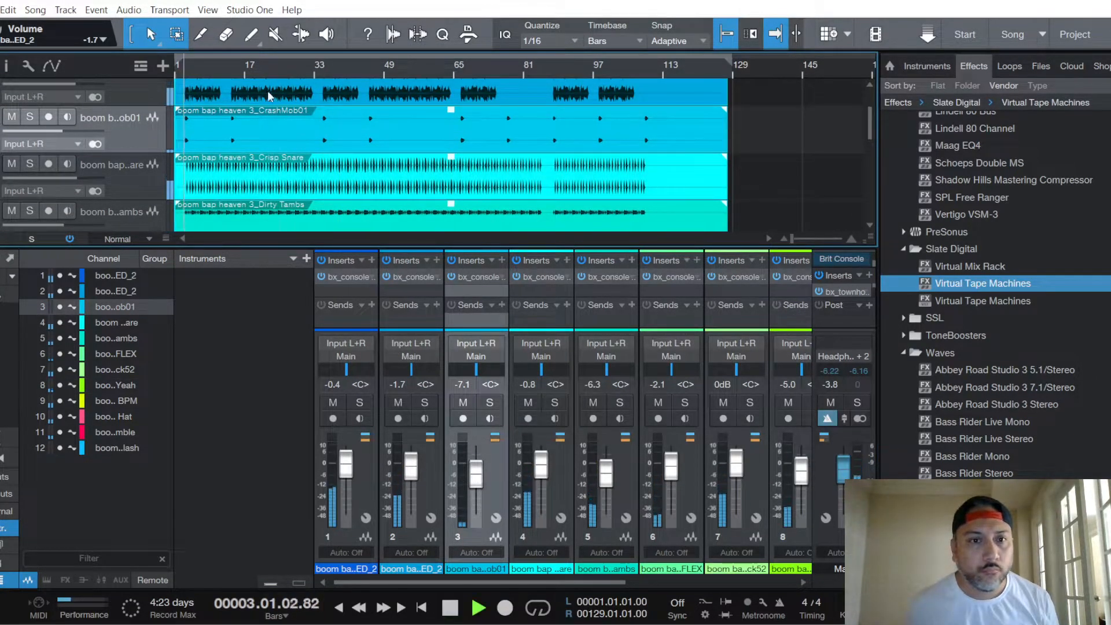
left_click_drag(476, 484, 477, 478)
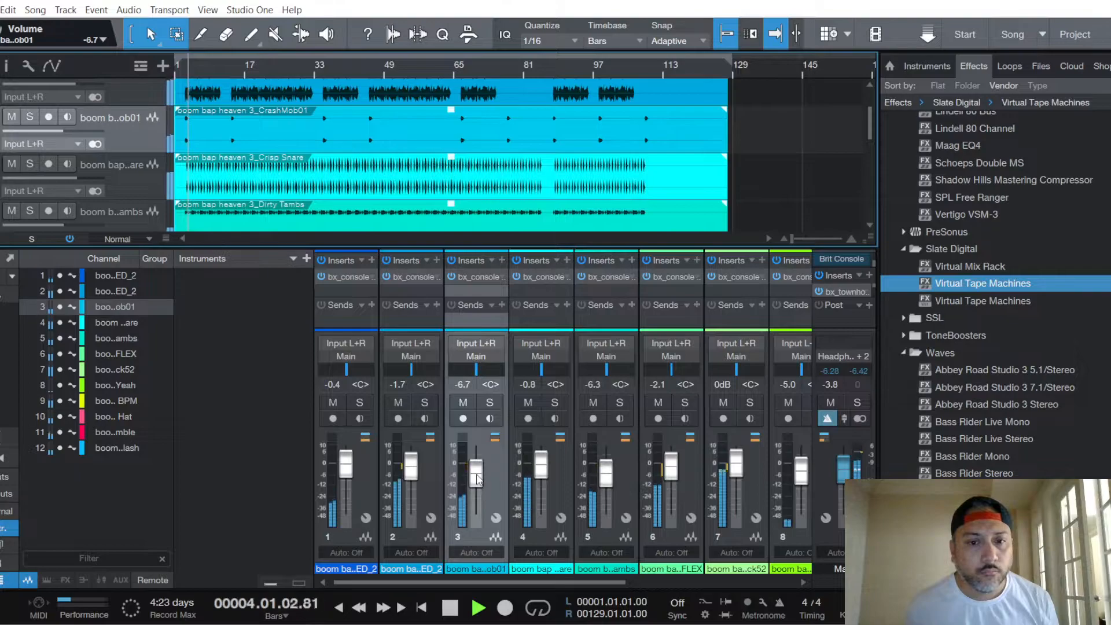
scroll(120, 158, "up", 2)
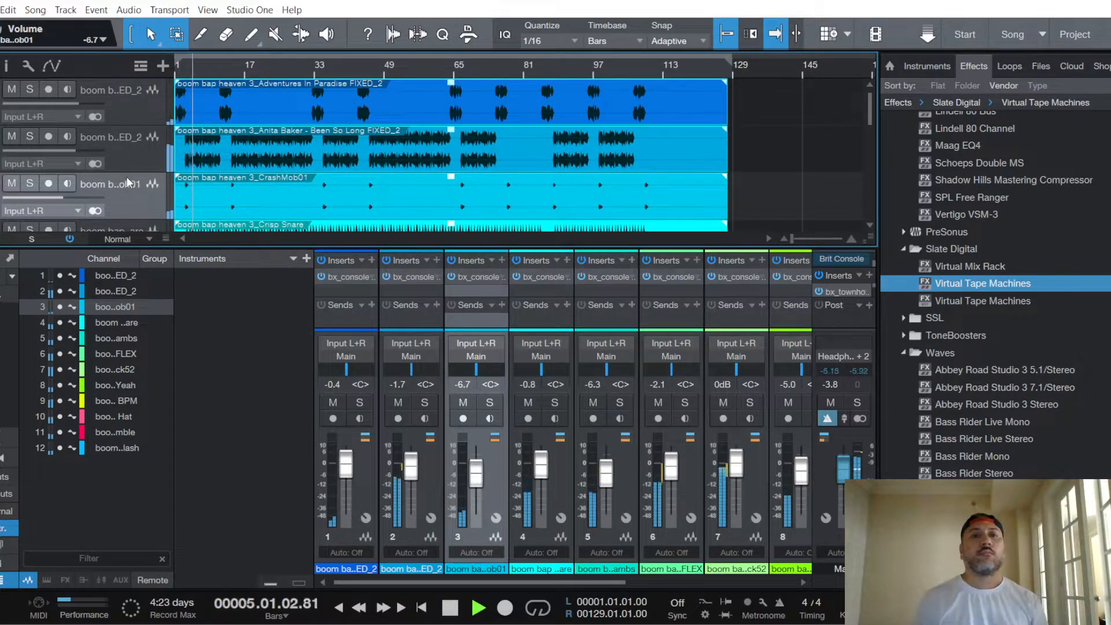
scroll(127, 176, "down", 4)
scroll(126, 176, "down", 5)
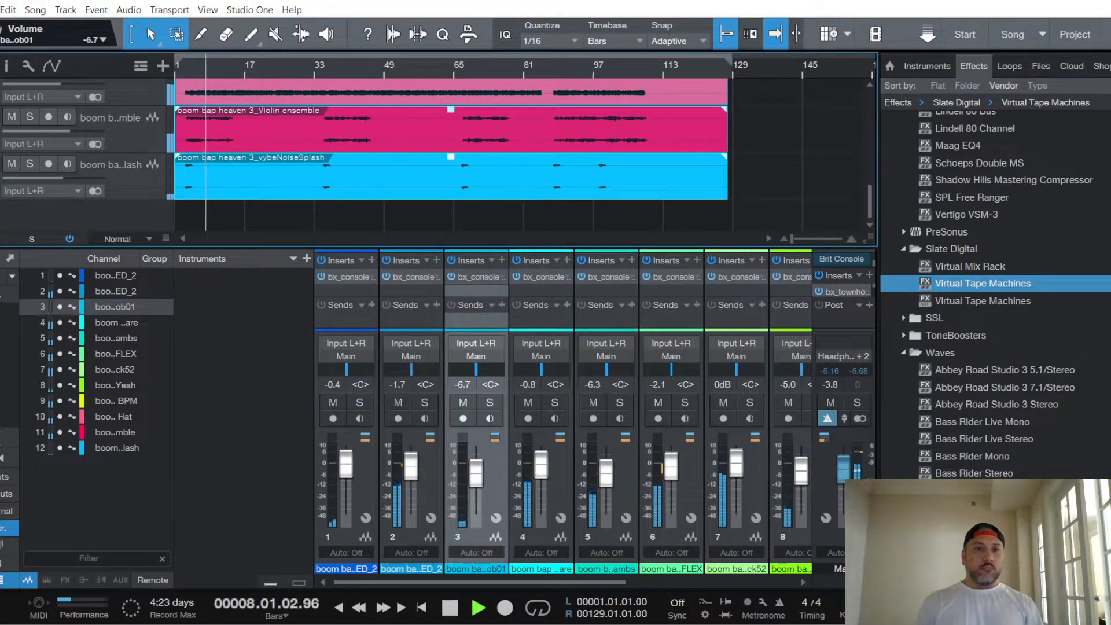
left_click(1, 10)
left_click(27, 173)
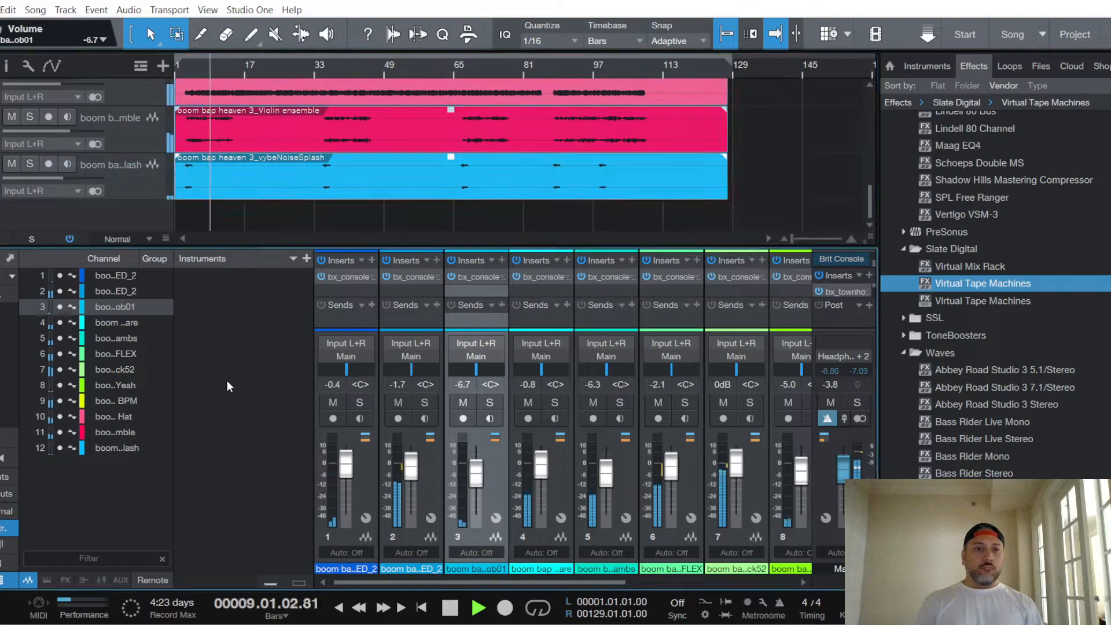
Step: Raise the vybeNoiseSplash channel volume to -5.0 dB while replaying the section from about bar 35, and save the song
key("space")
left_click(322, 72)
key("space")
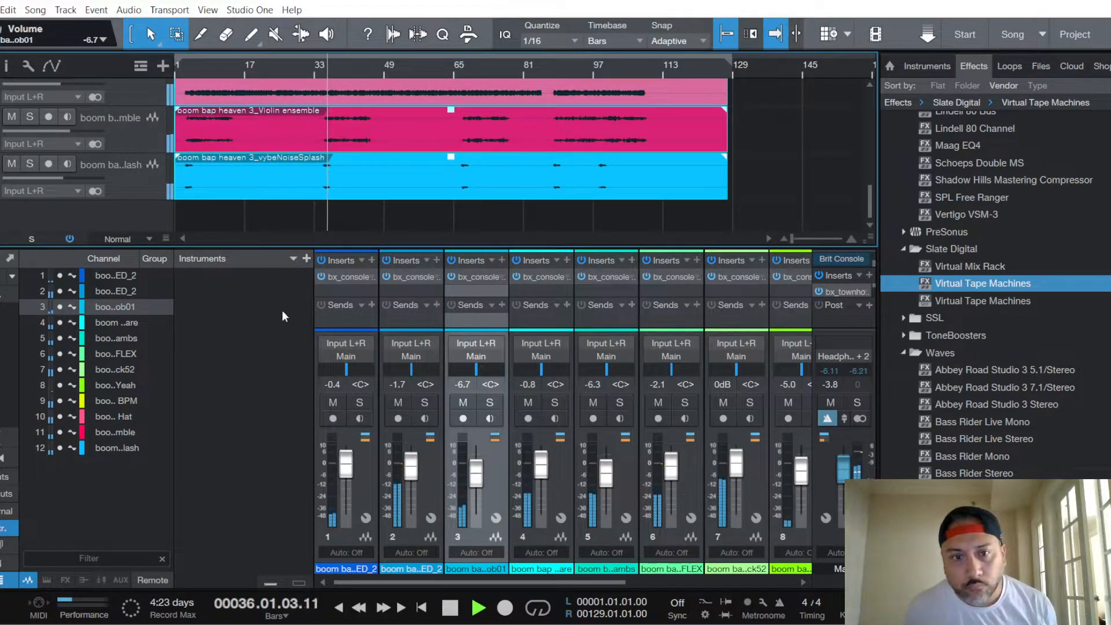
left_click(133, 178)
key("space")
key("space")
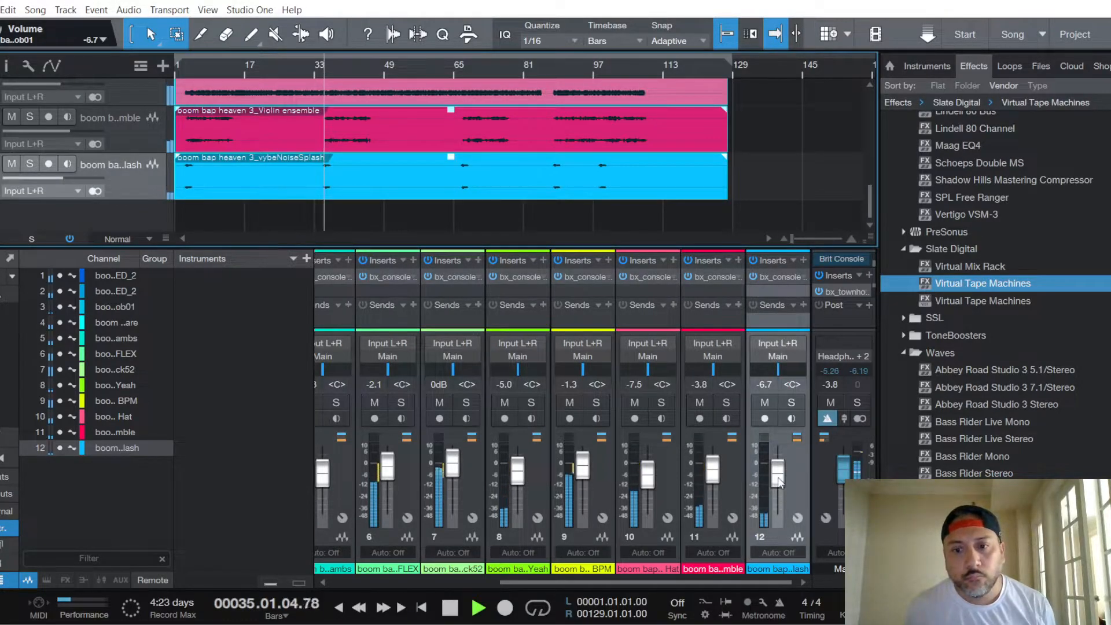
left_click_drag(778, 488, 777, 481)
key("space")
key("space")
left_click_drag(778, 477, 778, 475)
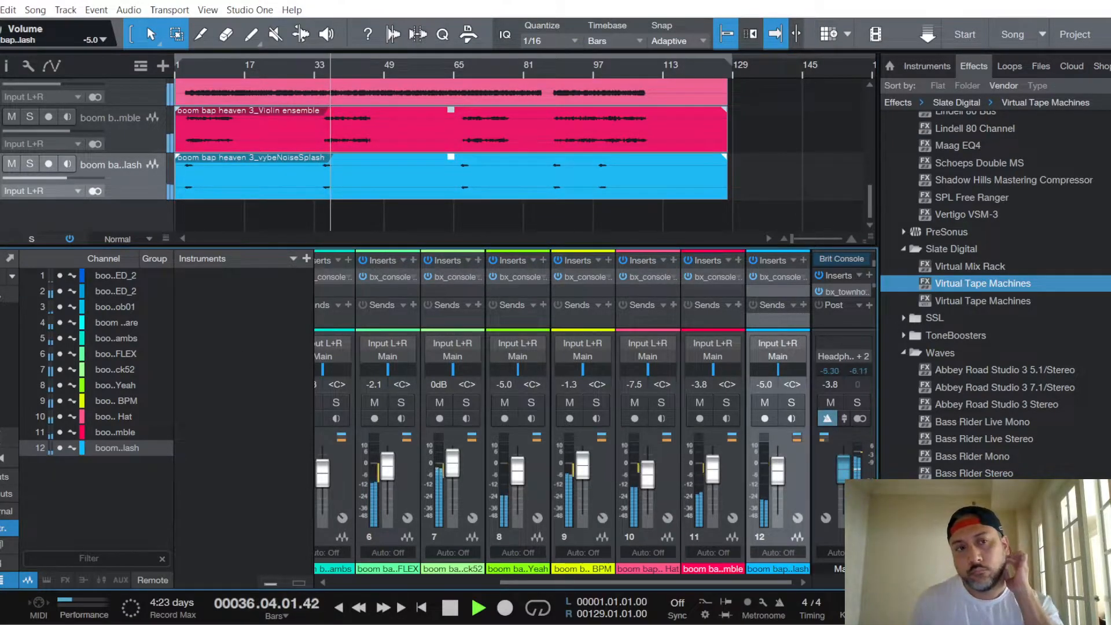
left_click(1, 10)
left_click(15, 170)
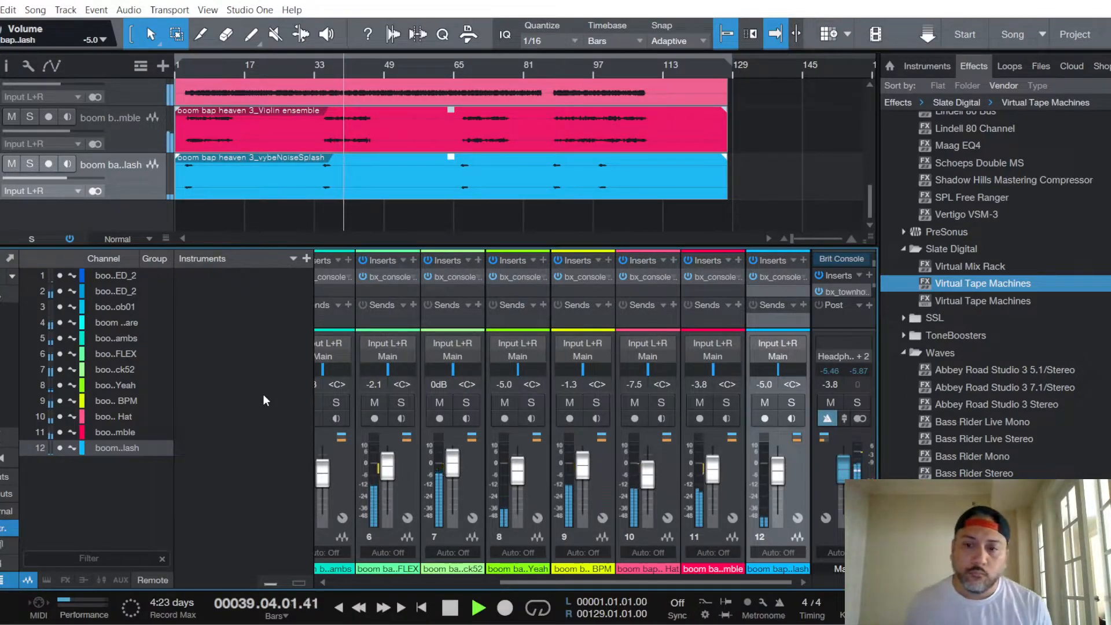
Step: Lower the Main bus volume to -4.6 dB during playback and save the song
scroll(838, 467, "down", 2)
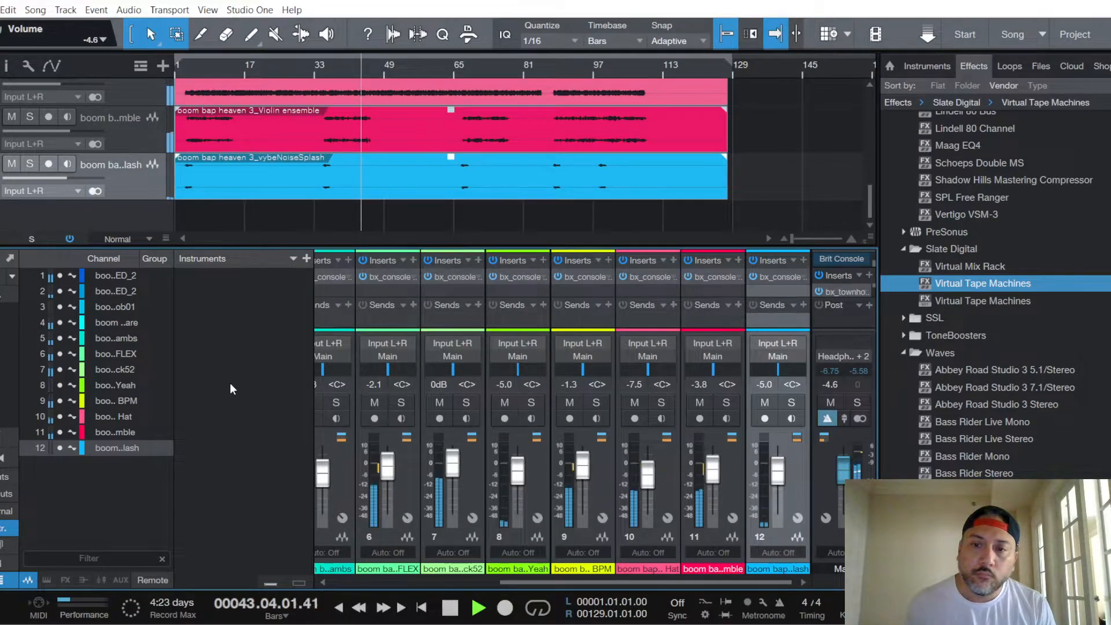
left_click(2, 10)
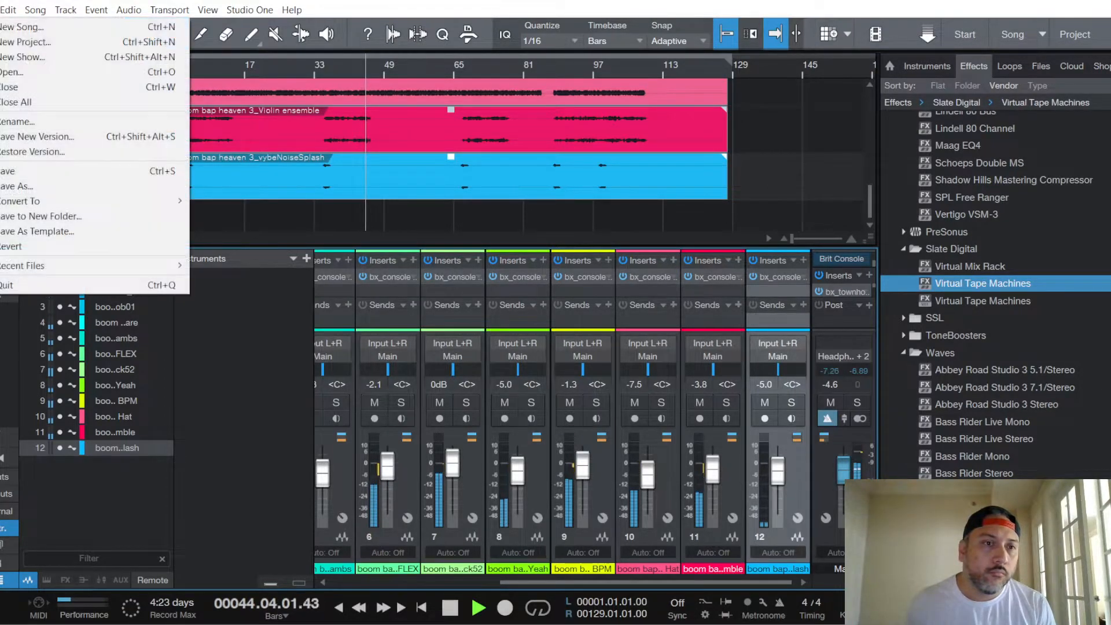
left_click(20, 168)
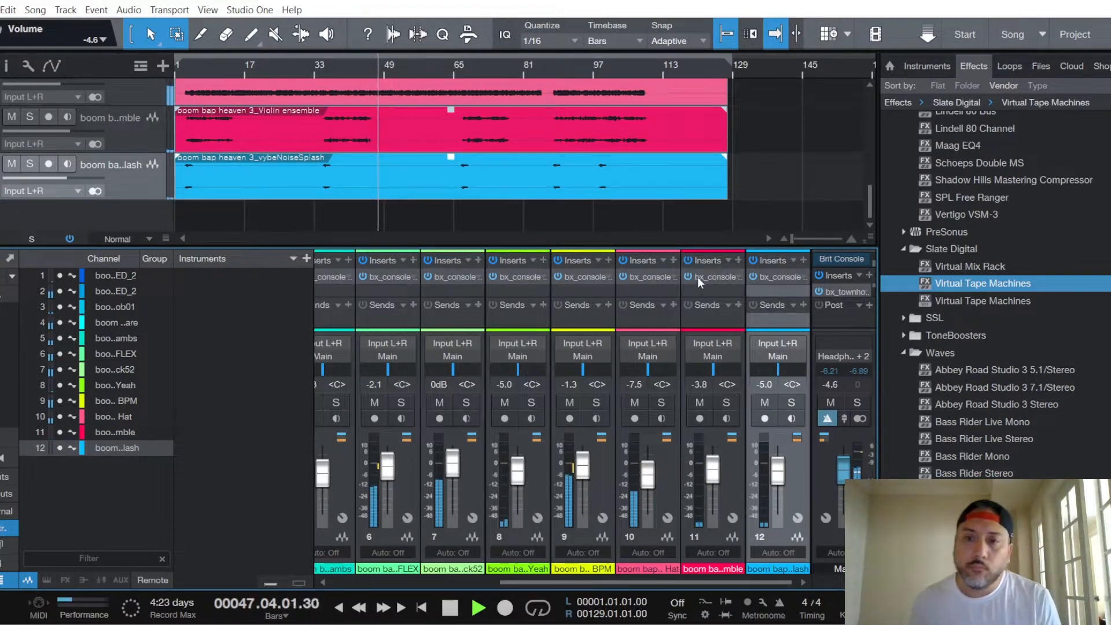
Step: Check the settings and meters of bx_townhouse Buss Compressor, The God Particle and Virtual Tape Machines on the Main bus during playback
left_click(842, 291)
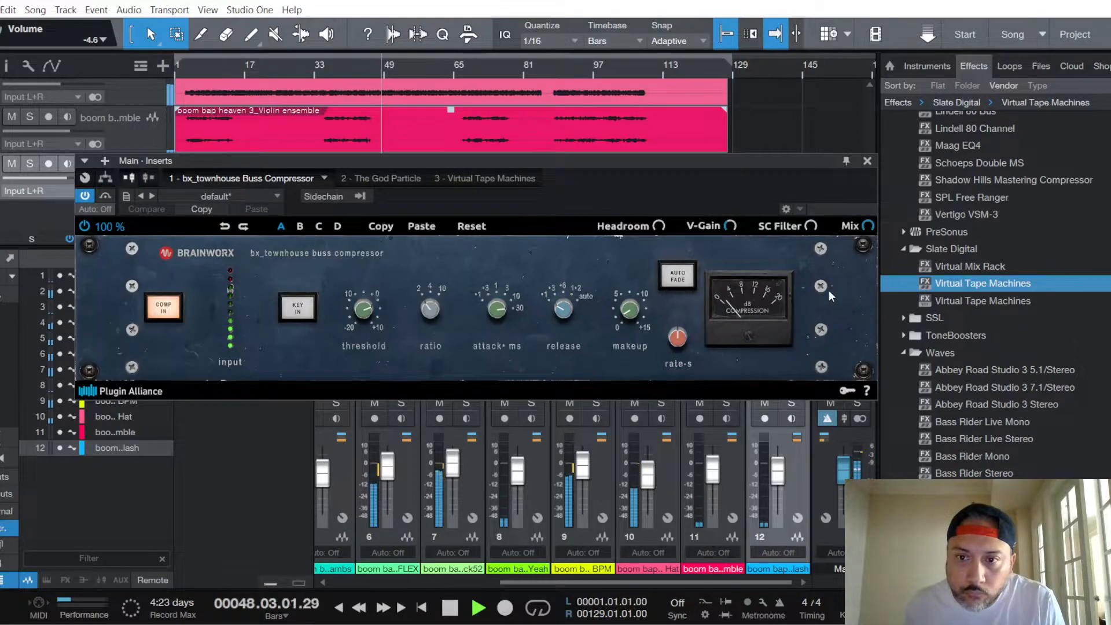
left_click(447, 175)
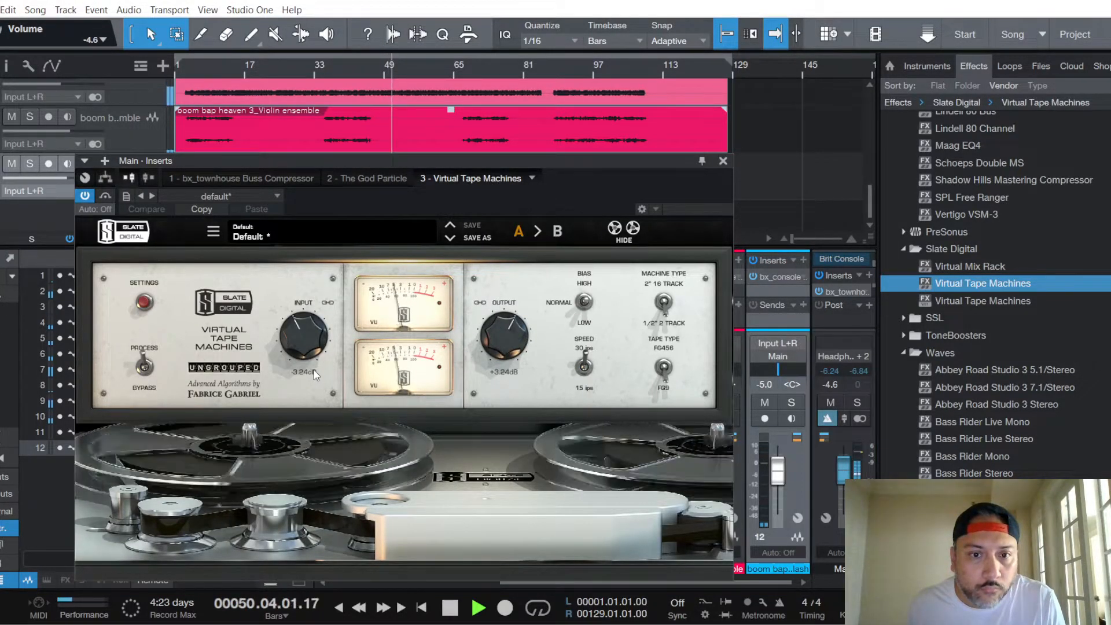
left_click(381, 177)
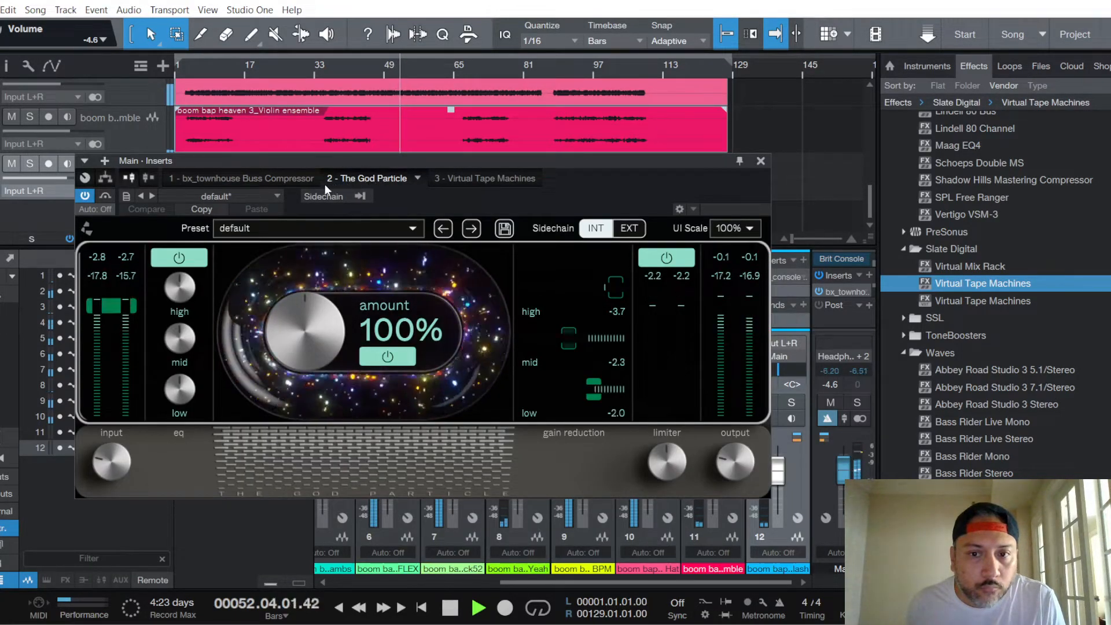
left_click(253, 179)
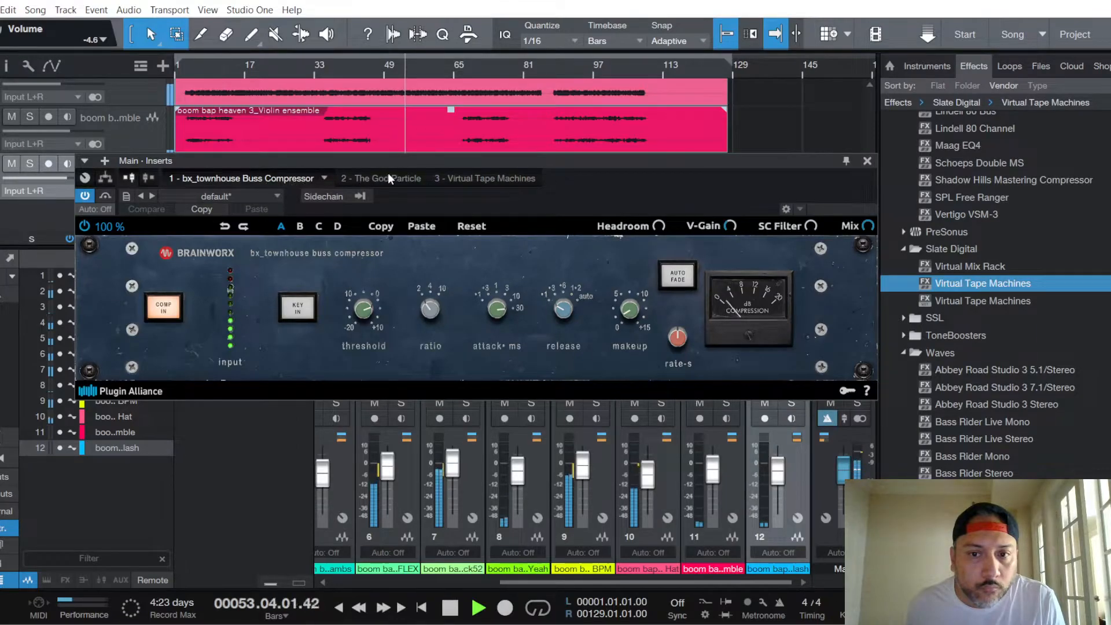
left_click(867, 161)
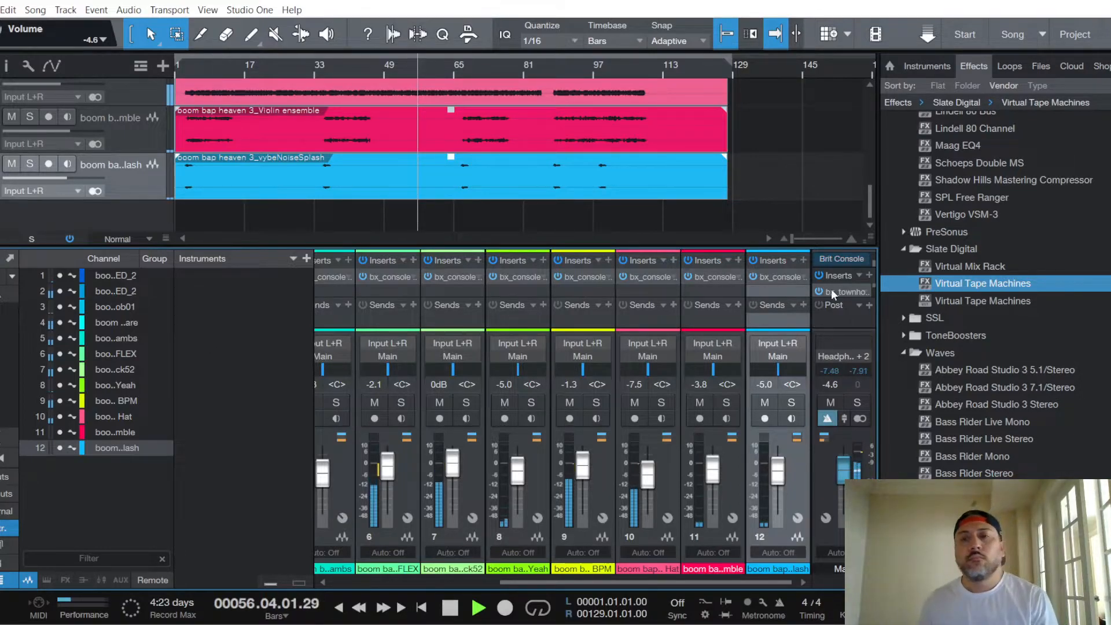
left_click(849, 291)
left_click(487, 177)
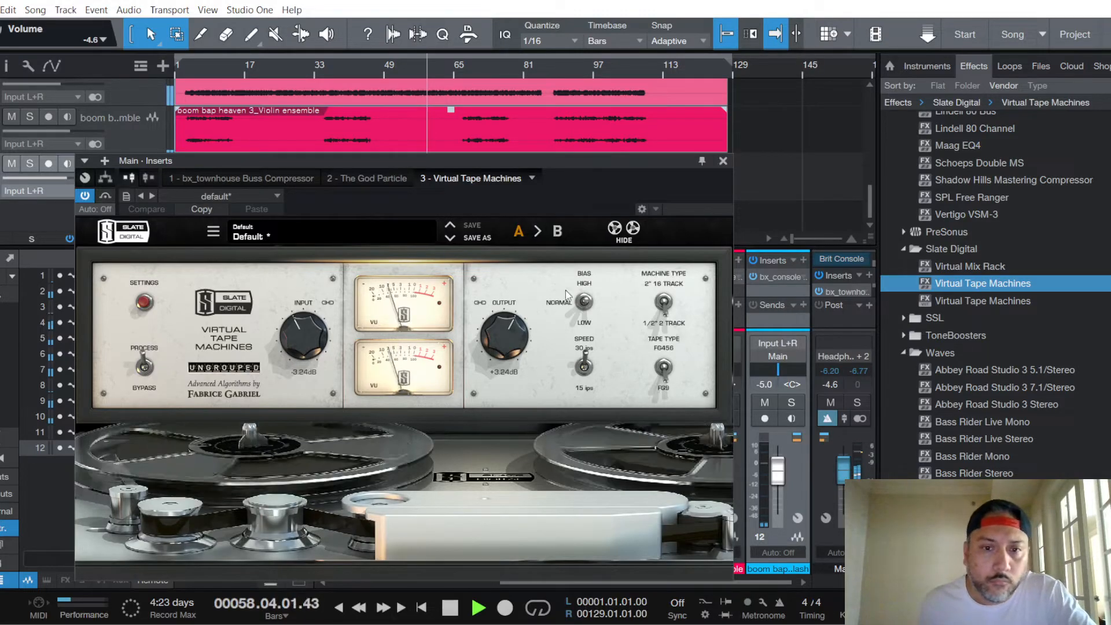
left_click(724, 161)
Step: Save the song, stop playback and return the playhead to the start of the song
left_click(0, 10)
left_click(23, 174)
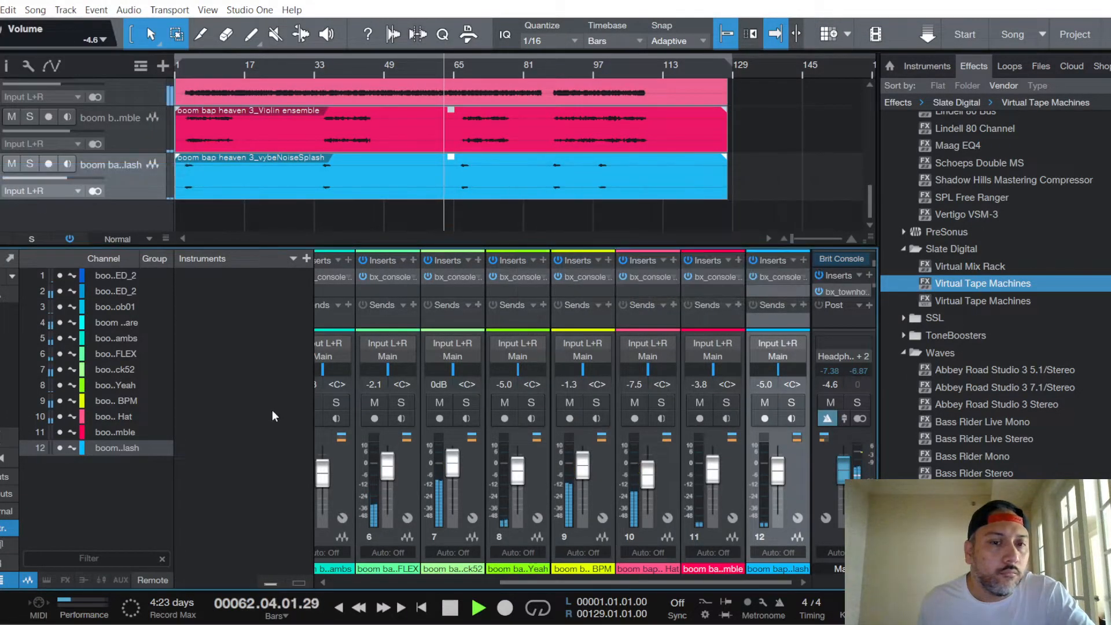
key("space")
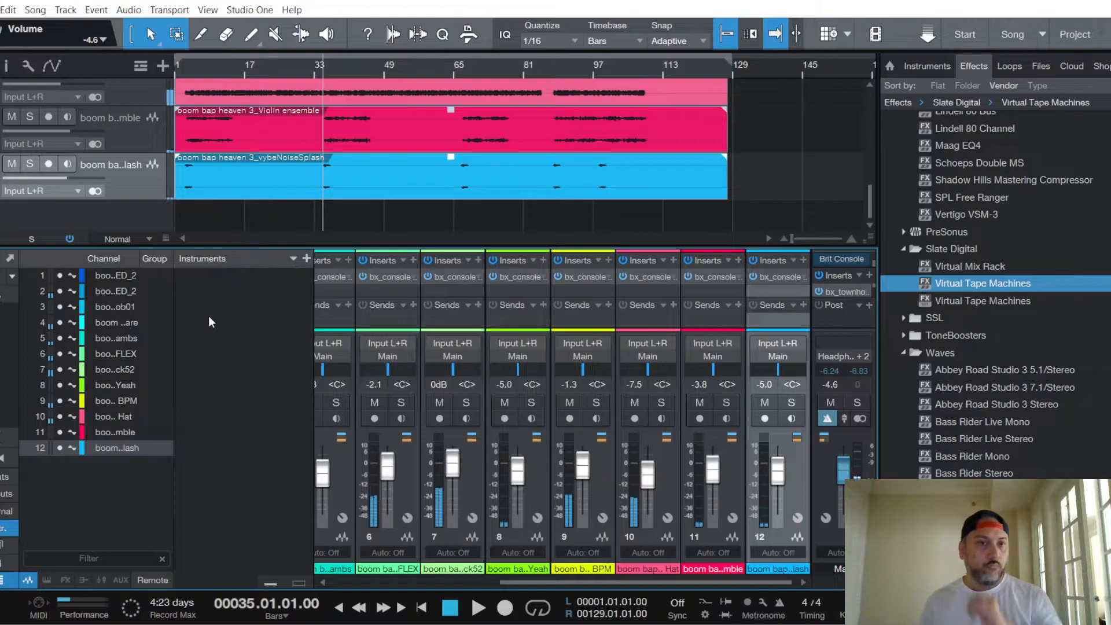
left_click(450, 607)
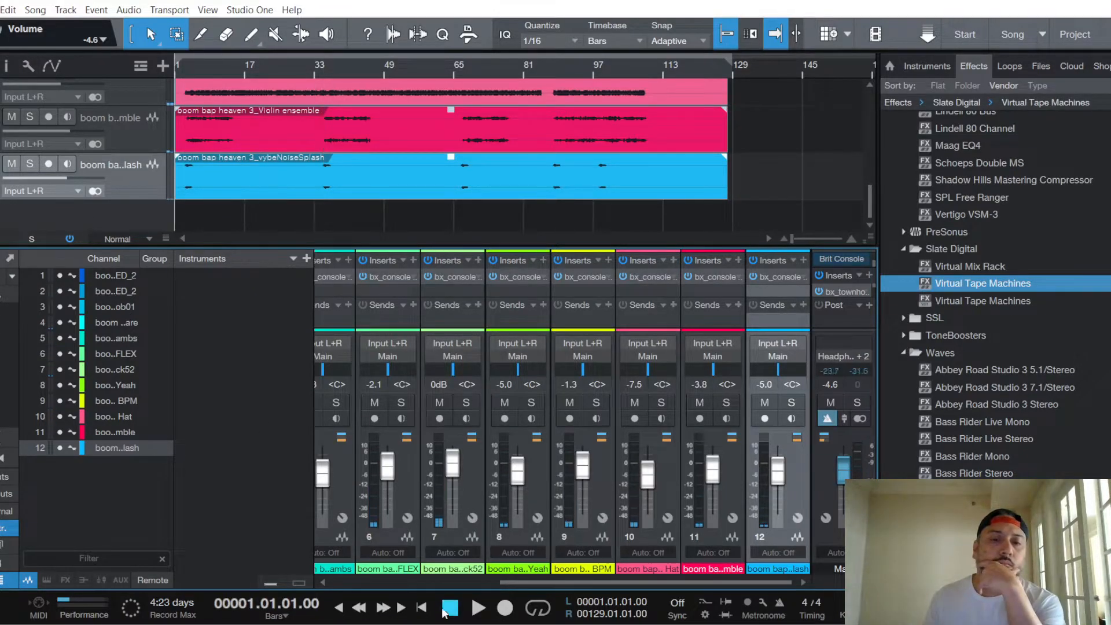
left_click(2, 10)
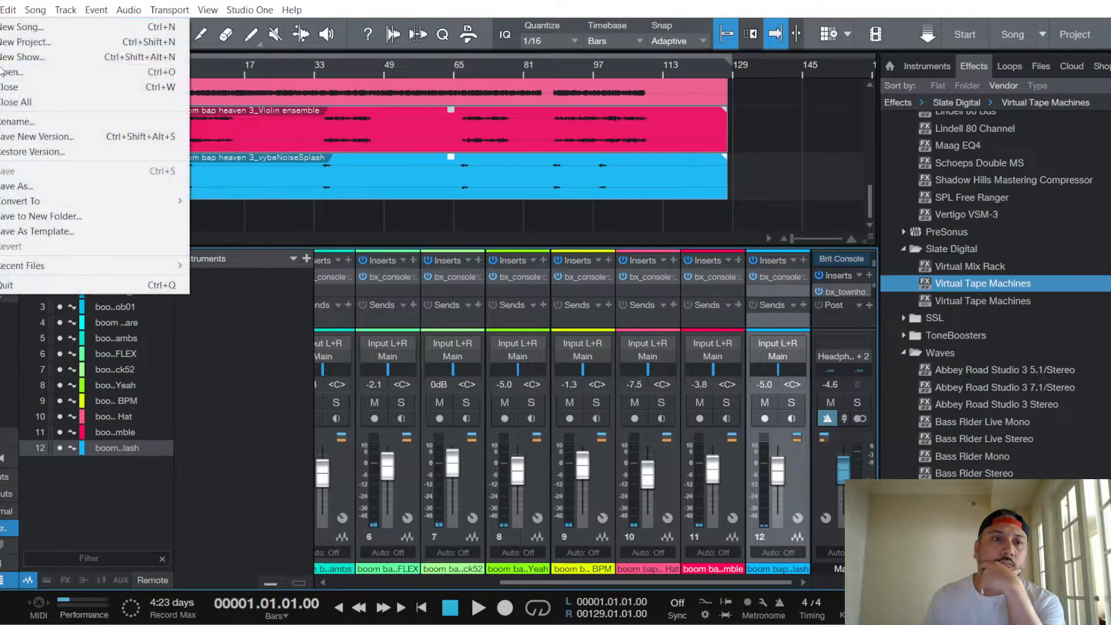
left_click(256, 354)
Step: Switch to OBS, unmute the Mic/Aux source and return to Studio One
left_click(677, 624)
left_click(591, 579)
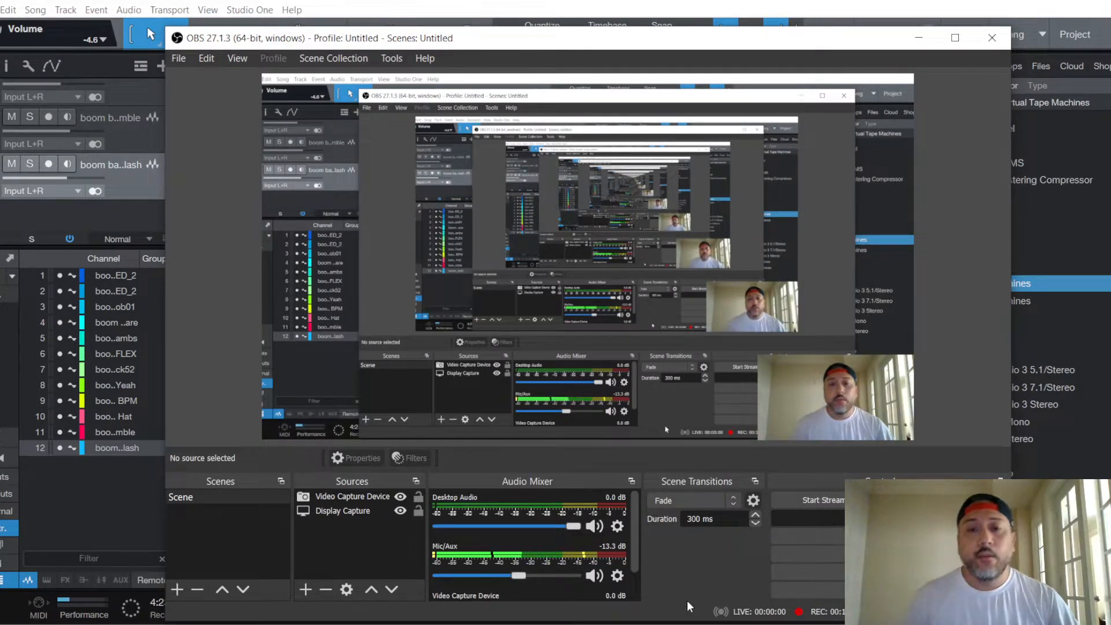
left_click(913, 44)
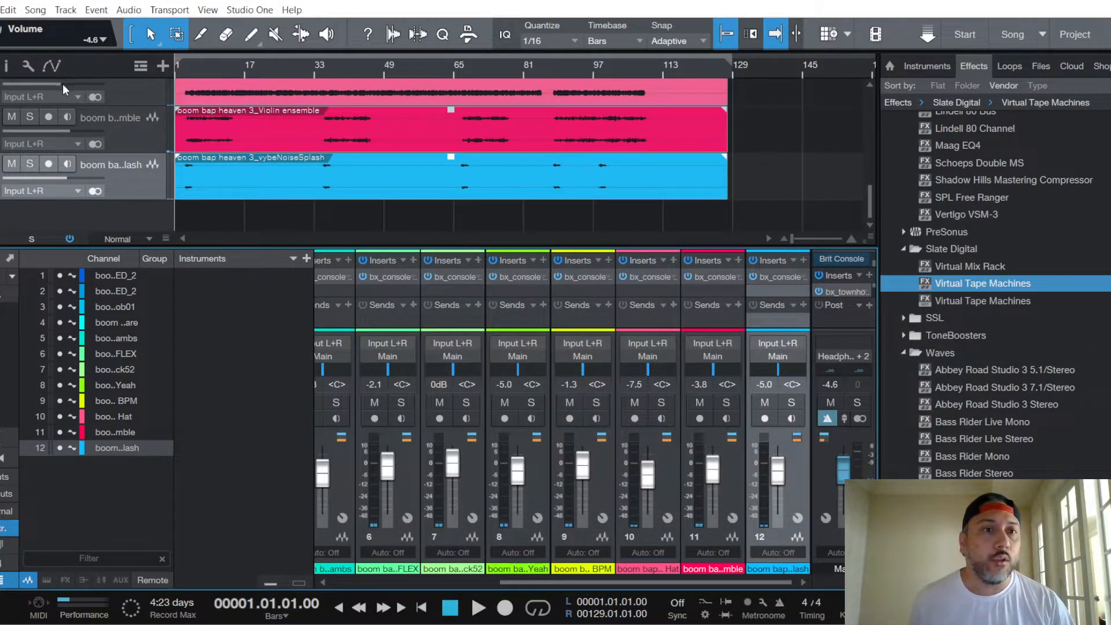
Step: Review the bx_console SSL 4000 E strip on the vybeNoiseSplash channel and the Brit Console Mix FX on the Main bus
left_click(773, 279)
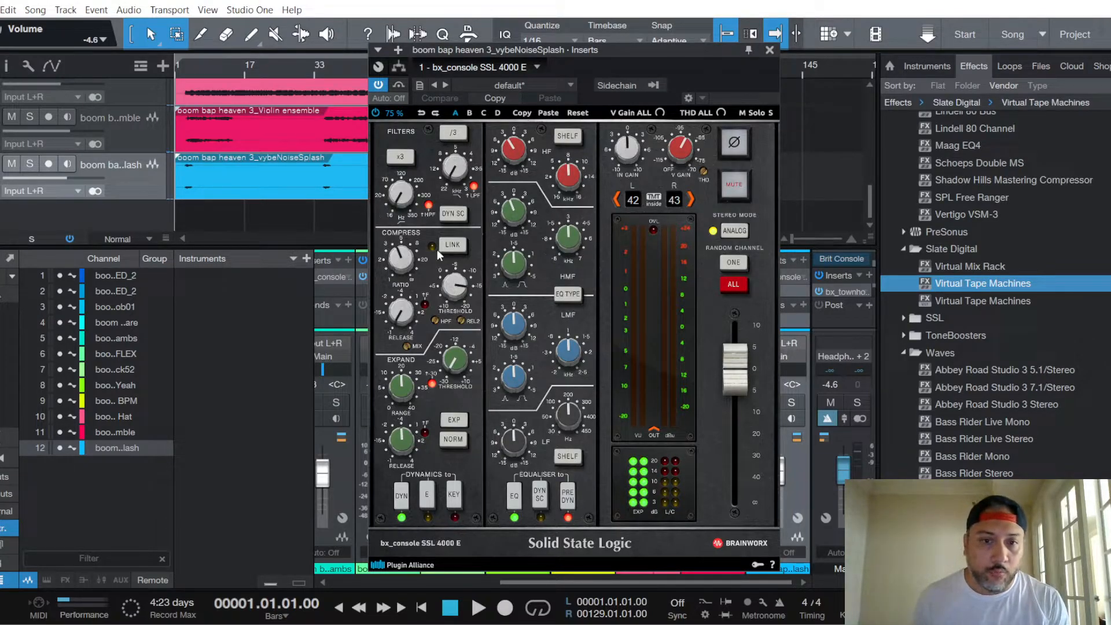
left_click(768, 51)
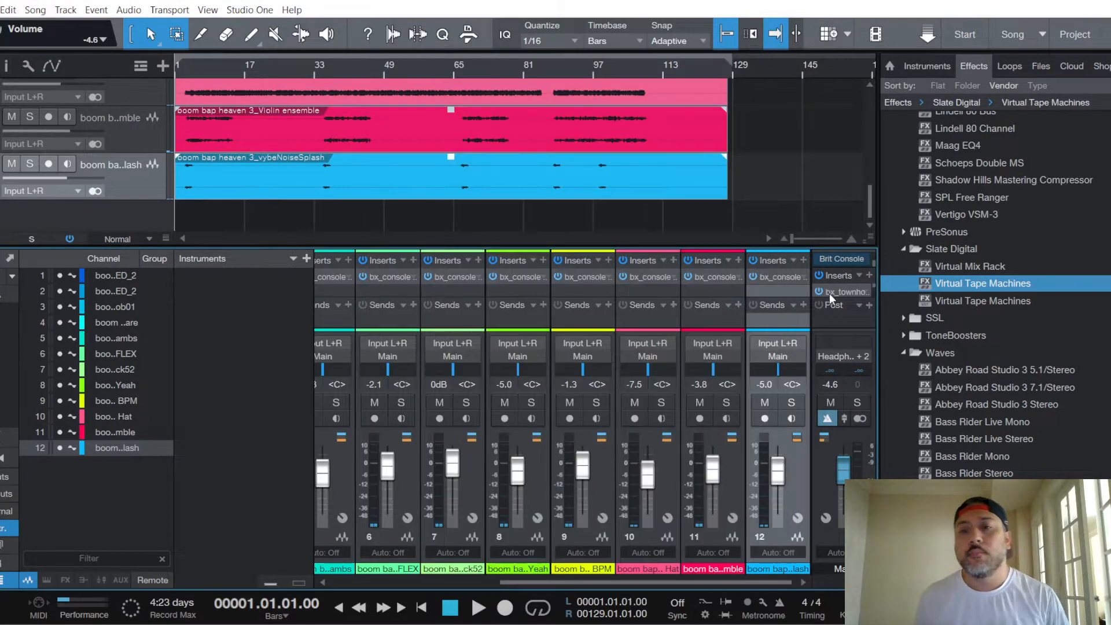
left_click(838, 260)
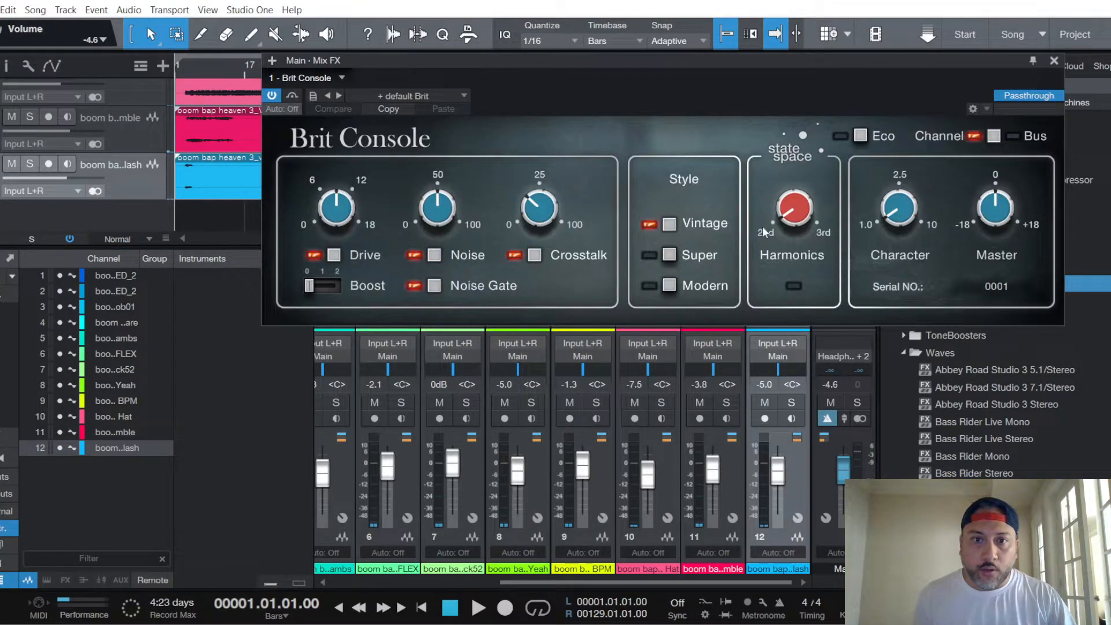
left_click(1054, 60)
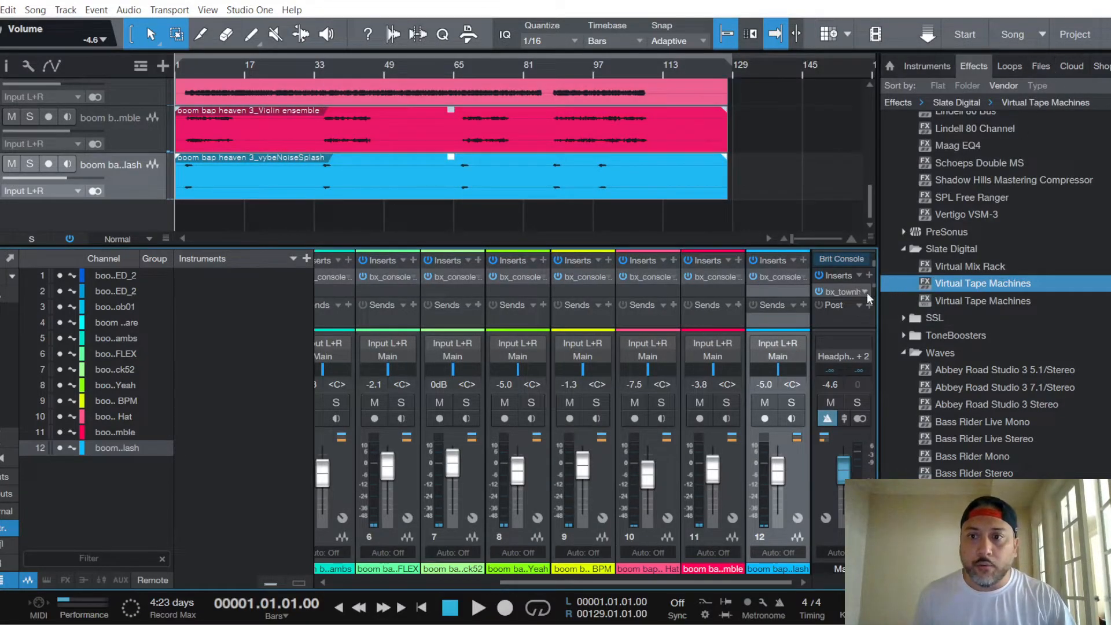
Step: Review the three Main bus inserts in chain order with playback stopped, from bx_townhouse Buss Compressor to Virtual Tape Machines
left_click(845, 290)
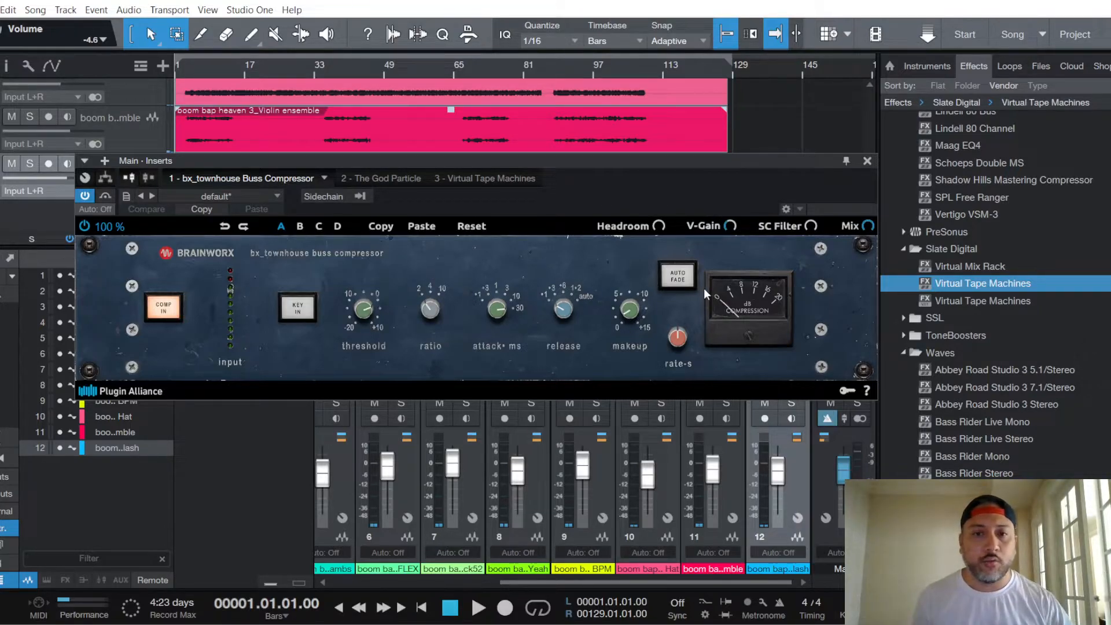
left_click(384, 178)
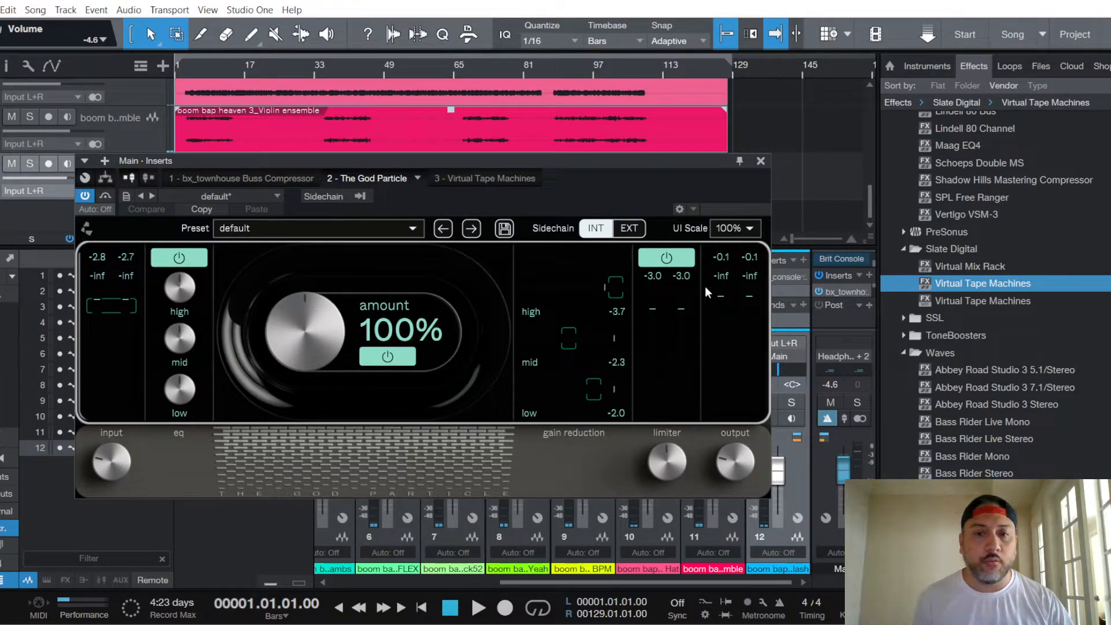
left_click(501, 178)
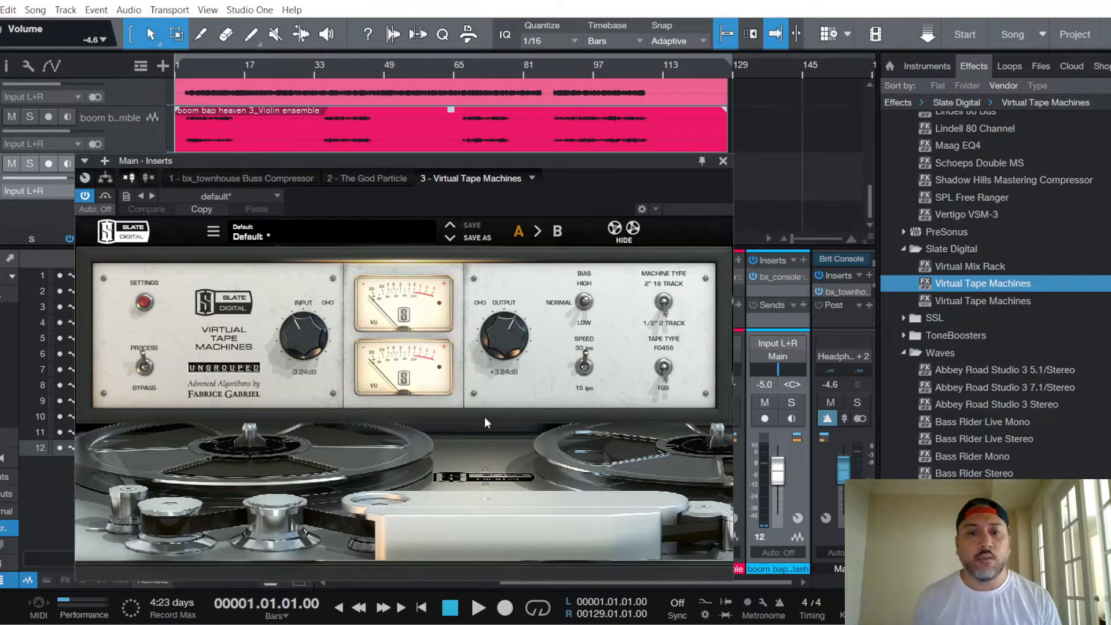
left_click(723, 161)
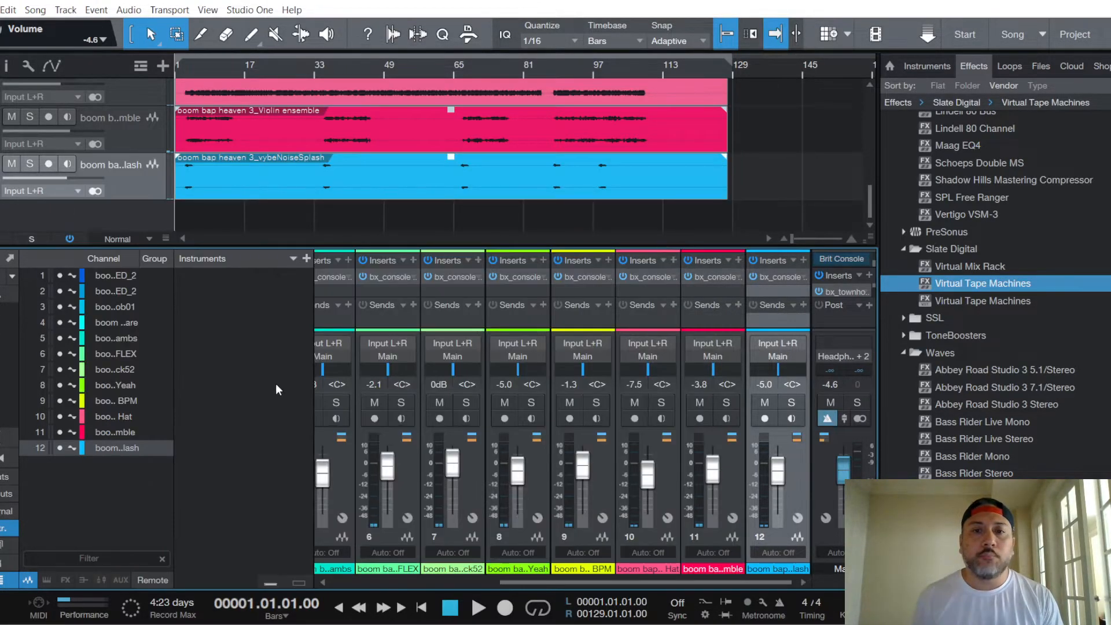
Step: Set up a mixdown export of the song with the Desktop folder as its location
left_click(36, 9)
left_click(64, 57)
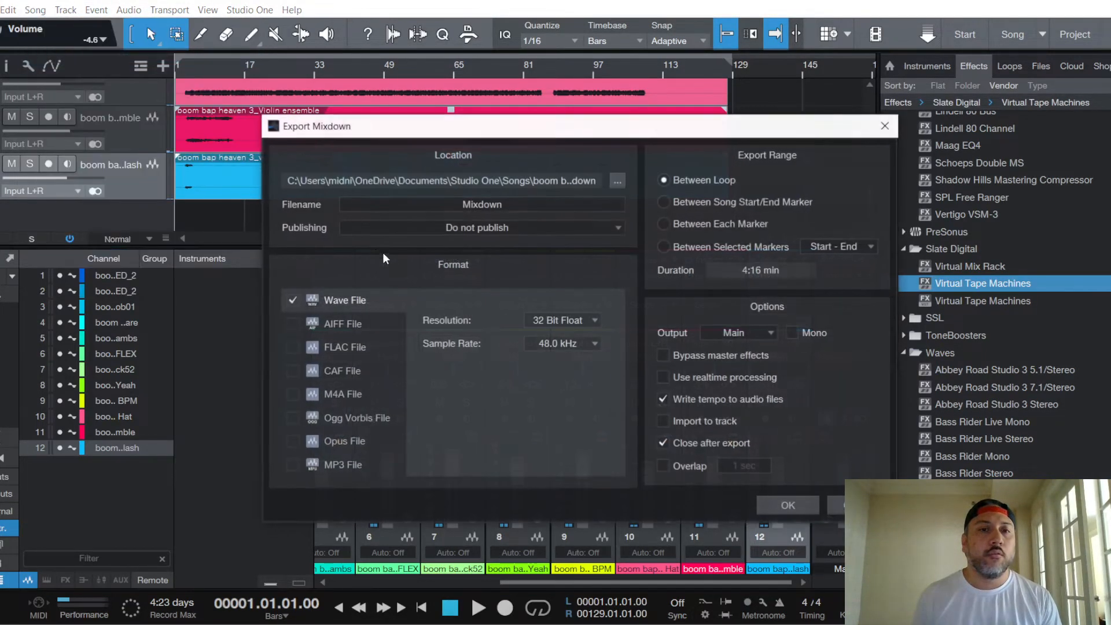
left_click(617, 180)
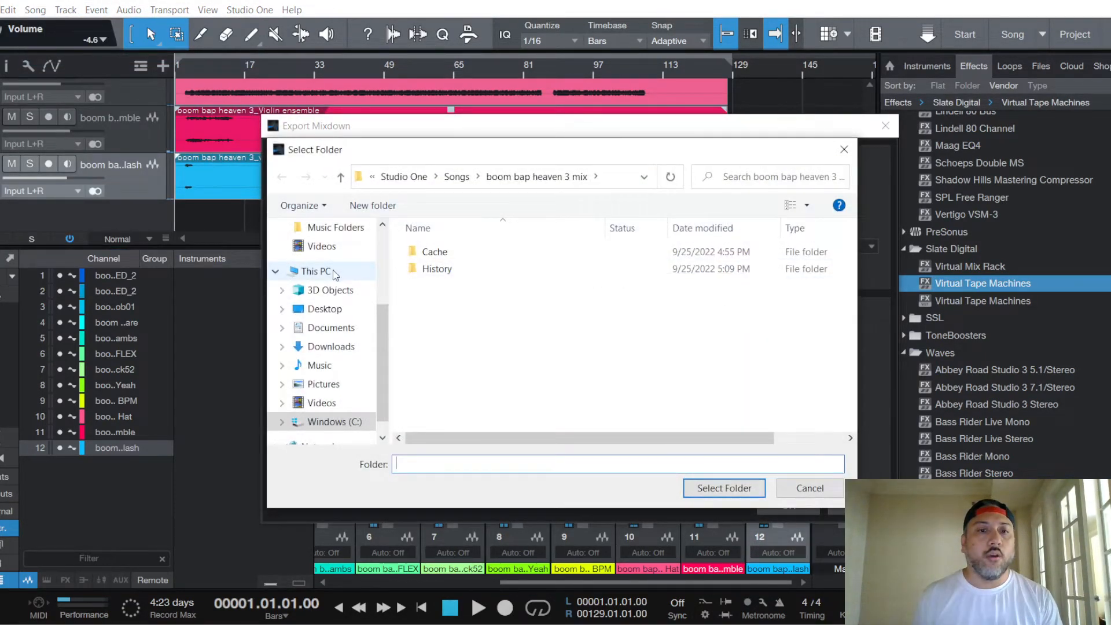
left_click(323, 308)
left_click(735, 488)
Step: Name the mixdown file "boom bap heaven 3 mix" and export it as a Wave file
left_click(512, 205)
key("BackSpace")
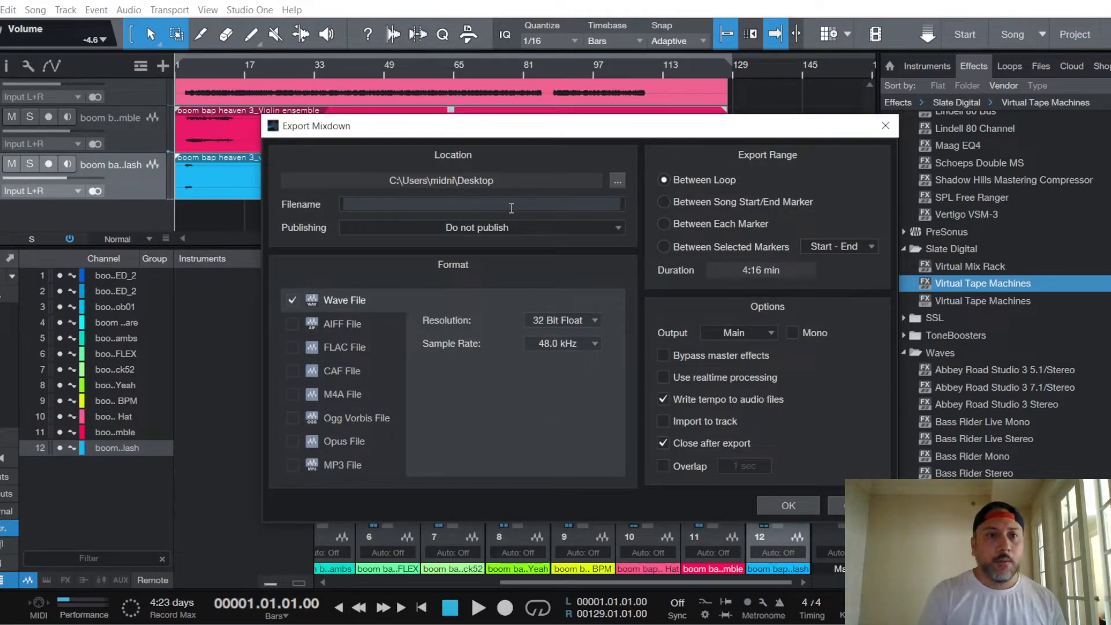
type("boom b")
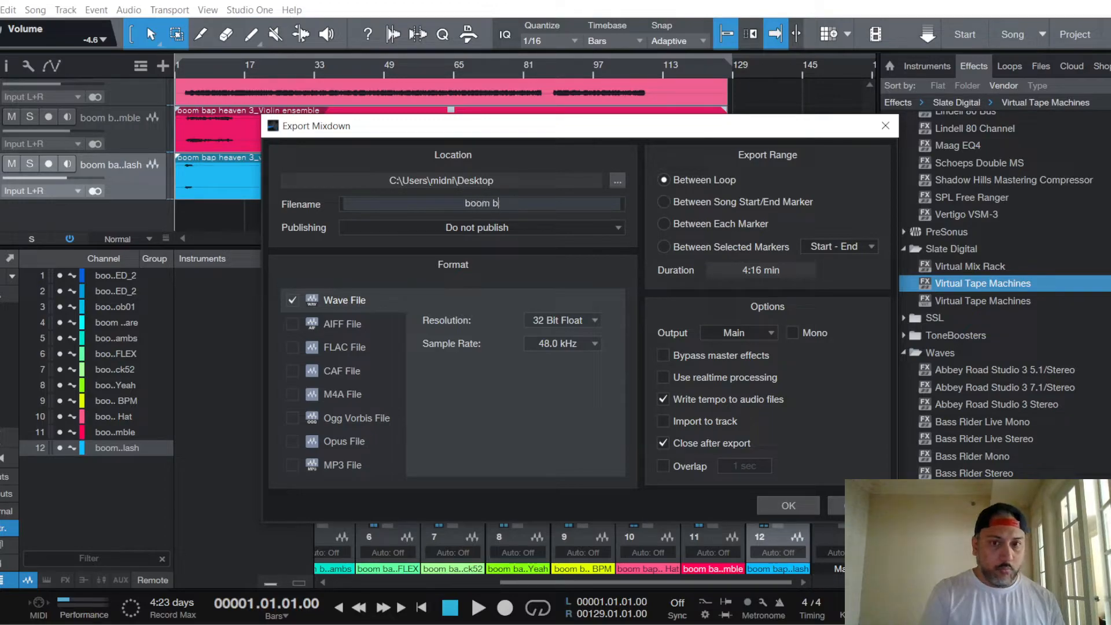
type("a")
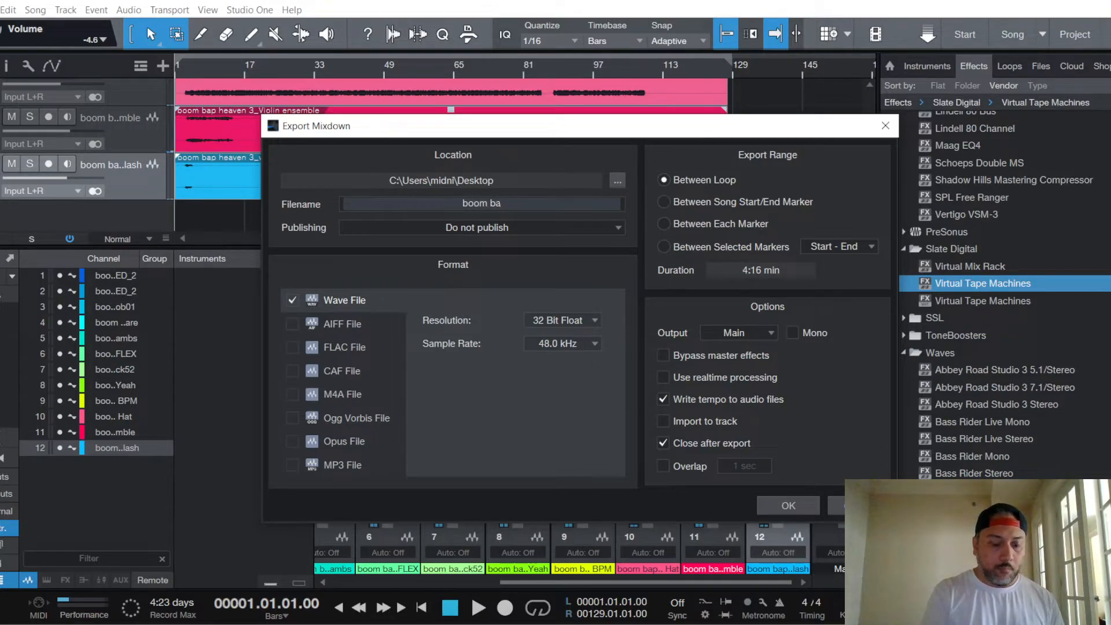
type("p heav")
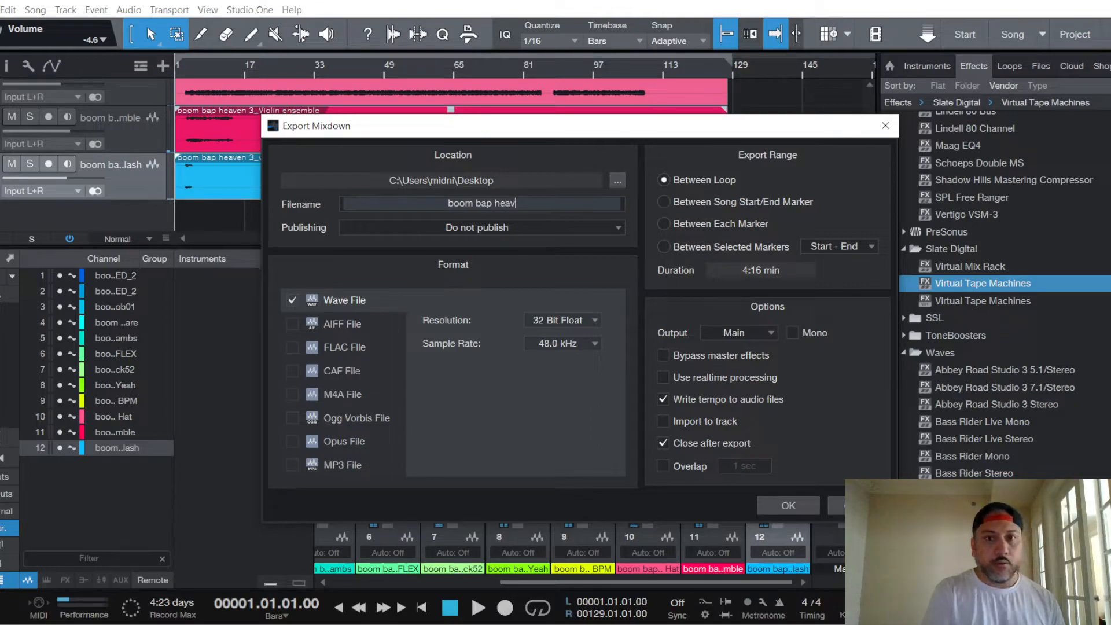
type("en 3 mix")
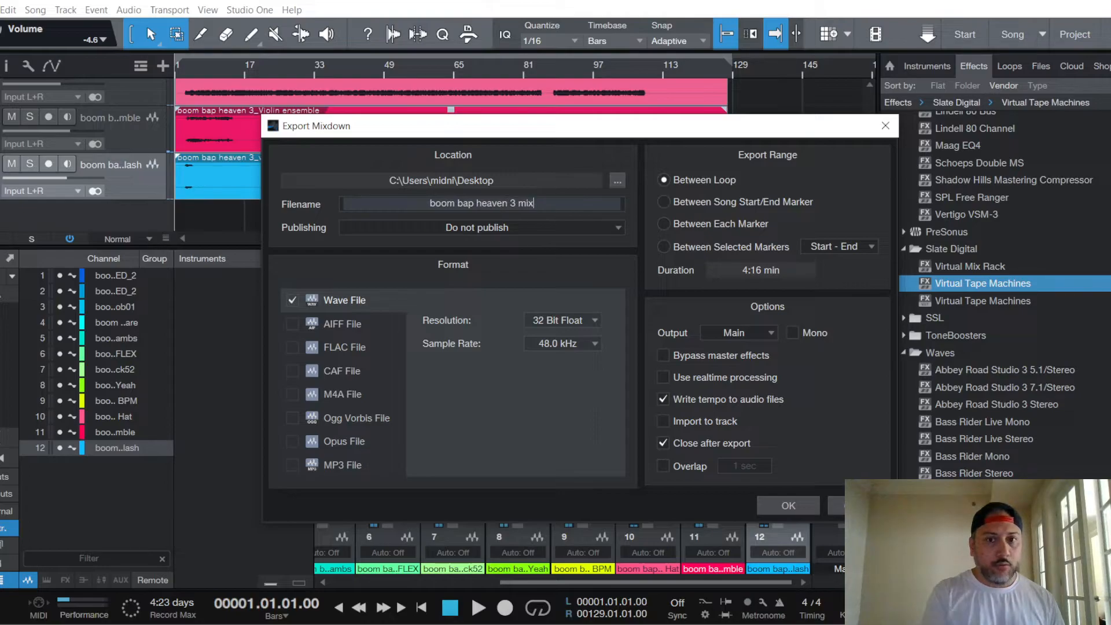
left_click(766, 502)
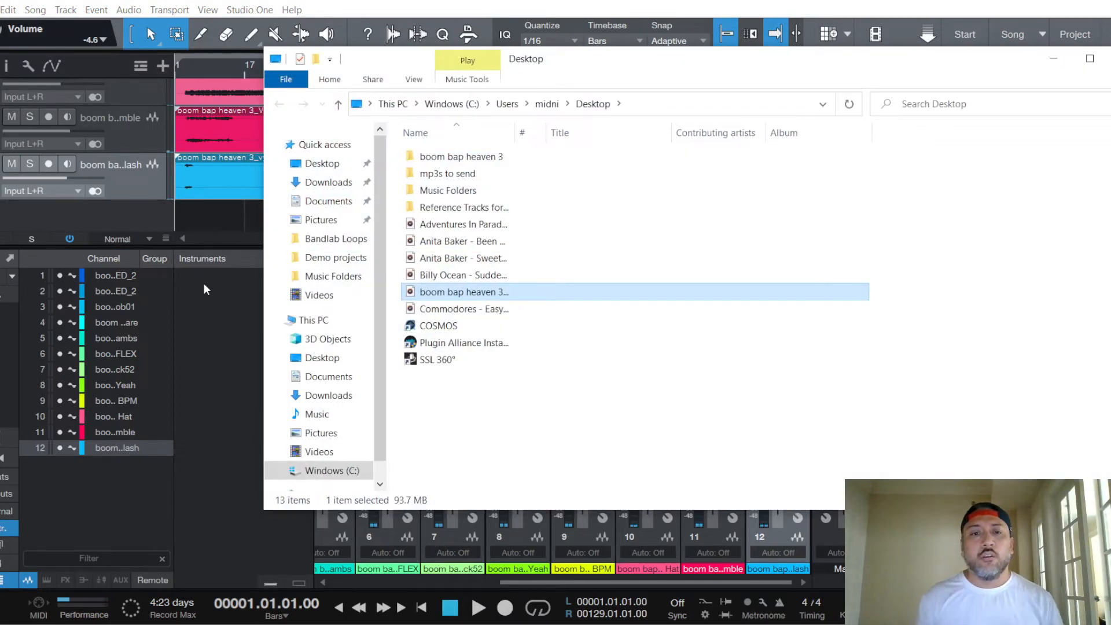
Step: Close the Desktop folder window showing the exported file and save the song
left_click(1107, 57)
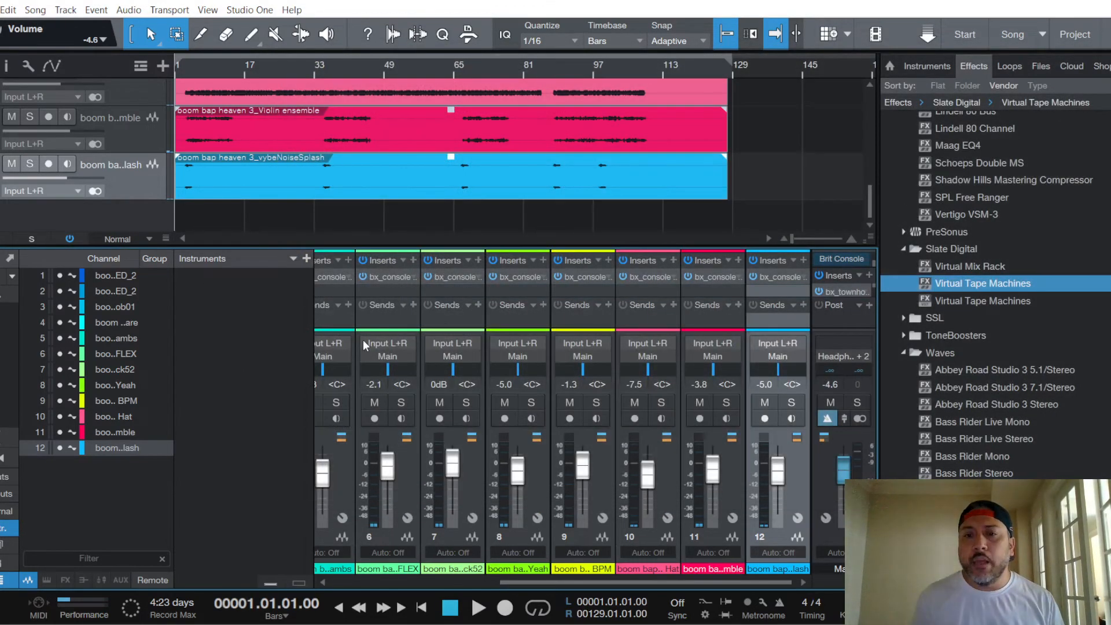
left_click(1, 10)
left_click(8, 171)
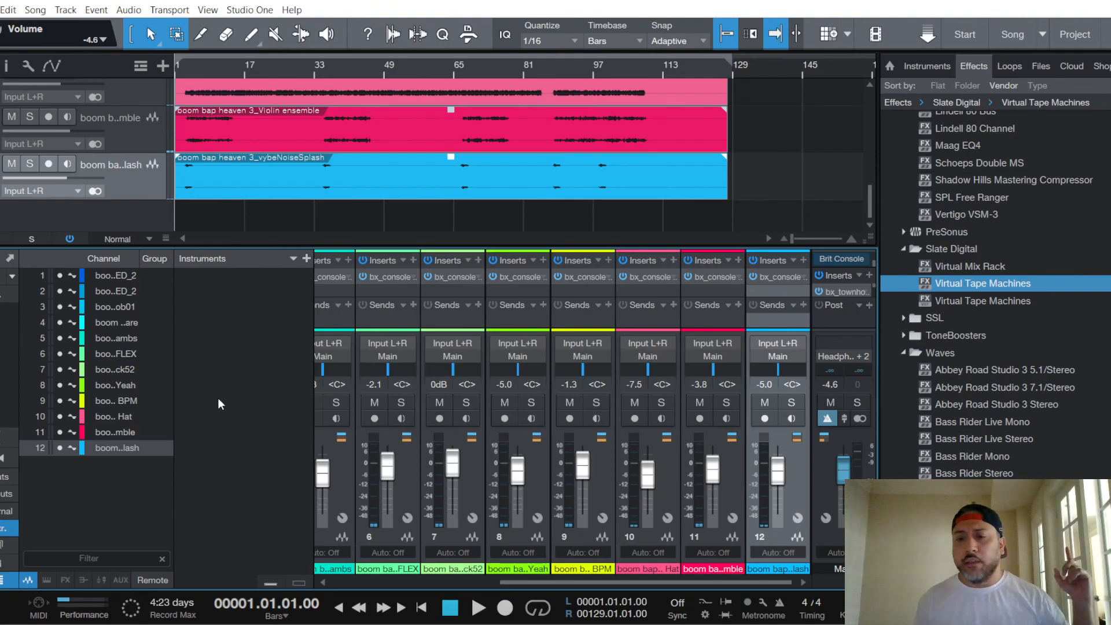
Step: Switch to OBS and mute the Mic/Aux source
key("alt+Tab")
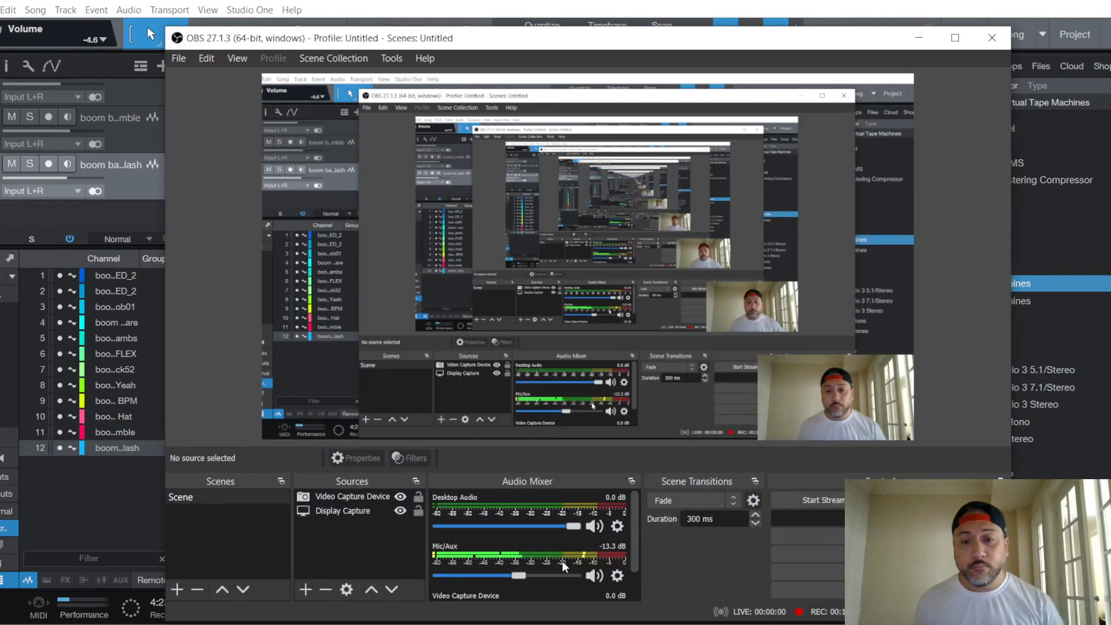
left_click(594, 575)
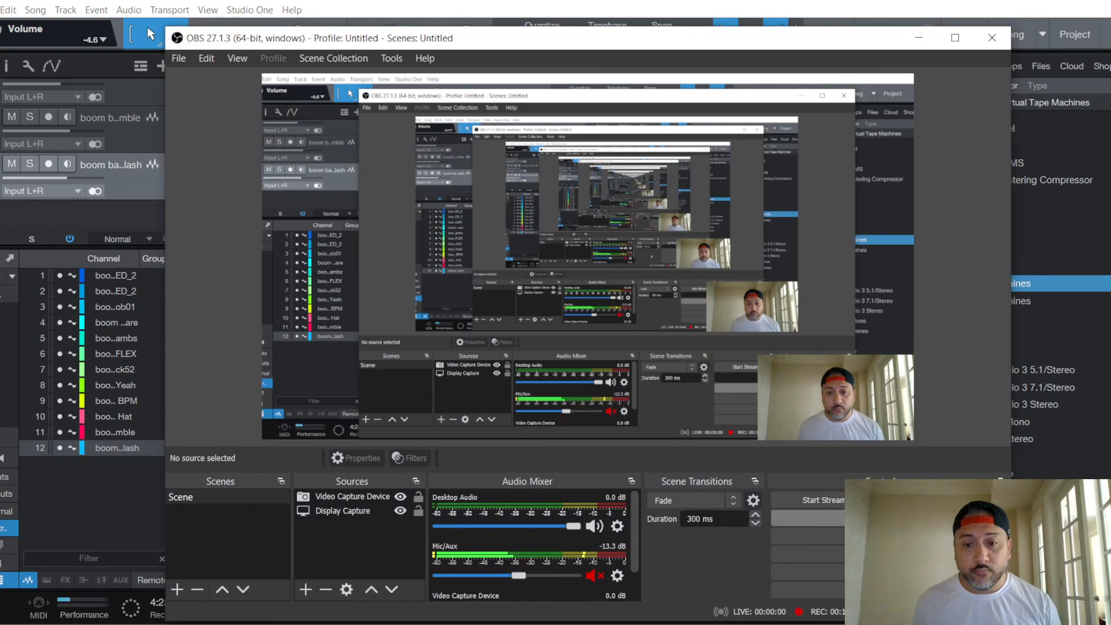